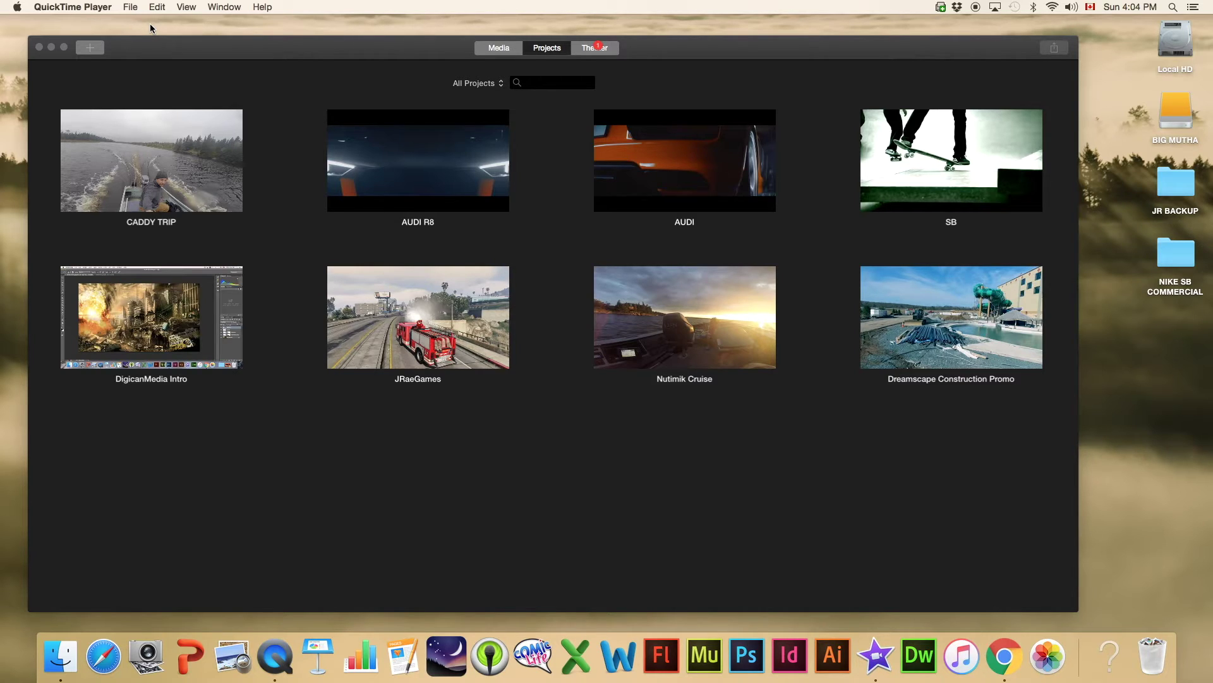
- Create a new movie with No Theme, name it Skateboard0, and show its project media
left_click(209, 63)
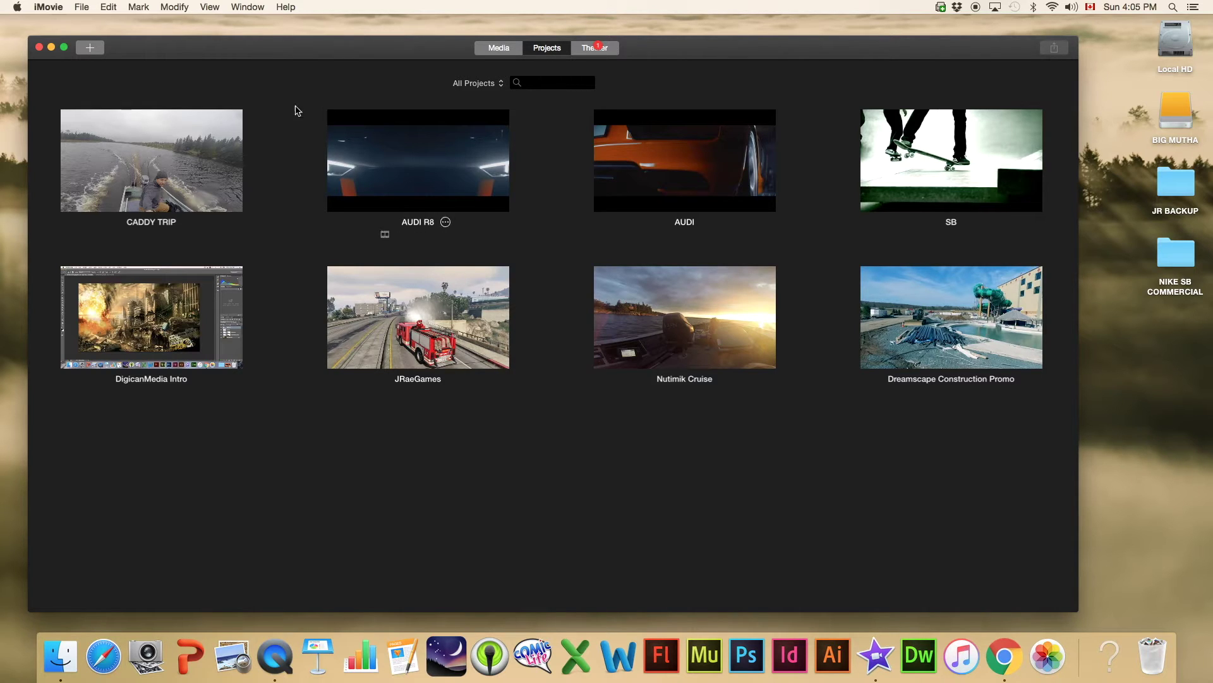
left_click(84, 7)
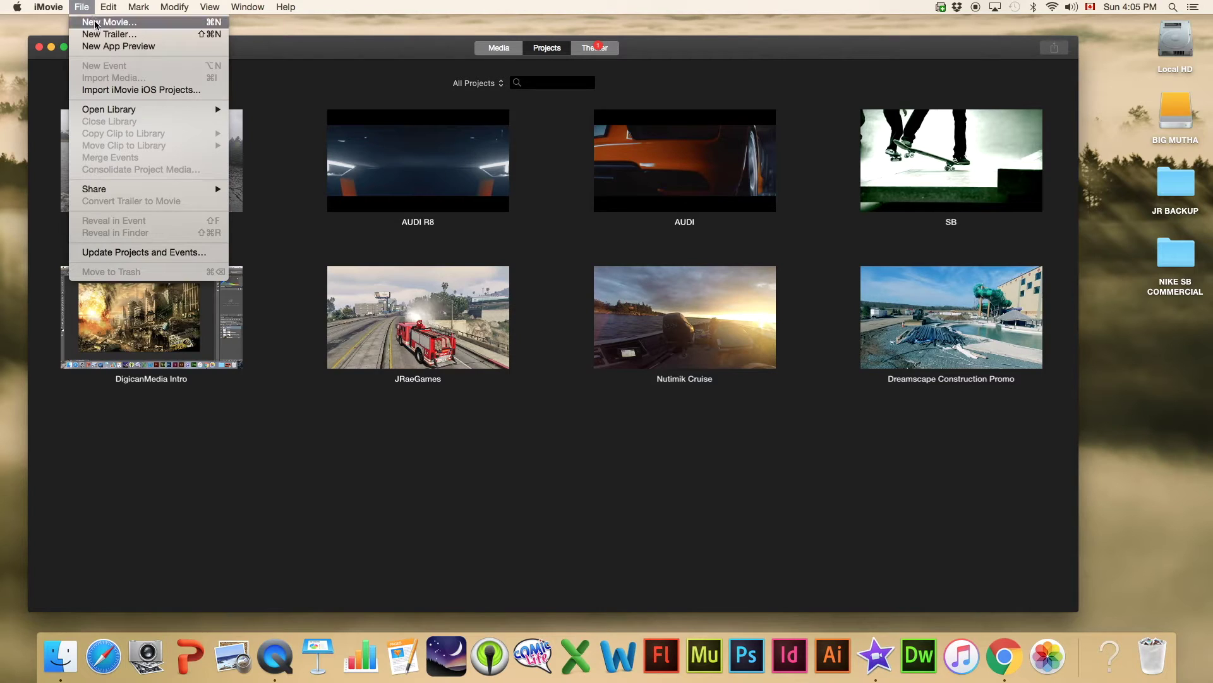
left_click(96, 25)
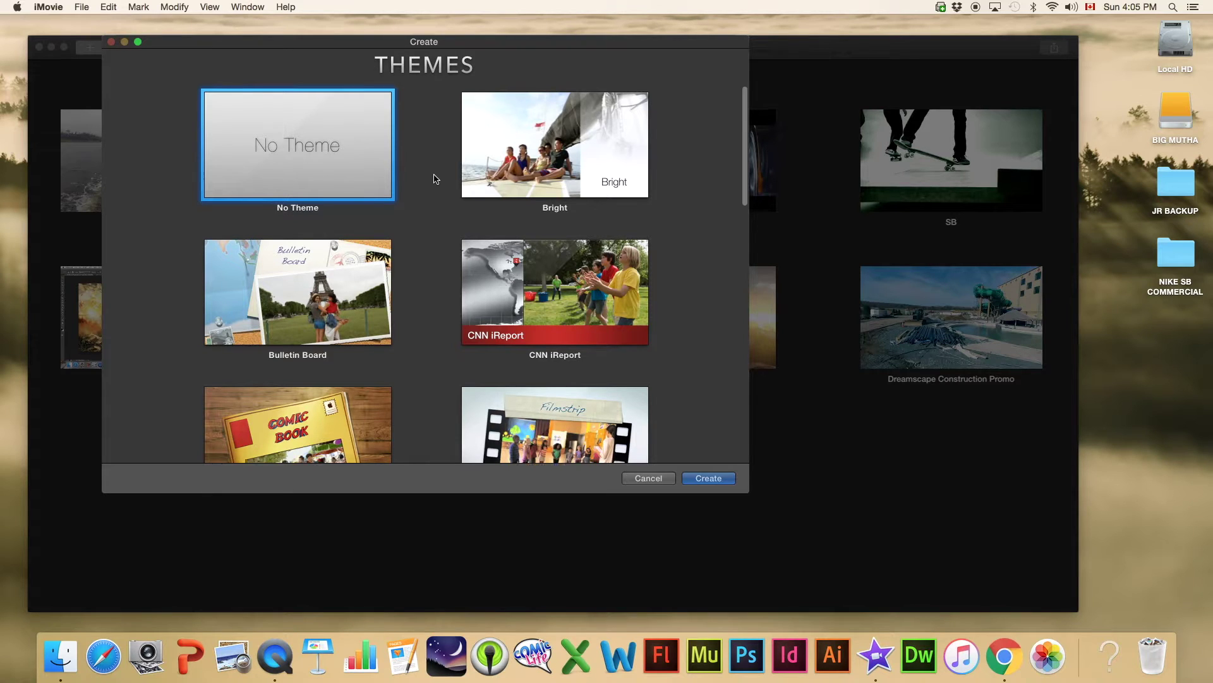
scroll(398, 199, "down", 3)
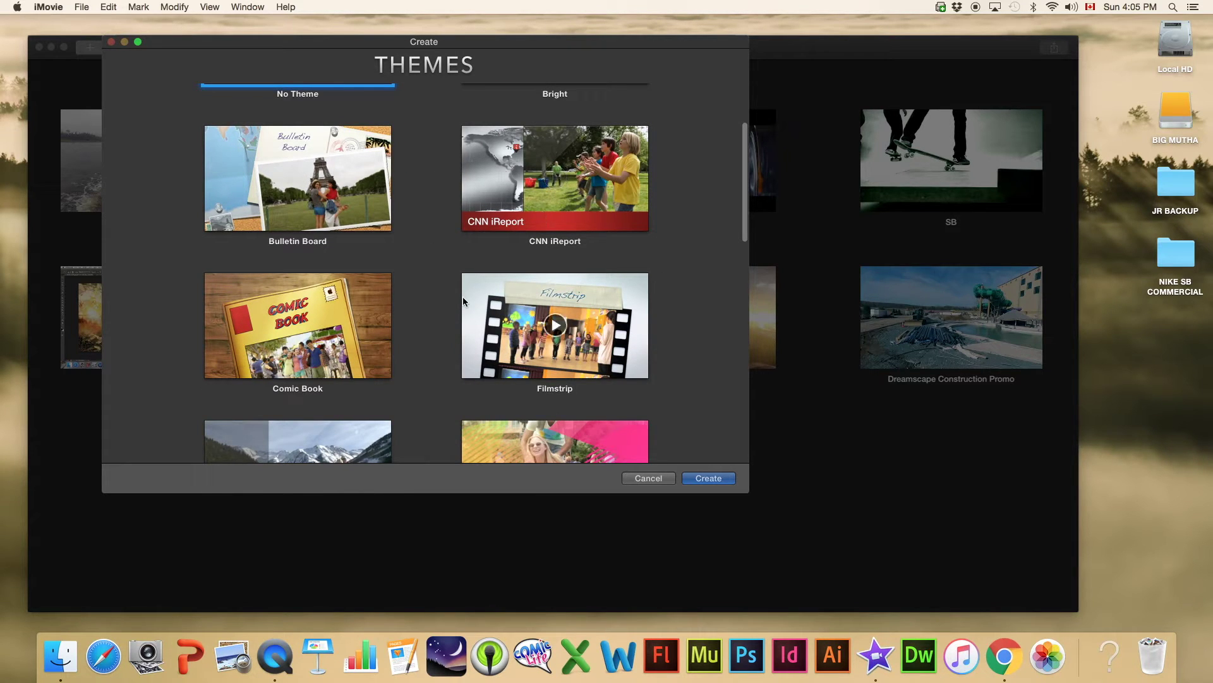
scroll(414, 308, "down", 3)
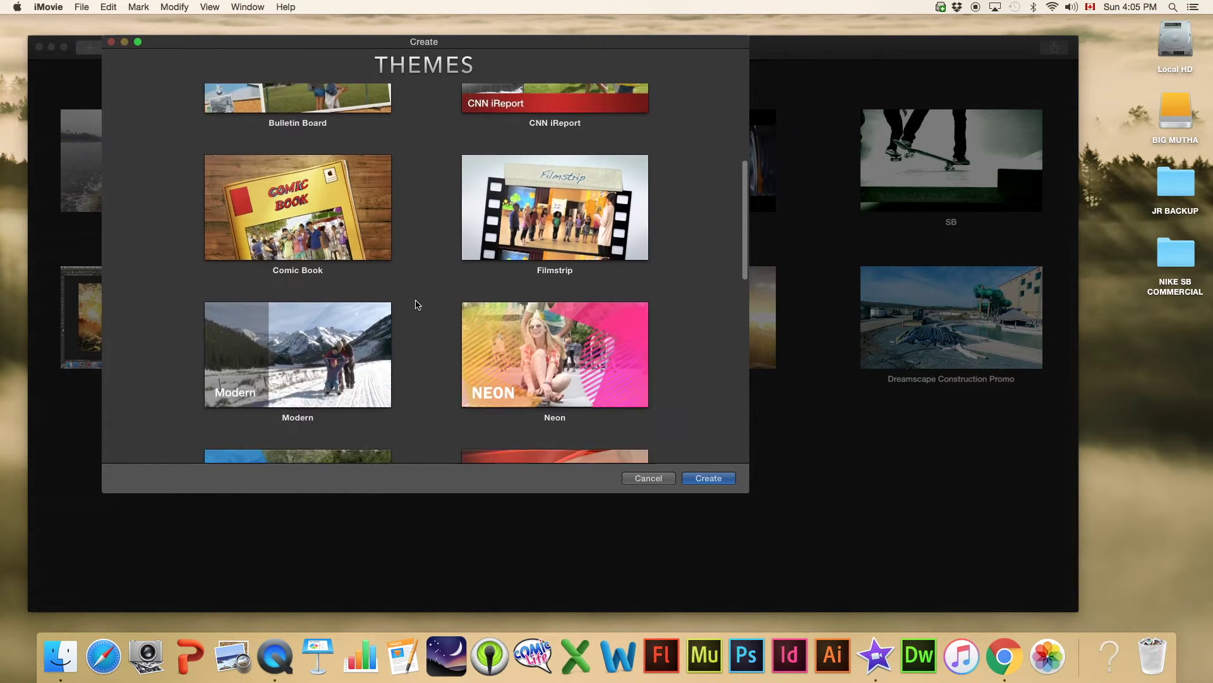
scroll(416, 304, "down", 7)
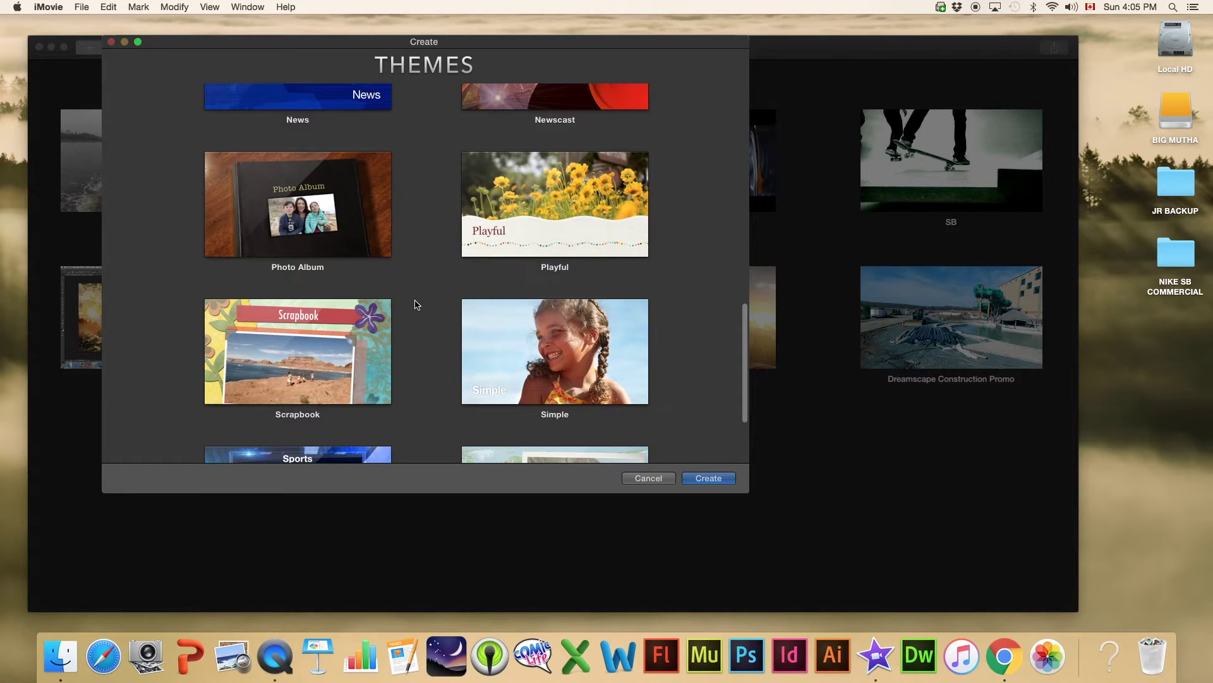
scroll(417, 305, "down", 3)
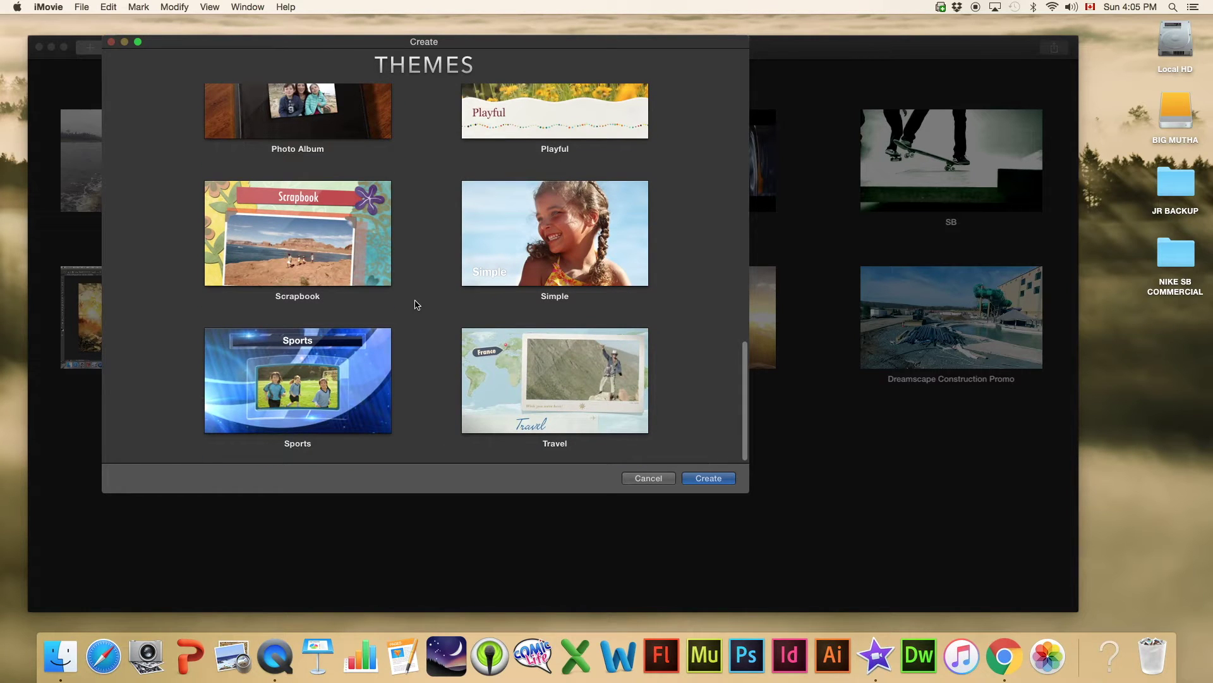
scroll(415, 305, "up", 15)
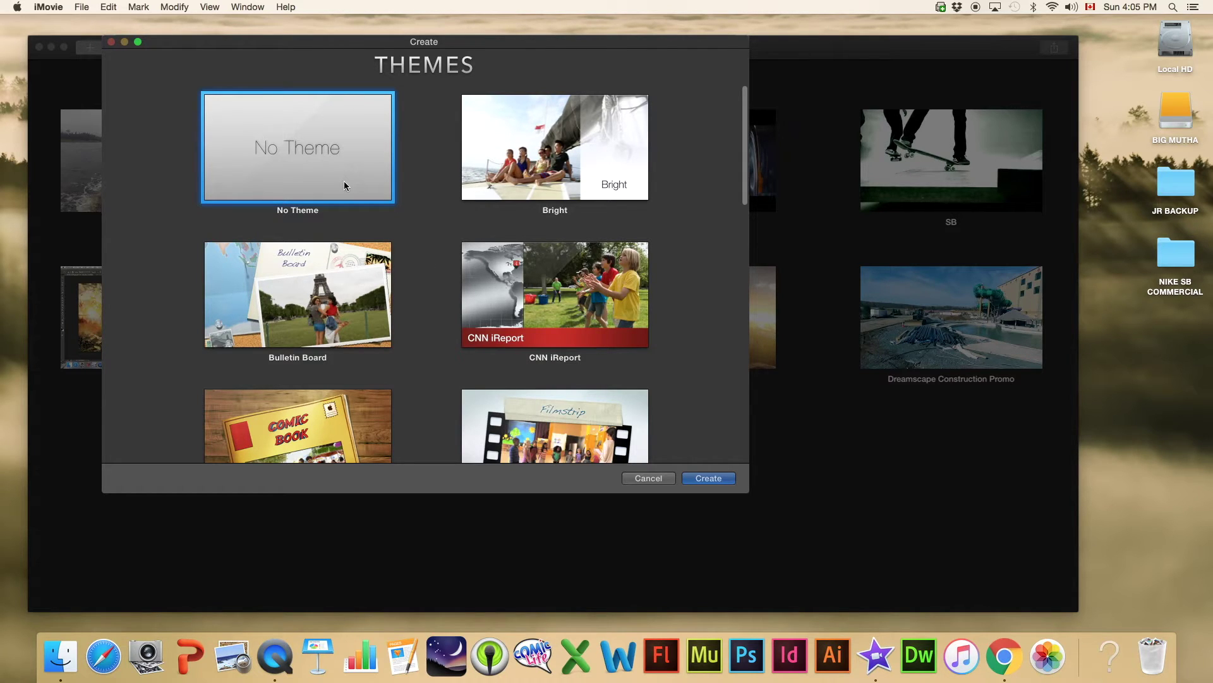
left_click(718, 480)
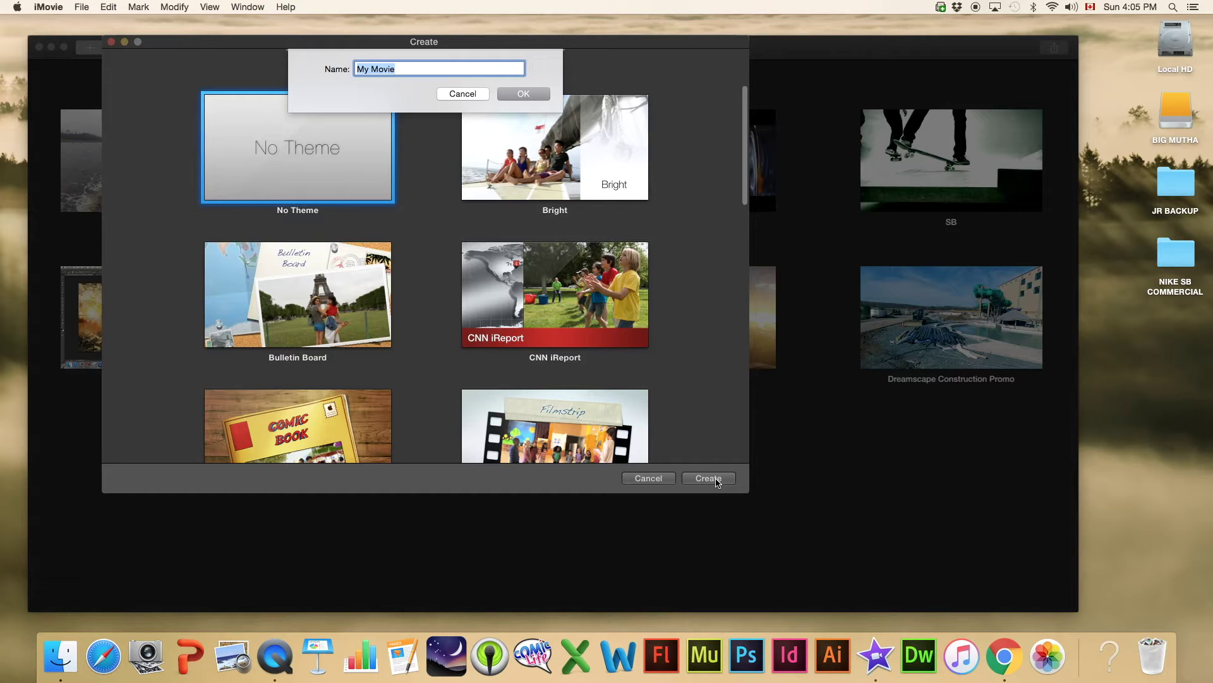
type("Skateboa")
left_click(529, 95)
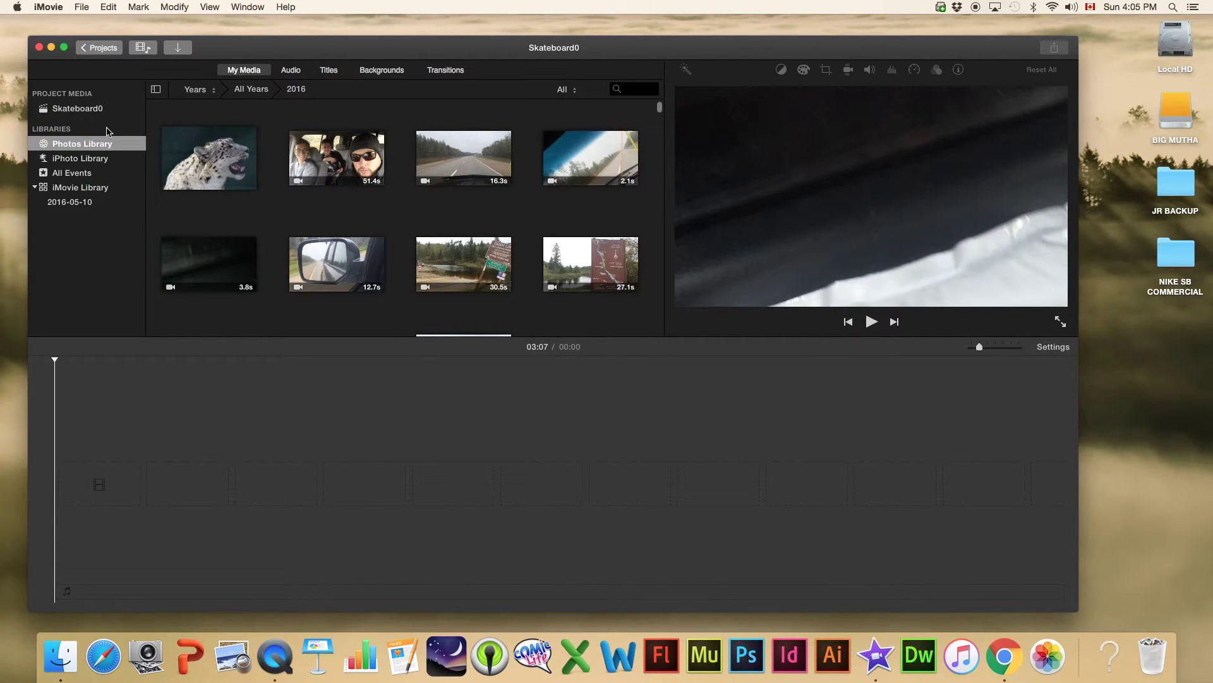
left_click(79, 109)
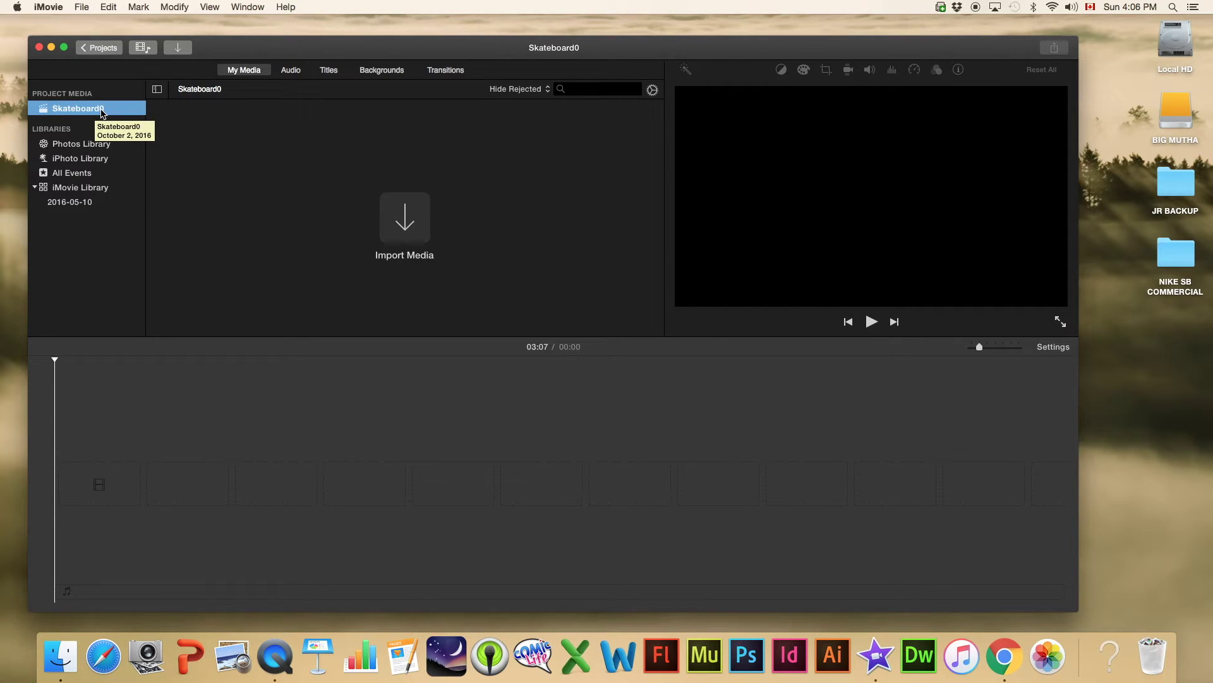
left_click_drag(274, 45, 254, 30)
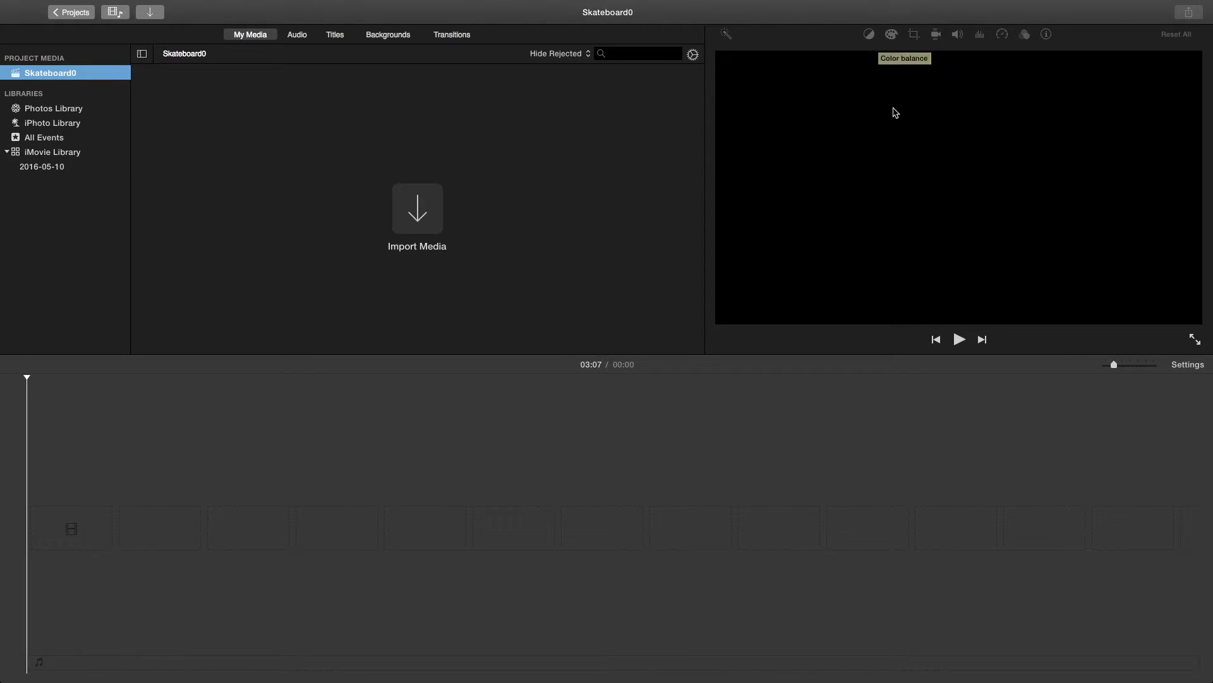
left_click(253, 499)
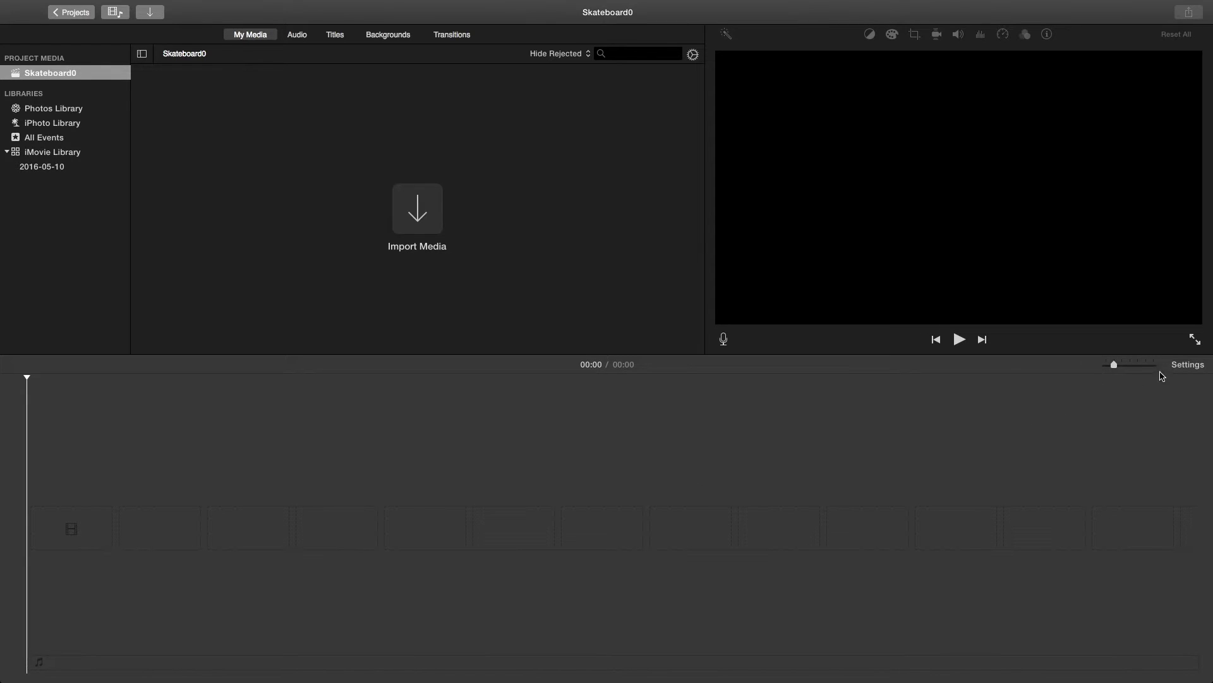
mouse_move(1114, 369)
left_mouse_down()
mouse_move(1167, 368)
mouse_move(1118, 371)
left_mouse_up()
mouse_move(197, 2)
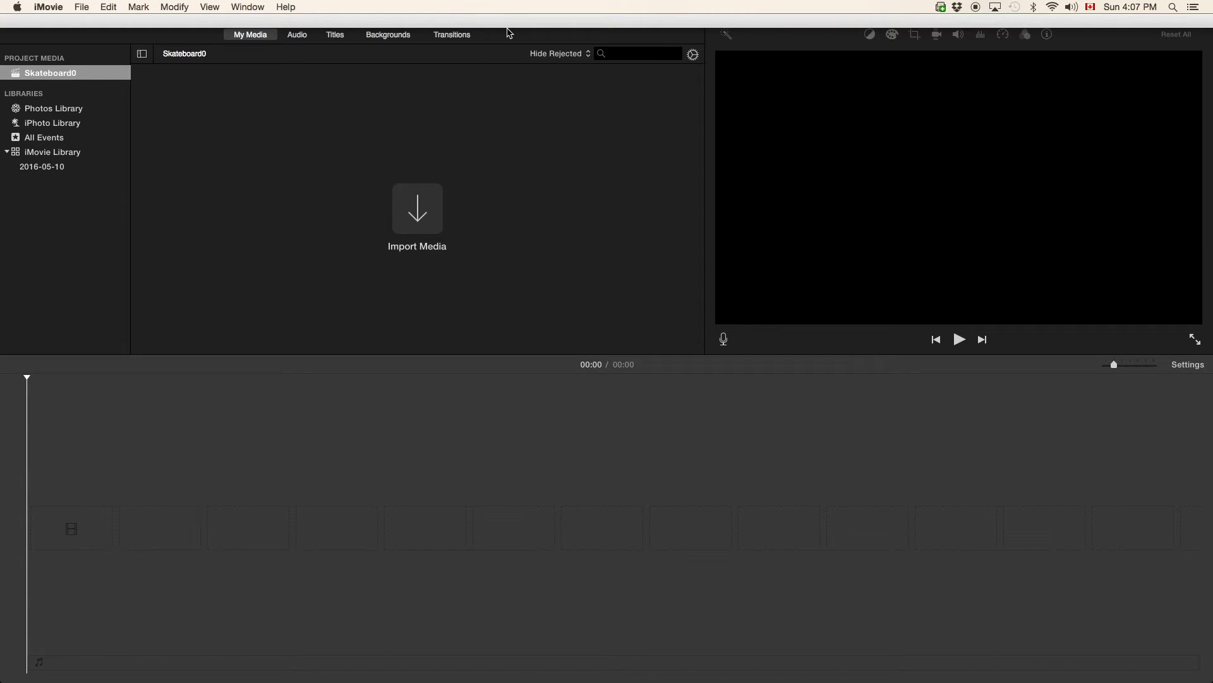
key("ctrl+super+f")
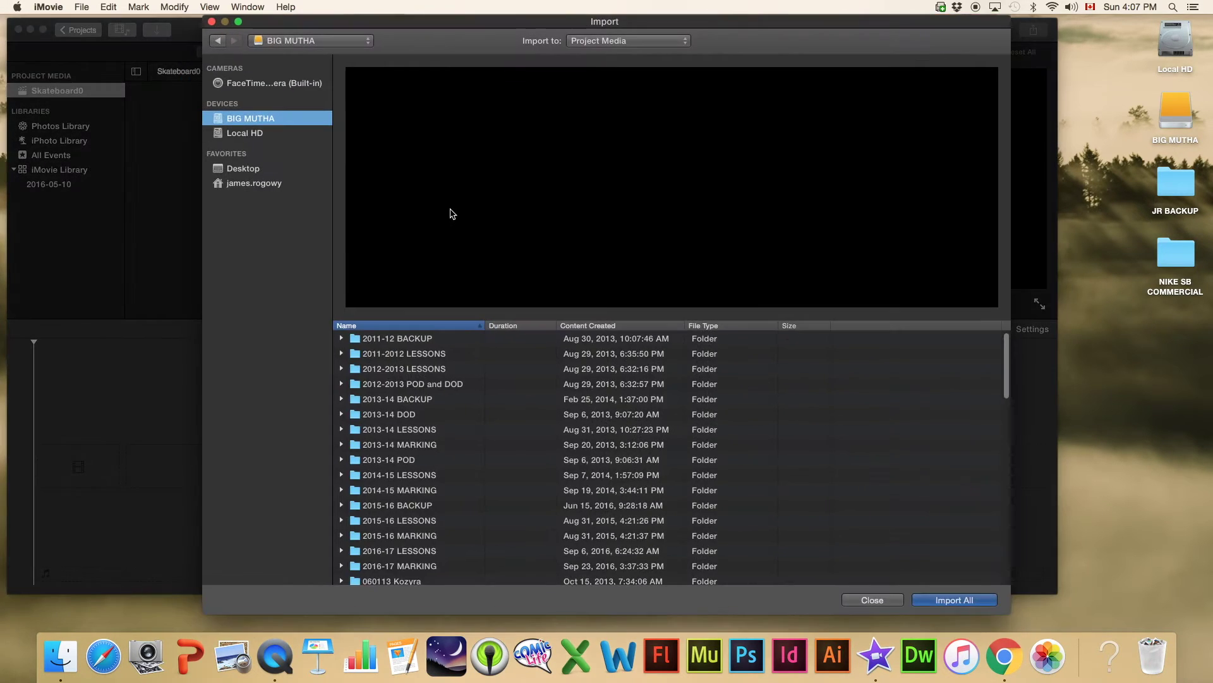
- Import all files from DRONE FLYBY.mp4 through TRICK 6.mp4 in the desktop's NIKE SB COMMERCIAL > MOVIE CLIPS folder into the project media
left_click(239, 136)
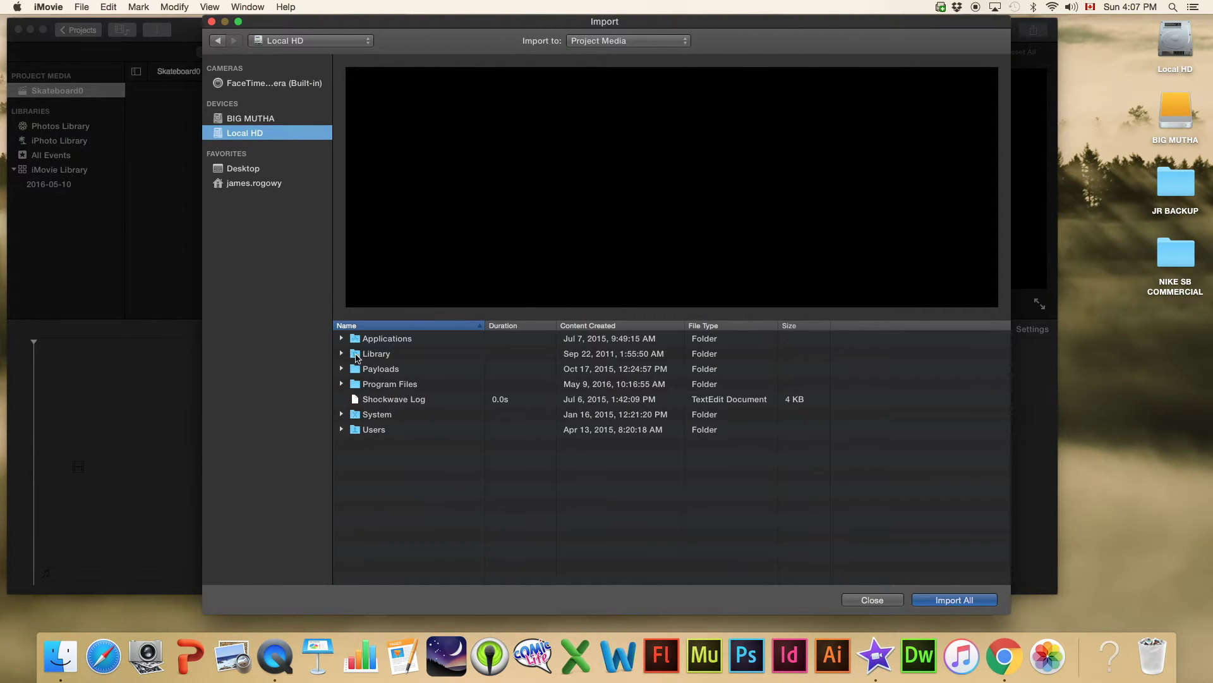
left_click(253, 171)
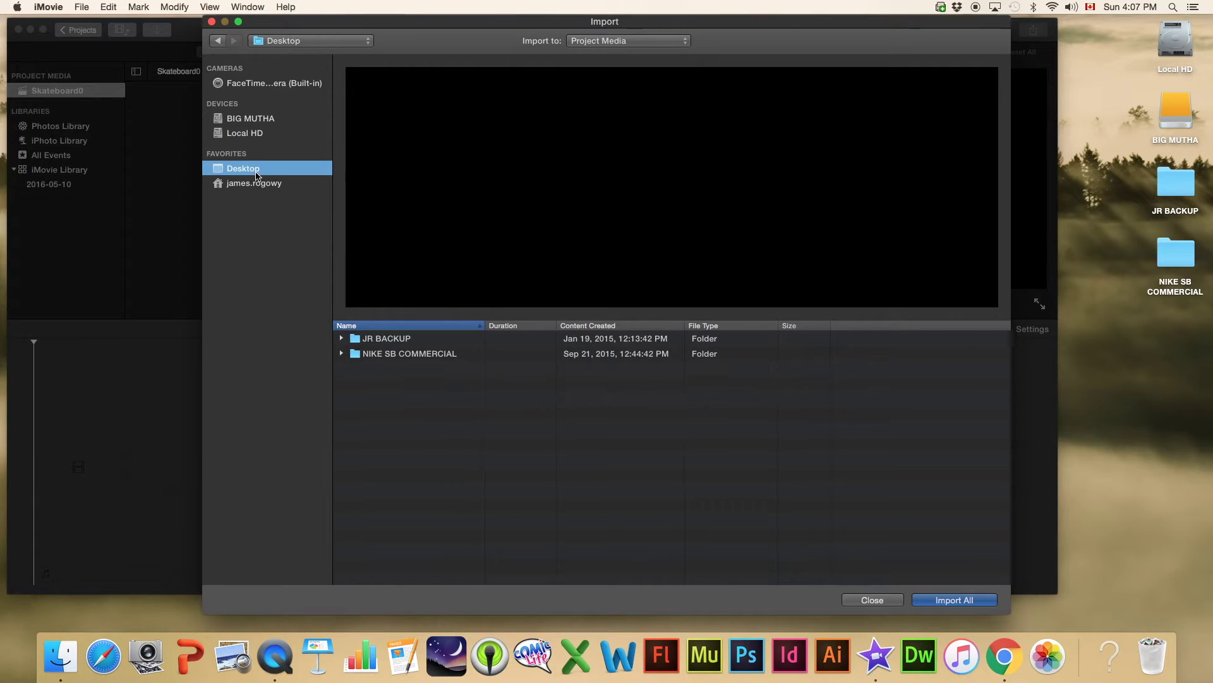
left_click(341, 353)
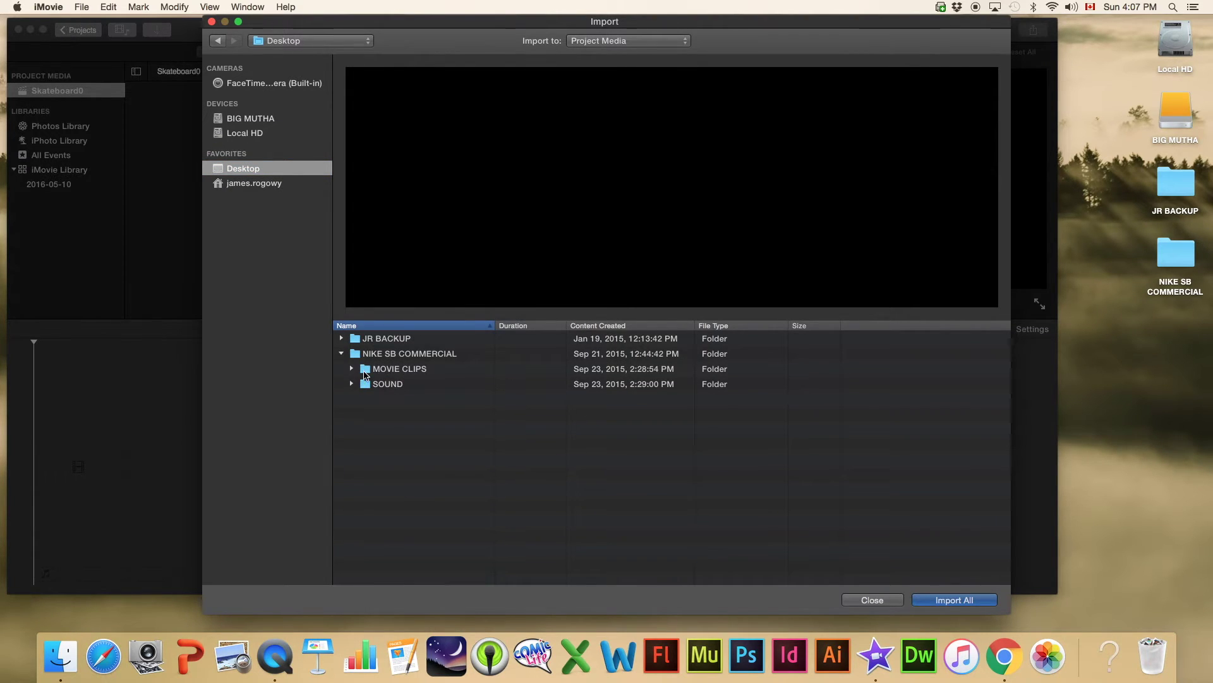
left_click(364, 374)
left_click(400, 385)
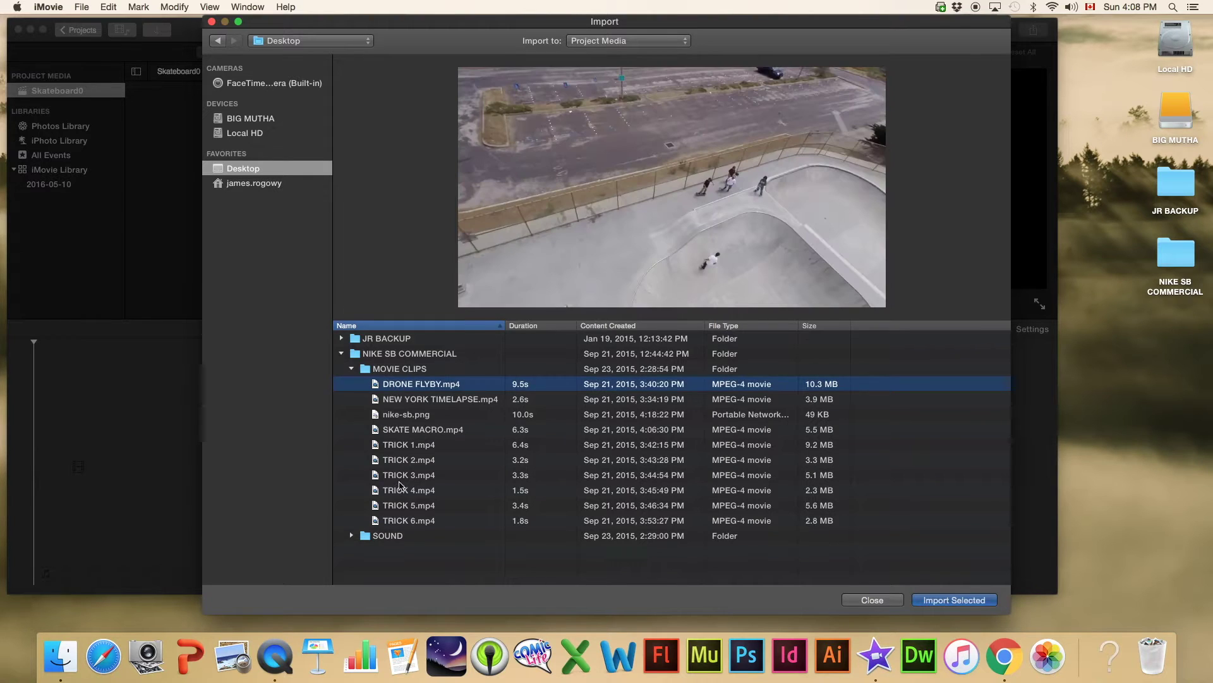
left_click(405, 522, "shift")
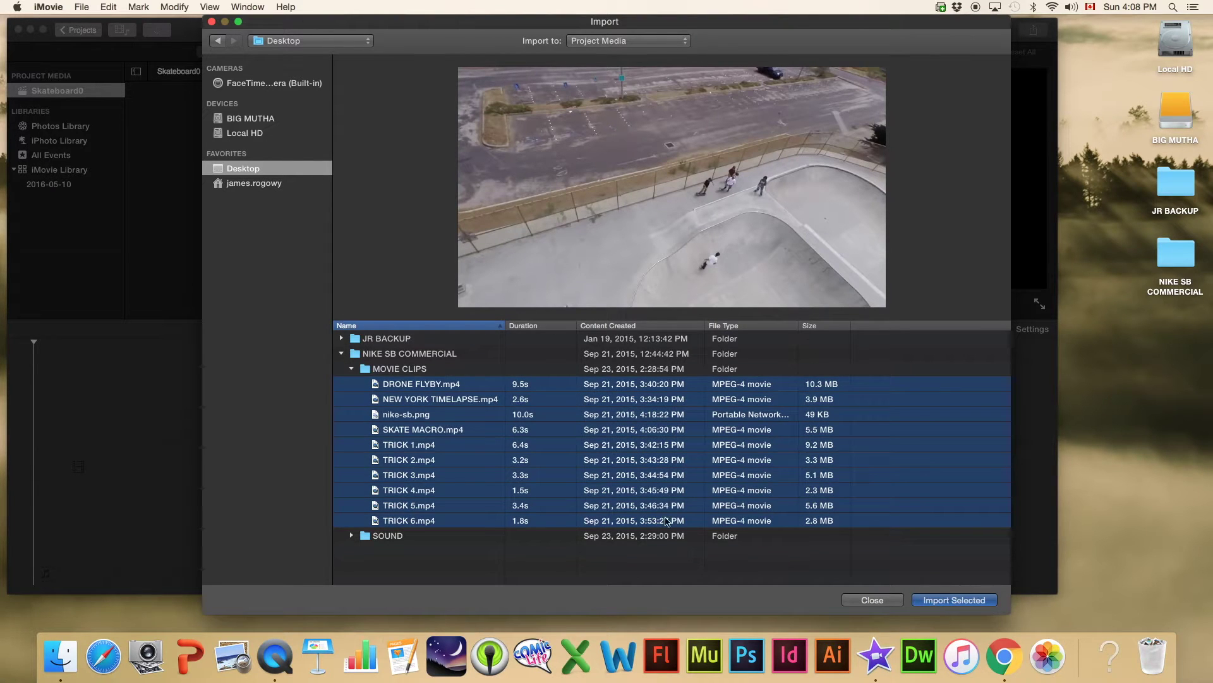
left_click(938, 598)
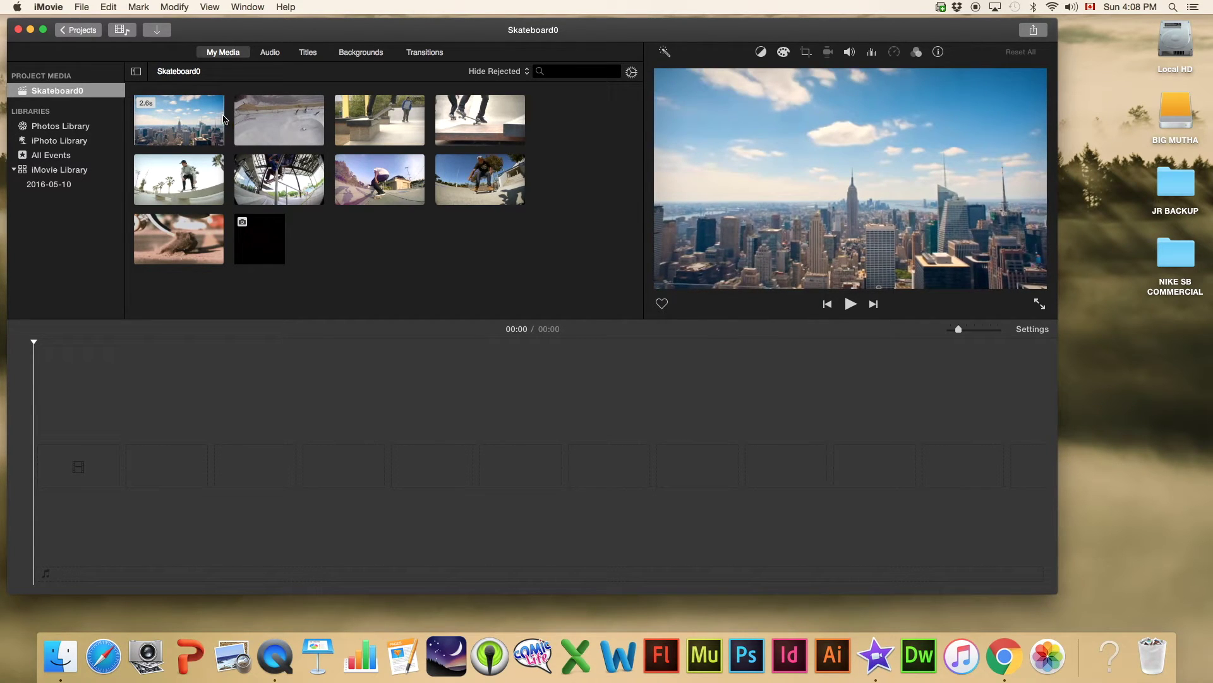
- Add the entire New York skyline timelapse clip to the empty timeline as the first clip
left_click(174, 119)
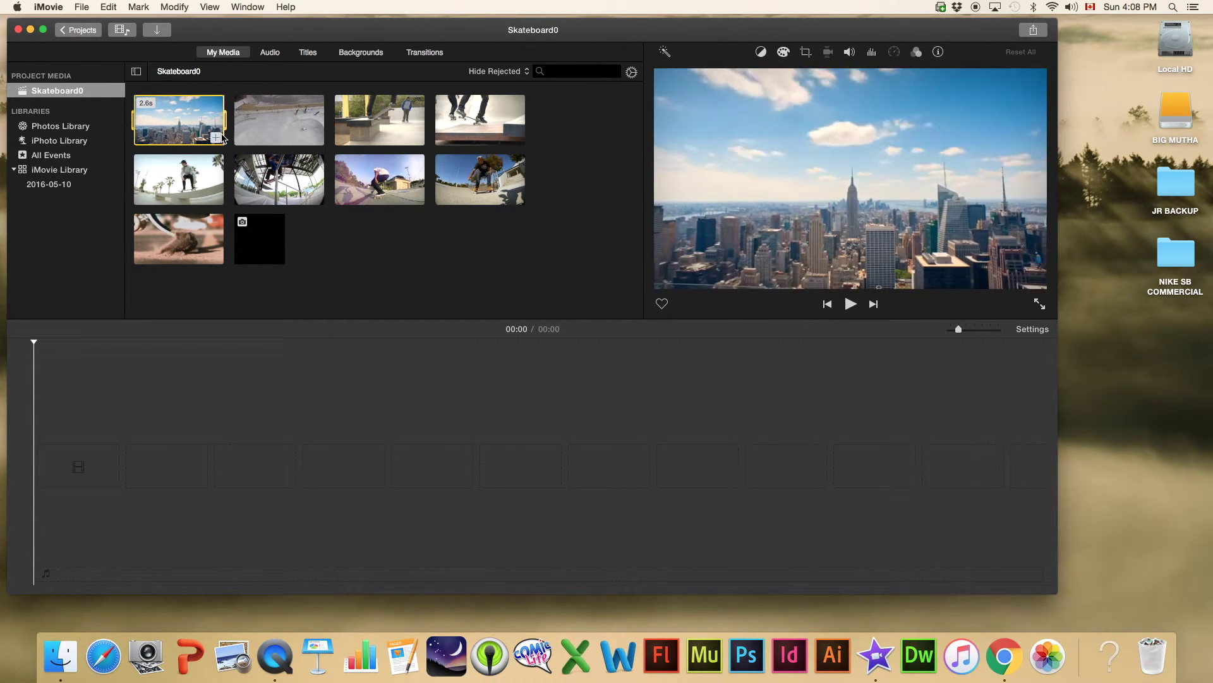
left_click(202, 130)
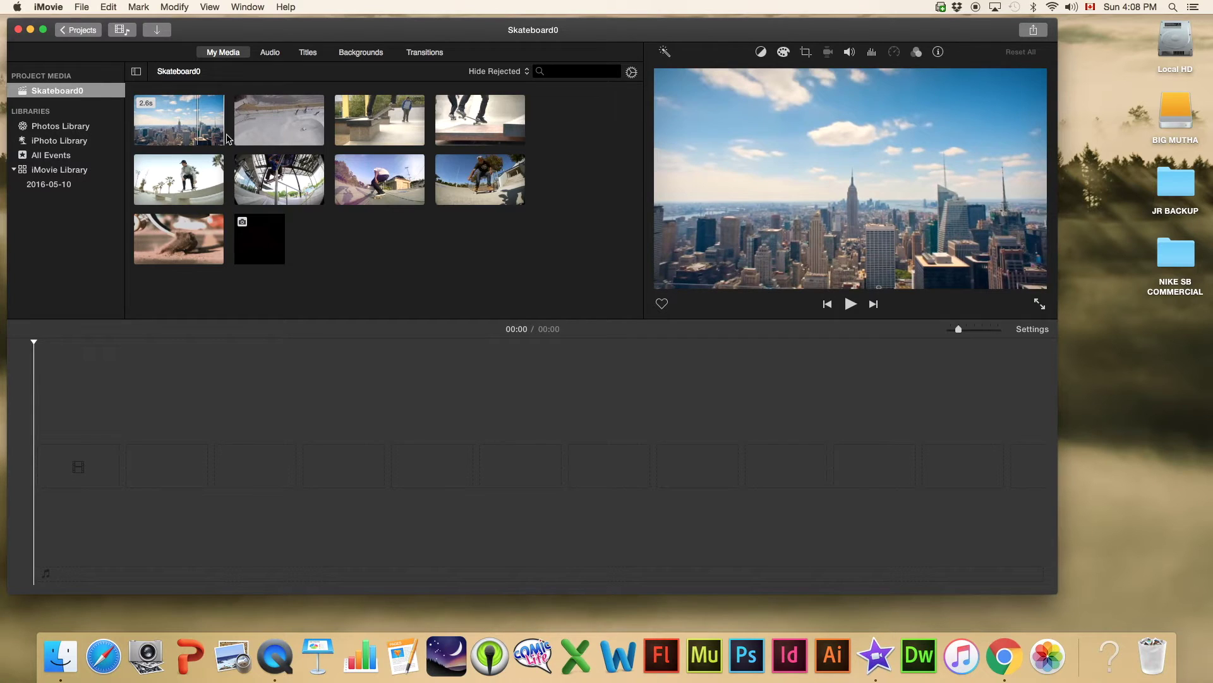
left_click_drag(142, 135, 122, 136)
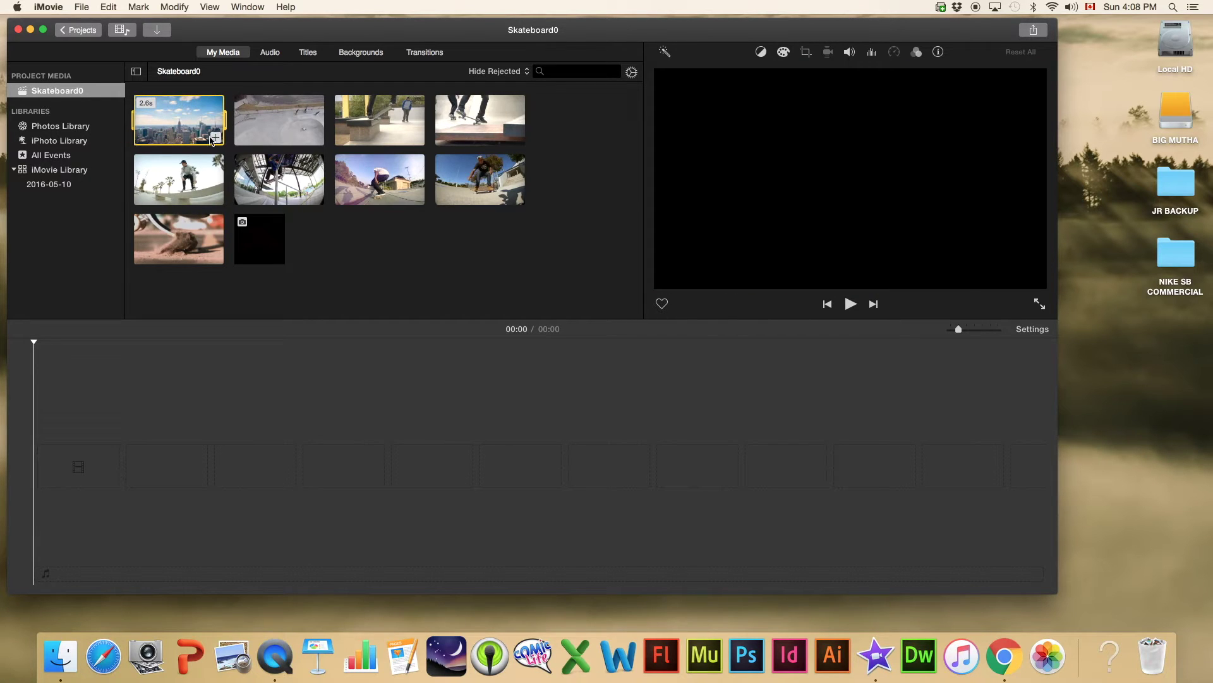
left_click(215, 137)
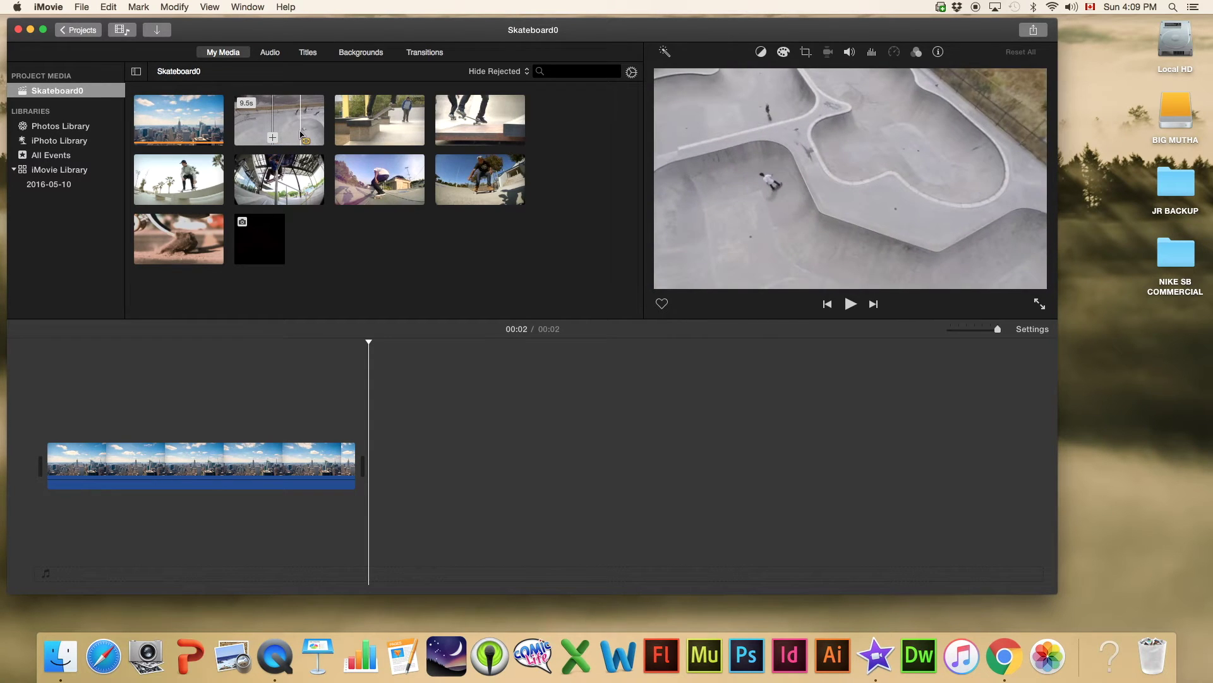
- Append the entire drone skatepark clip after the skyline clip and play the sequence from the start
left_click_drag(237, 131, 313, 132)
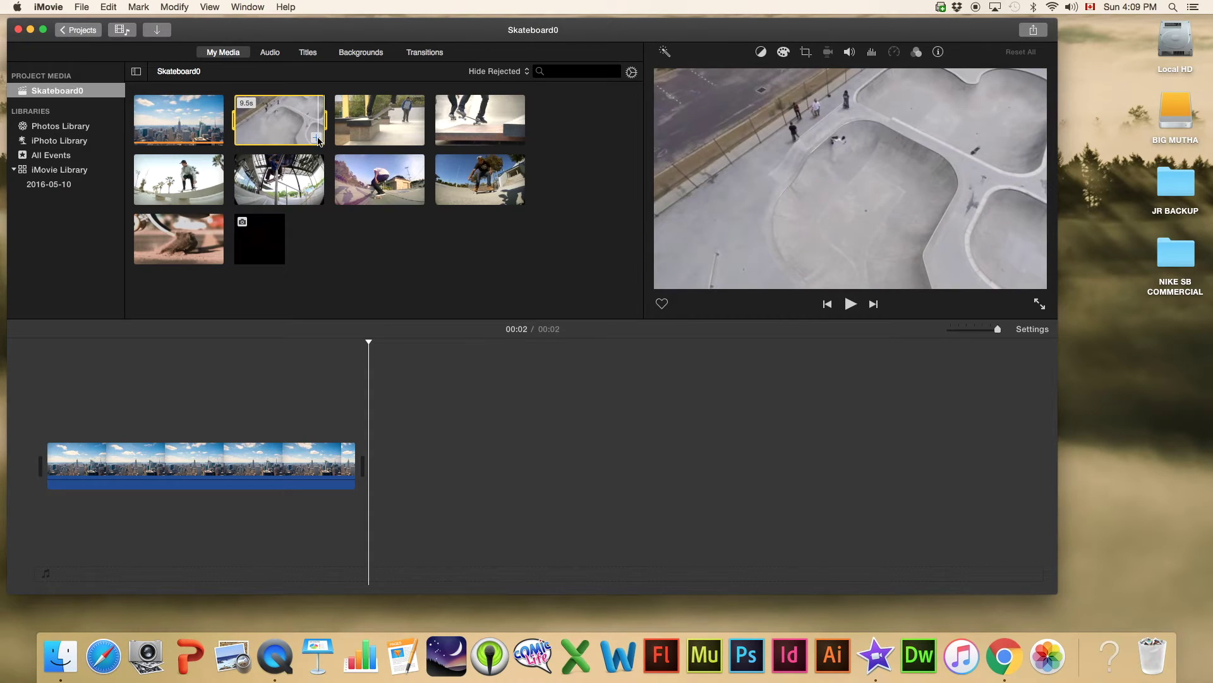
key("e")
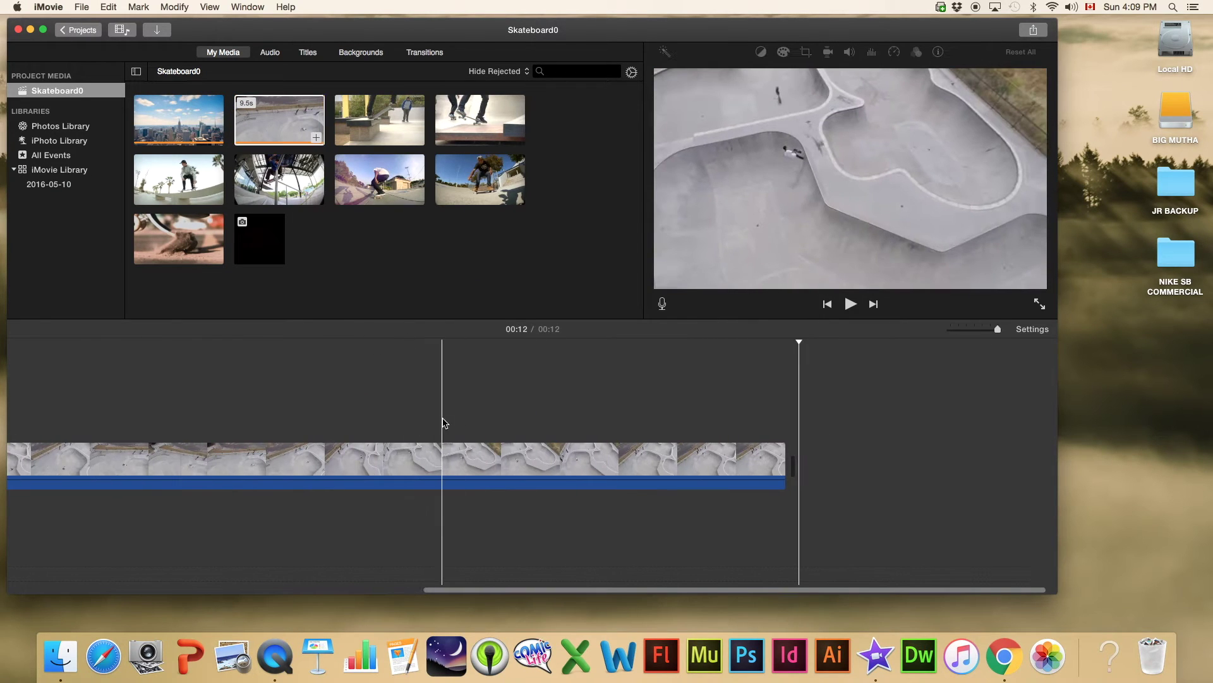
scroll(450, 411, "left", 10)
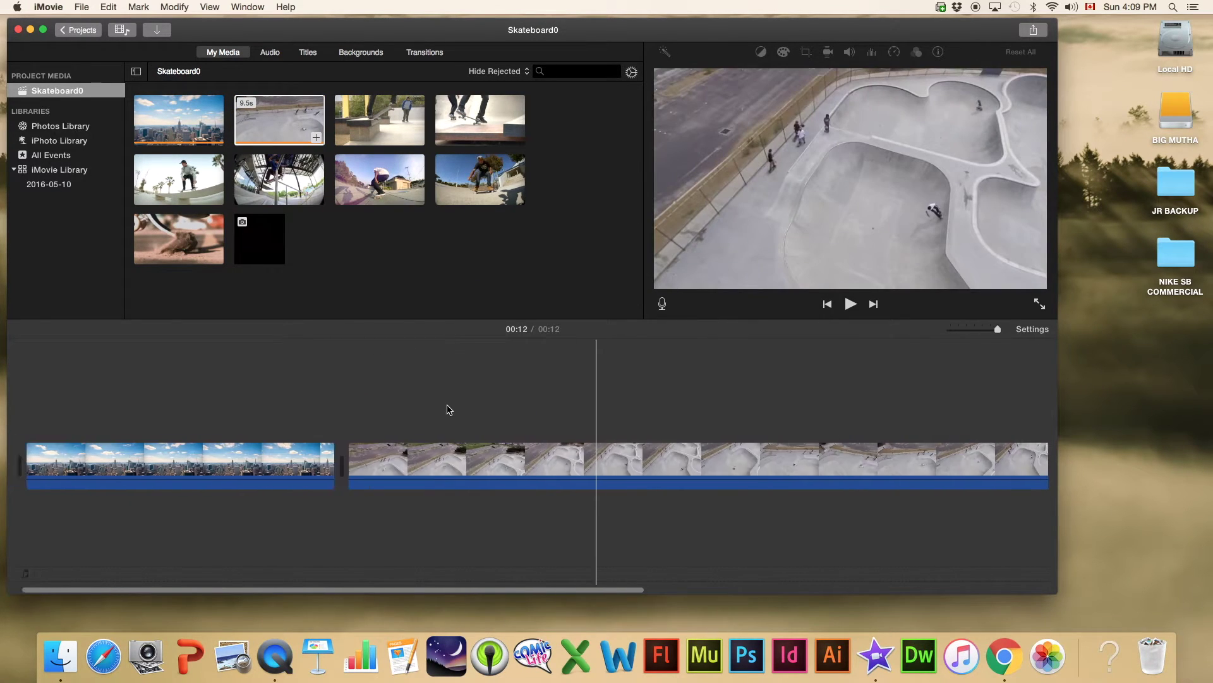
scroll(550, 420, "right", 10)
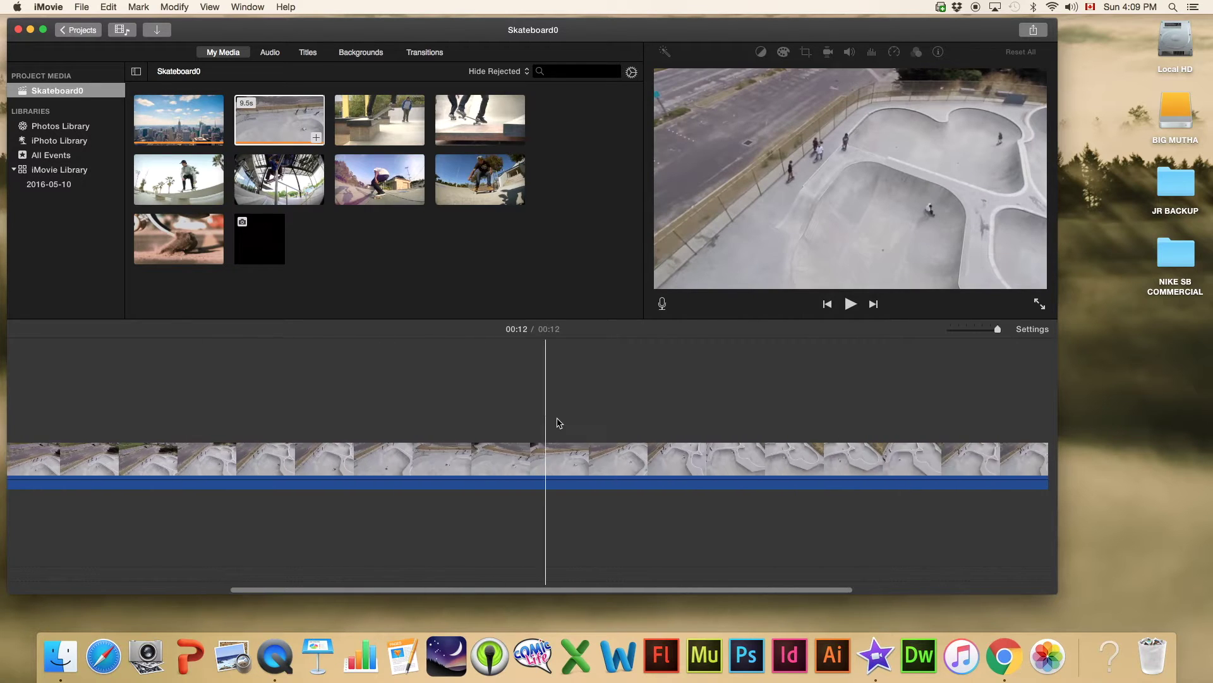
scroll(506, 414, "left", 10)
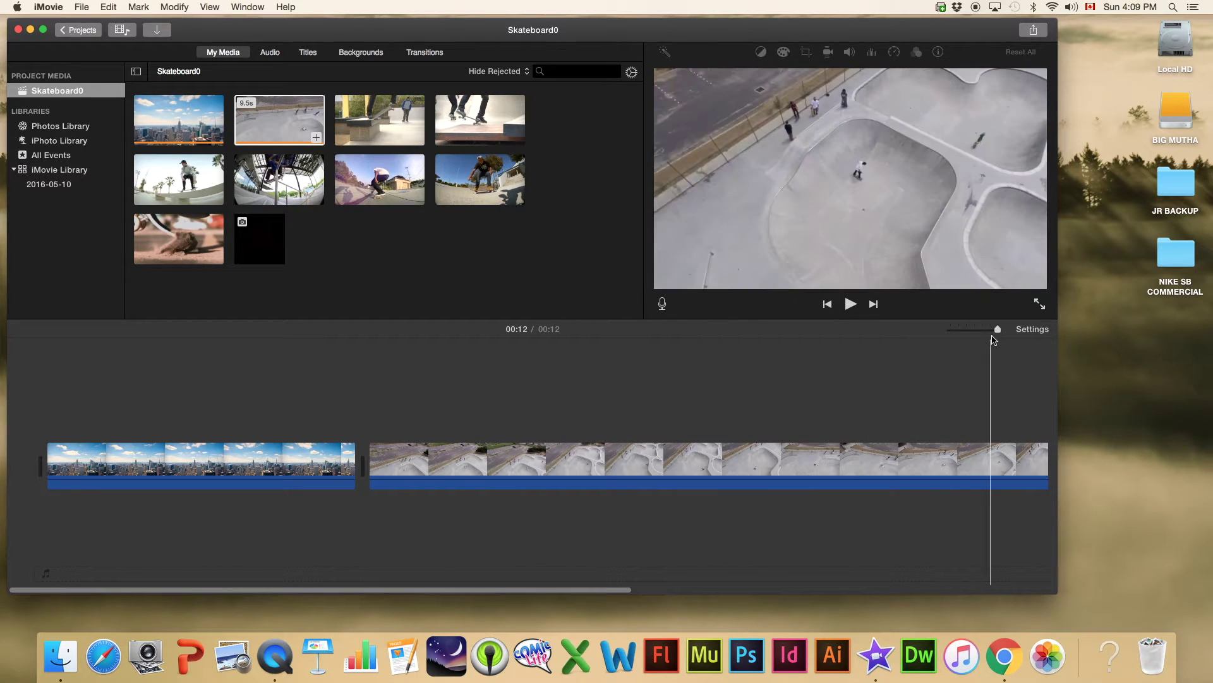
left_click_drag(998, 332, 990, 332)
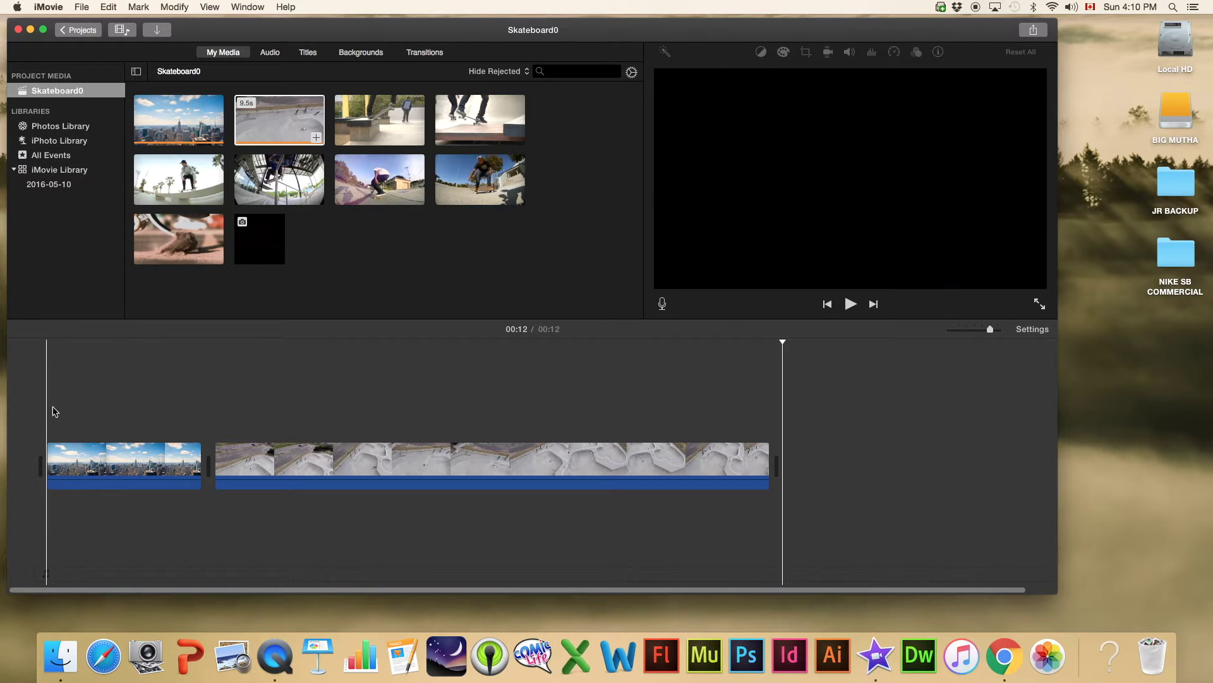
key("space")
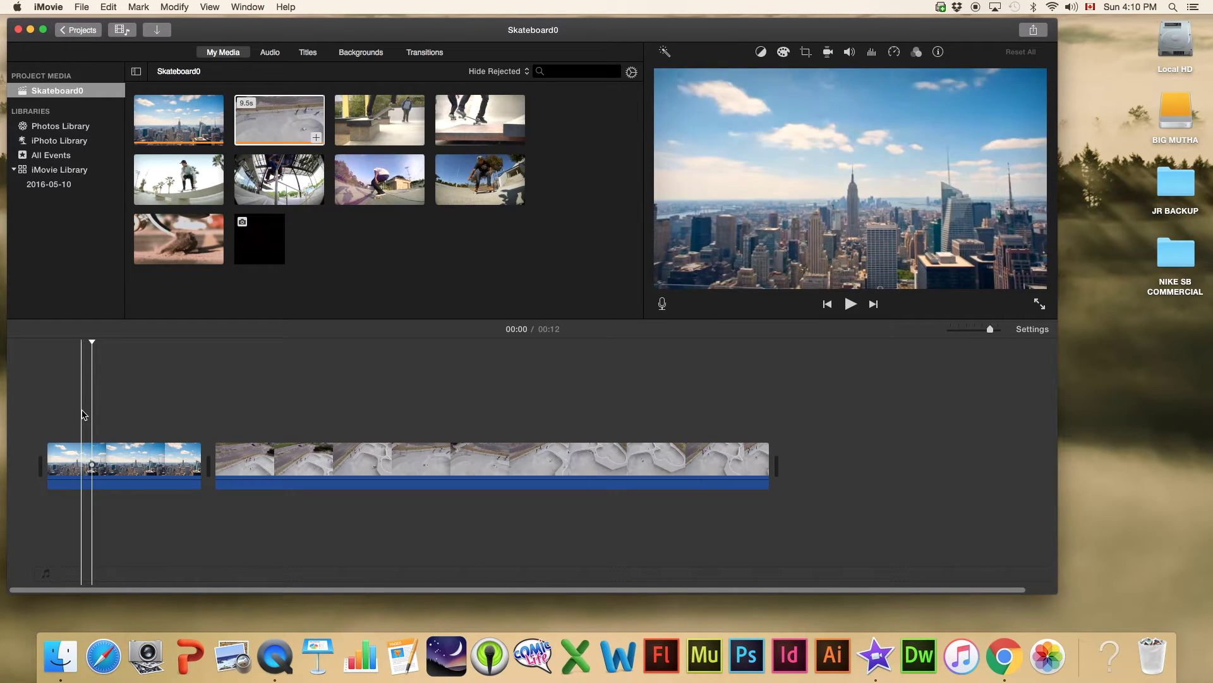
- Add a Cross Blur transition before the skyline clip at the start of the timeline and preview it
left_click(426, 53)
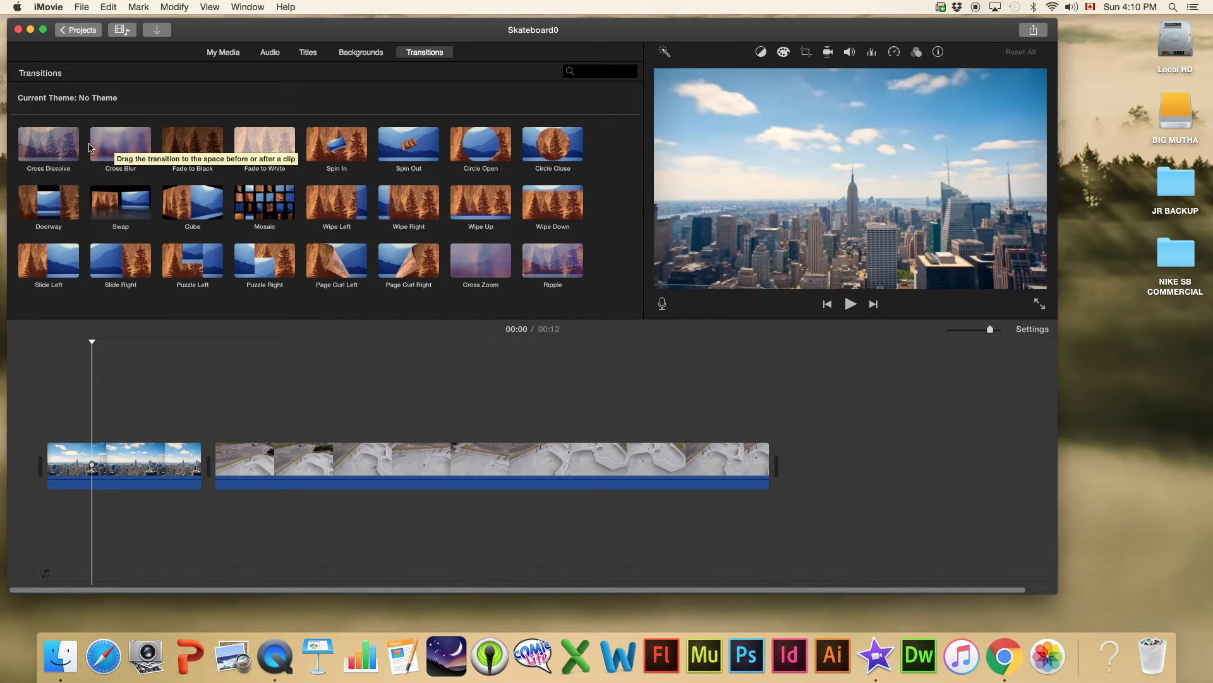
left_click(126, 139)
left_click_drag(135, 138, 28, 467)
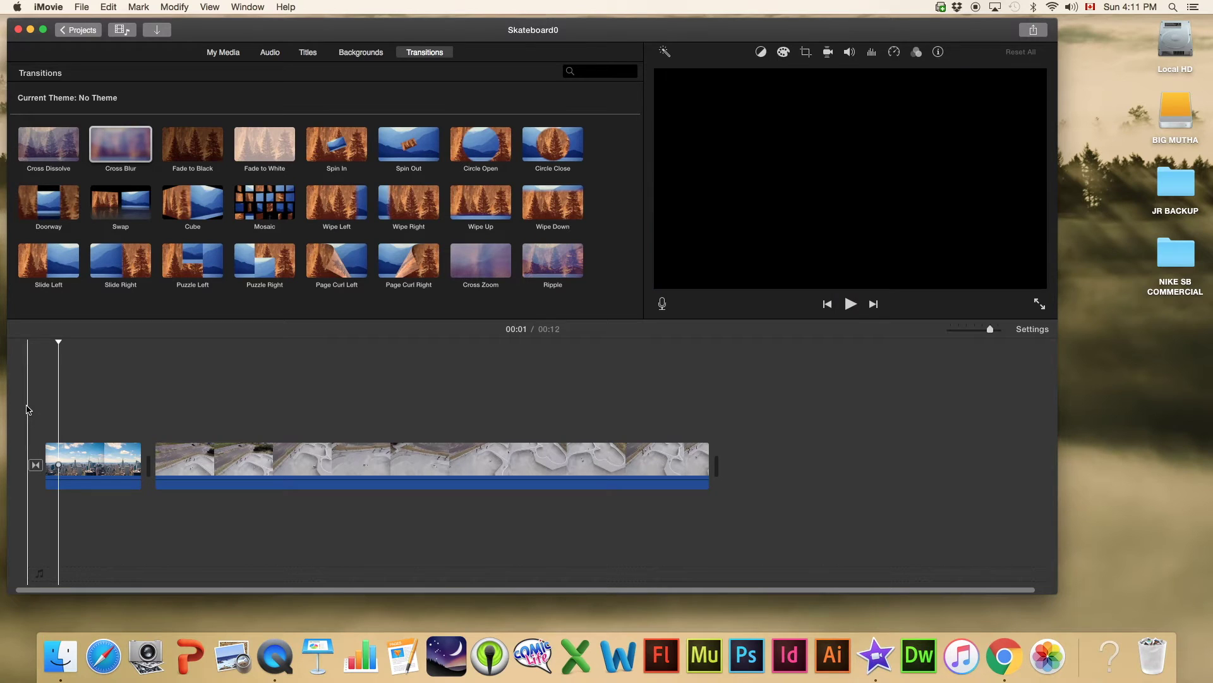
key("space")
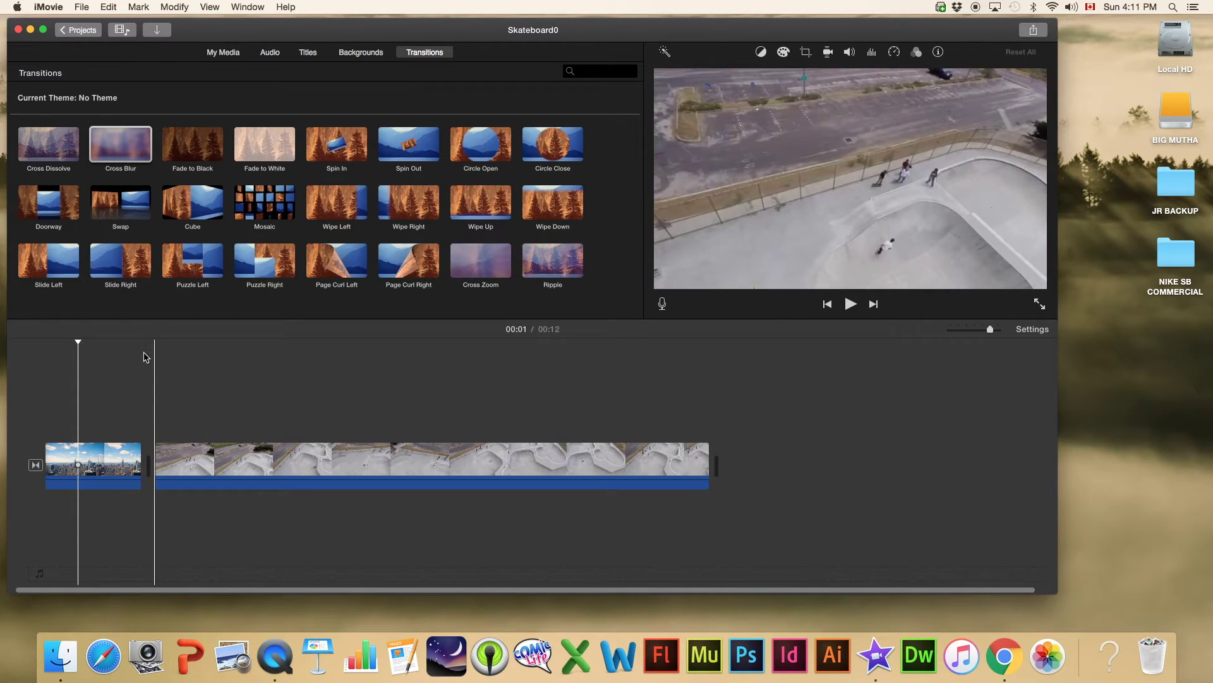
- Add a Cross Dissolve transition between the New York skyline clip and the drone skatepark clip and preview it
left_click(29, 150)
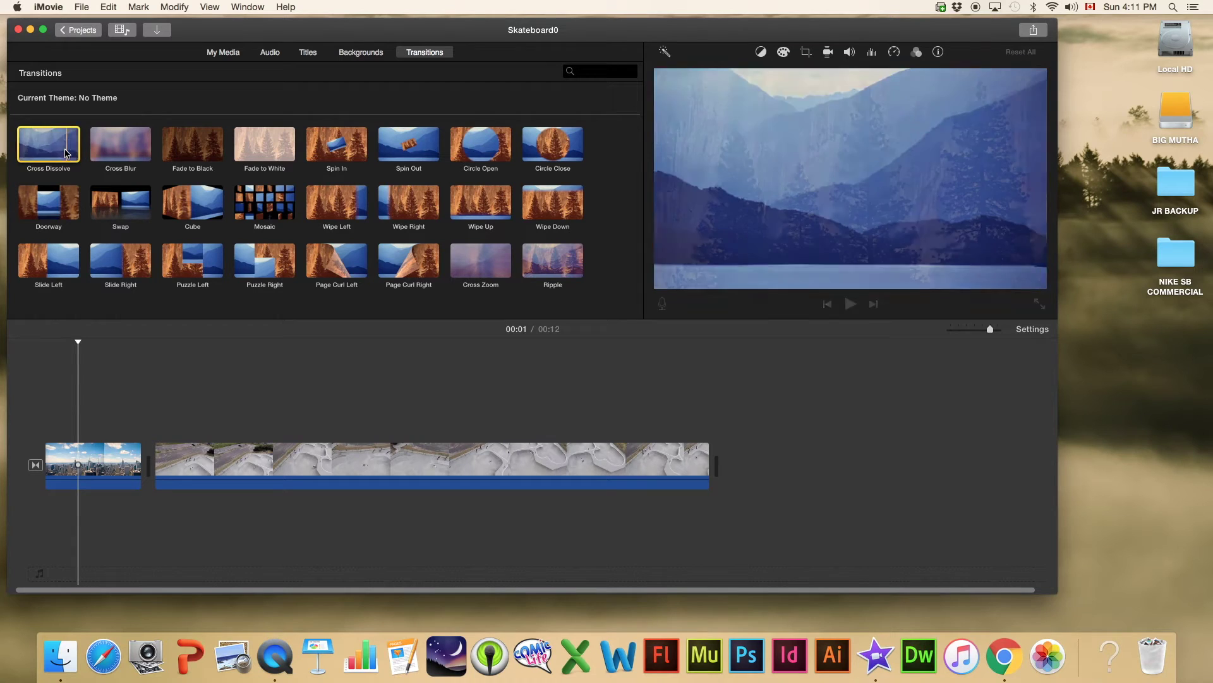
left_click_drag(32, 153, 90, 463)
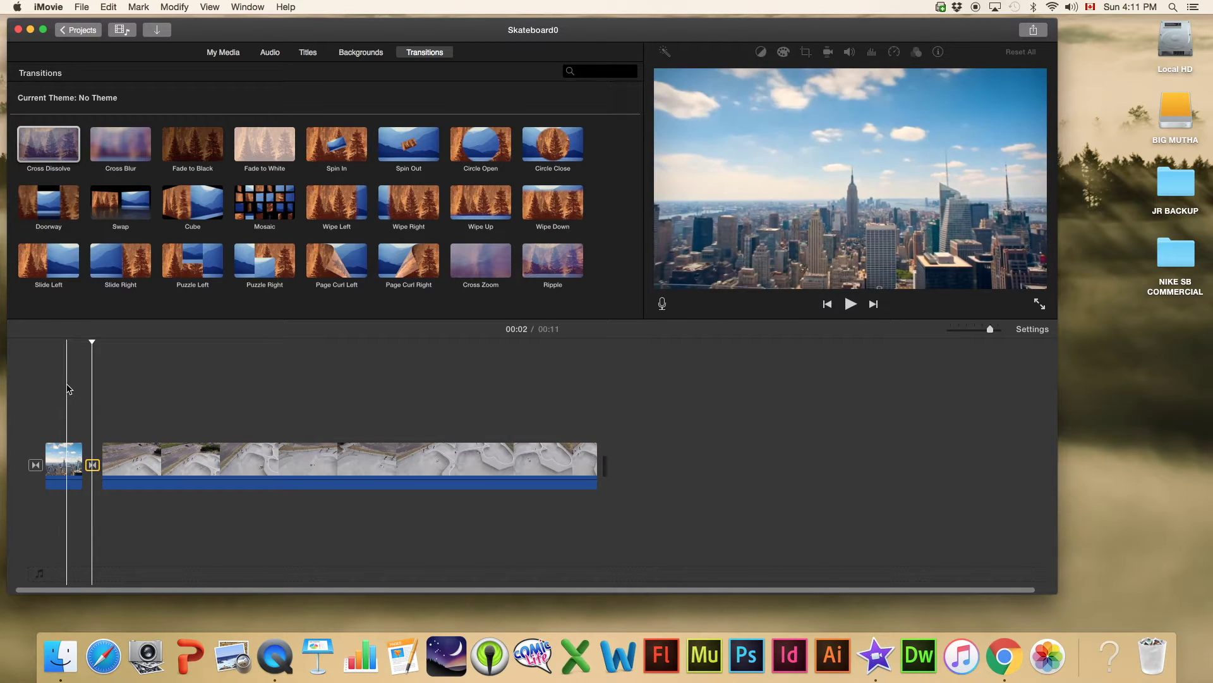
key("space")
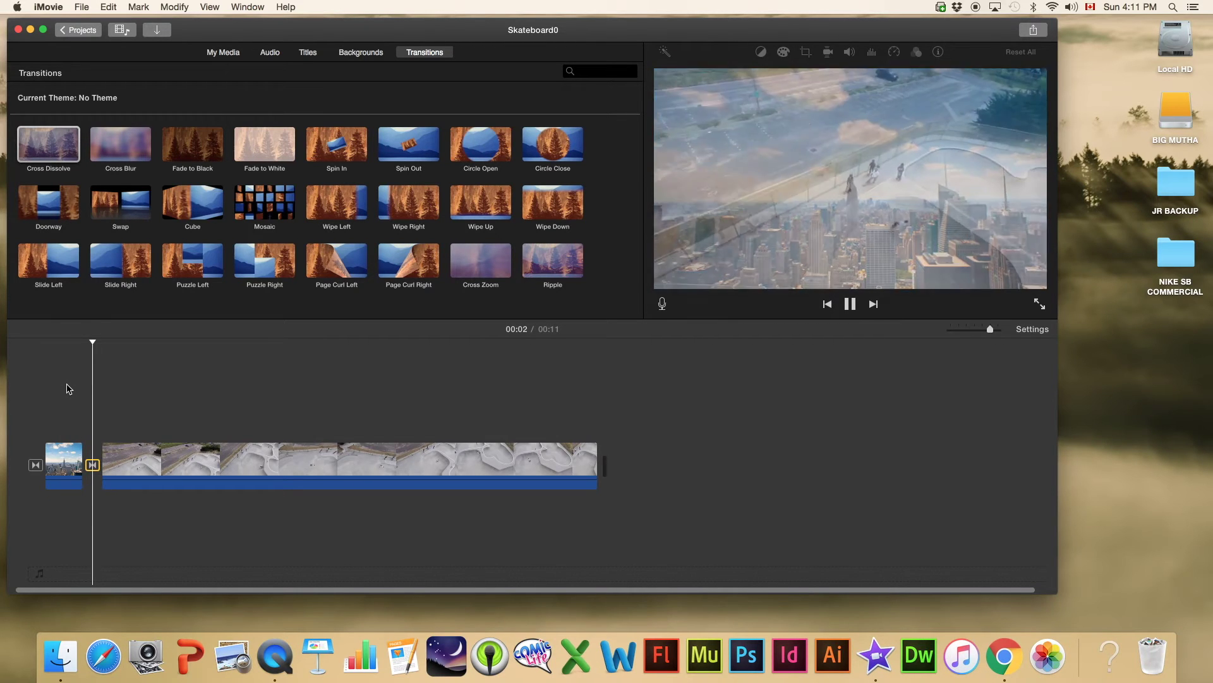
key("space")
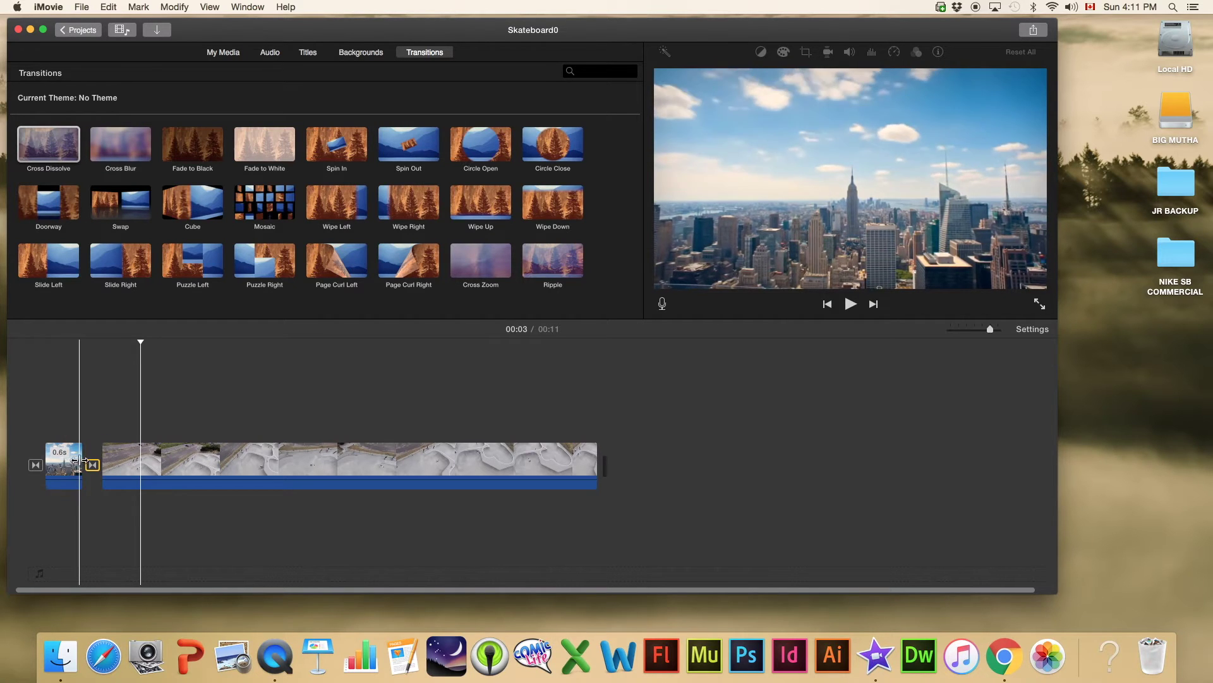
left_click_drag(78, 462, 79, 462)
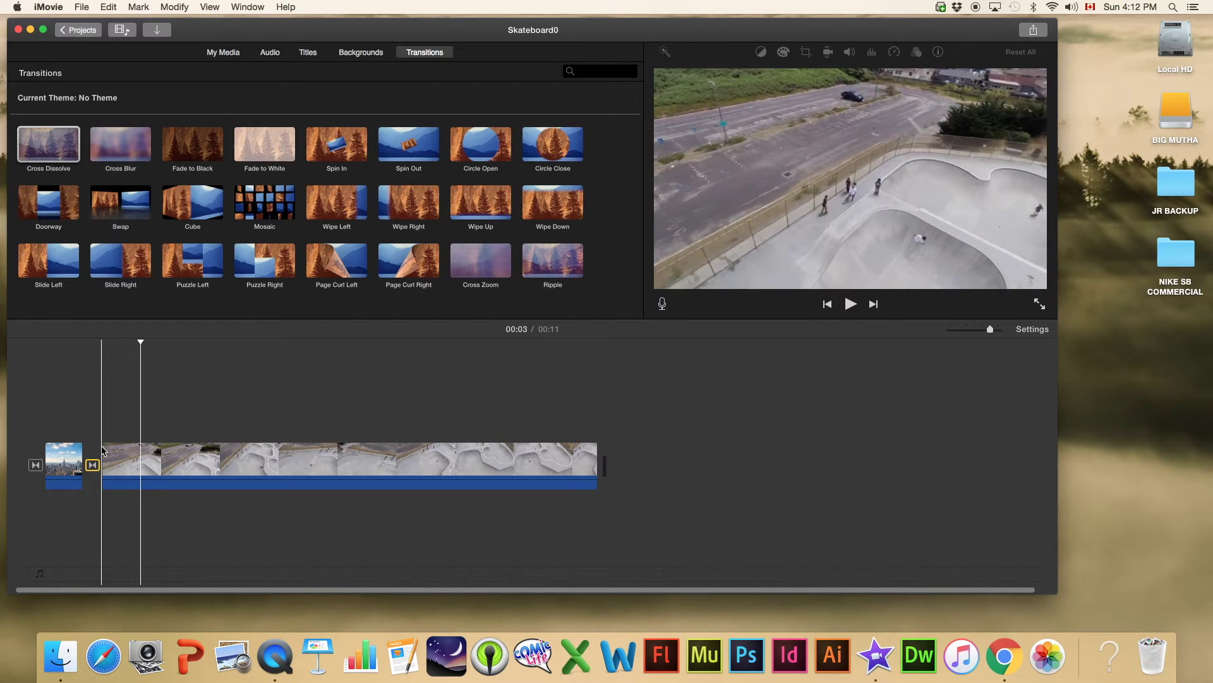
- Apply the Black & White clip filter to the drone skatepark clip on the timeline
left_click(206, 453)
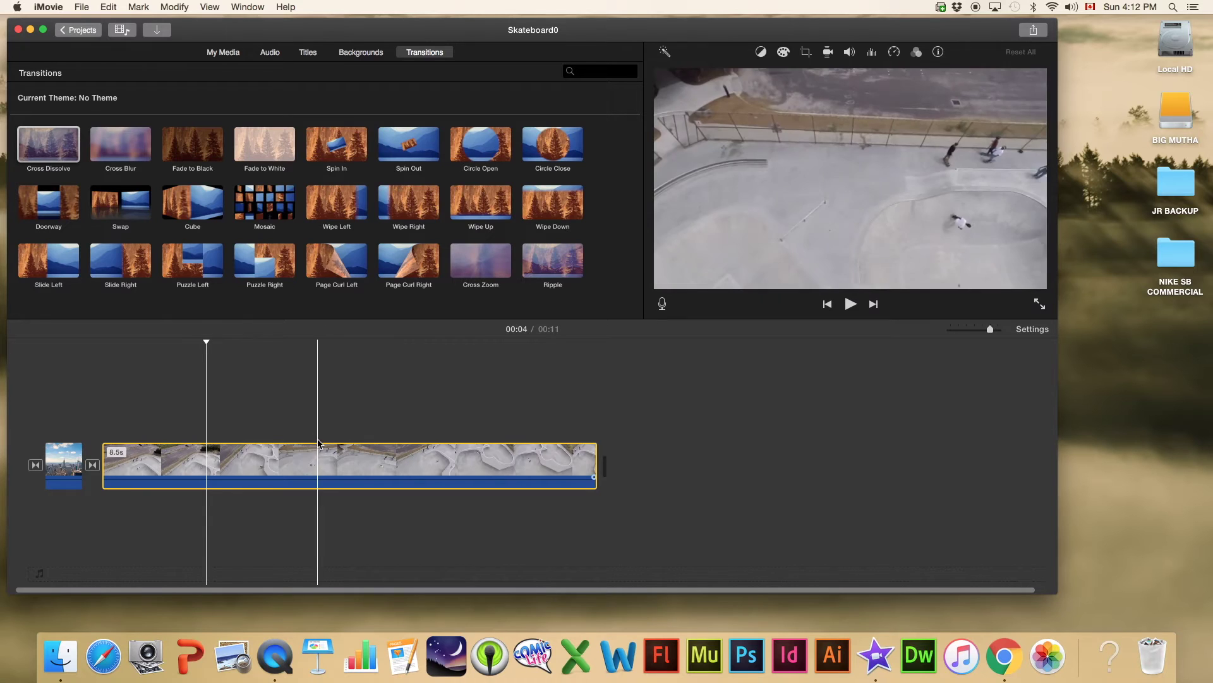
left_click(93, 458)
left_click(162, 458)
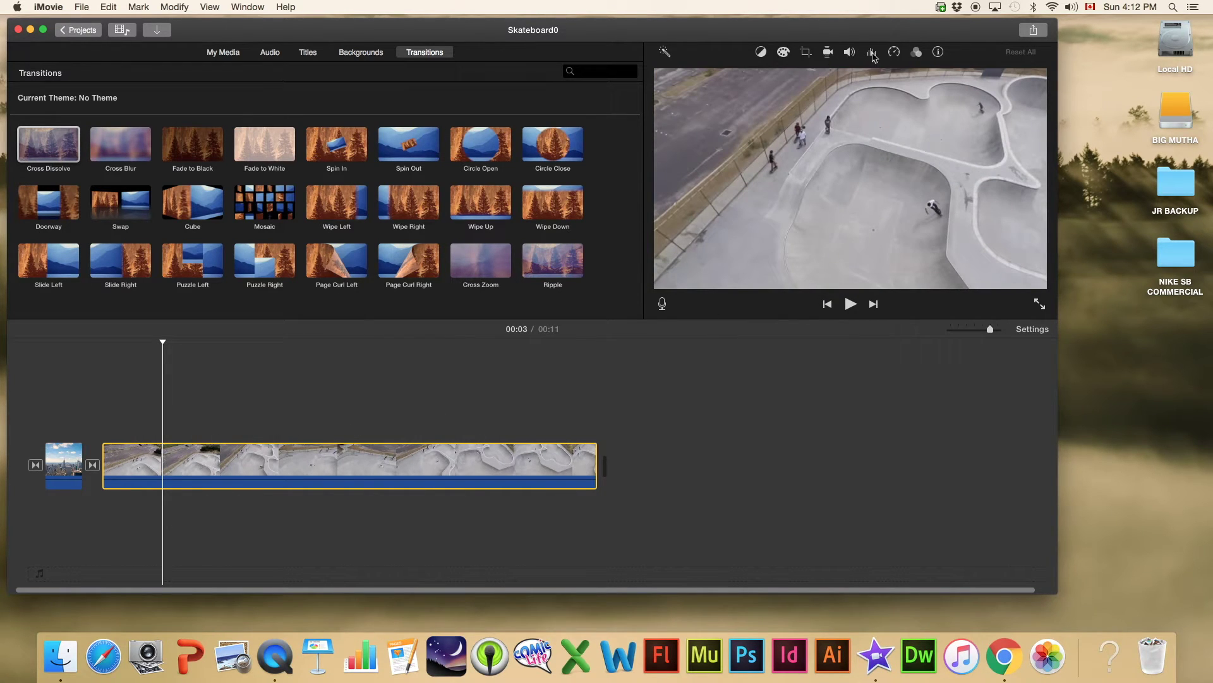
left_click(916, 55)
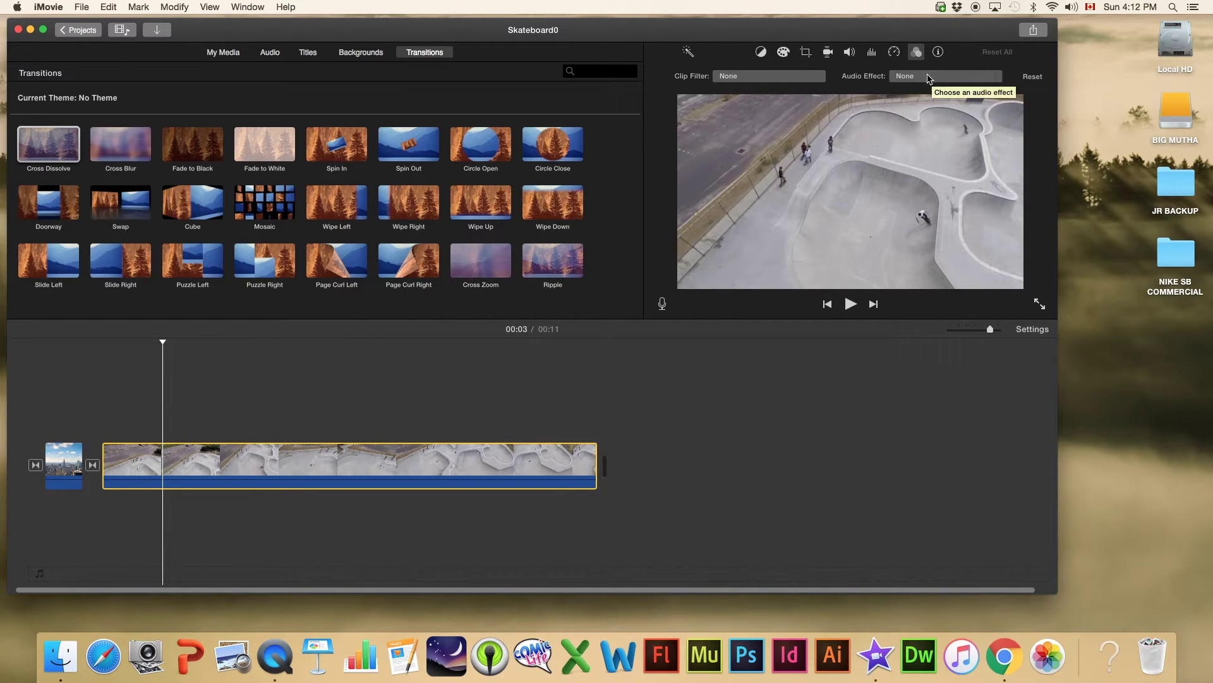
left_click(748, 79)
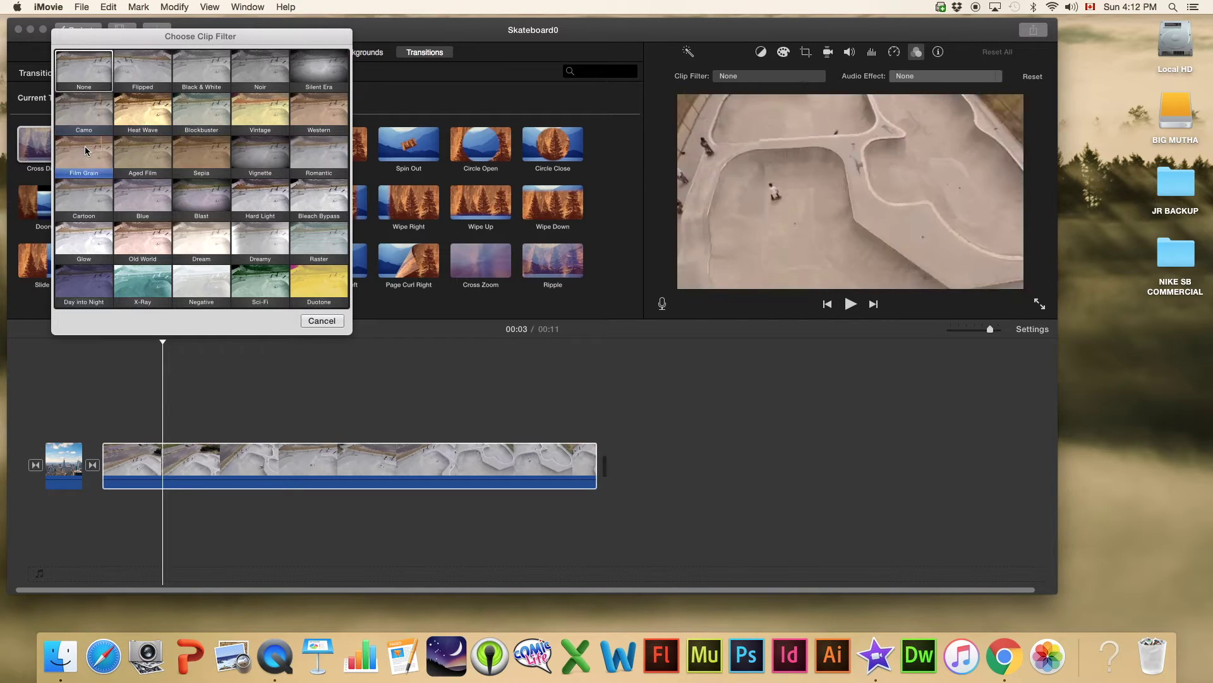
left_click(201, 64)
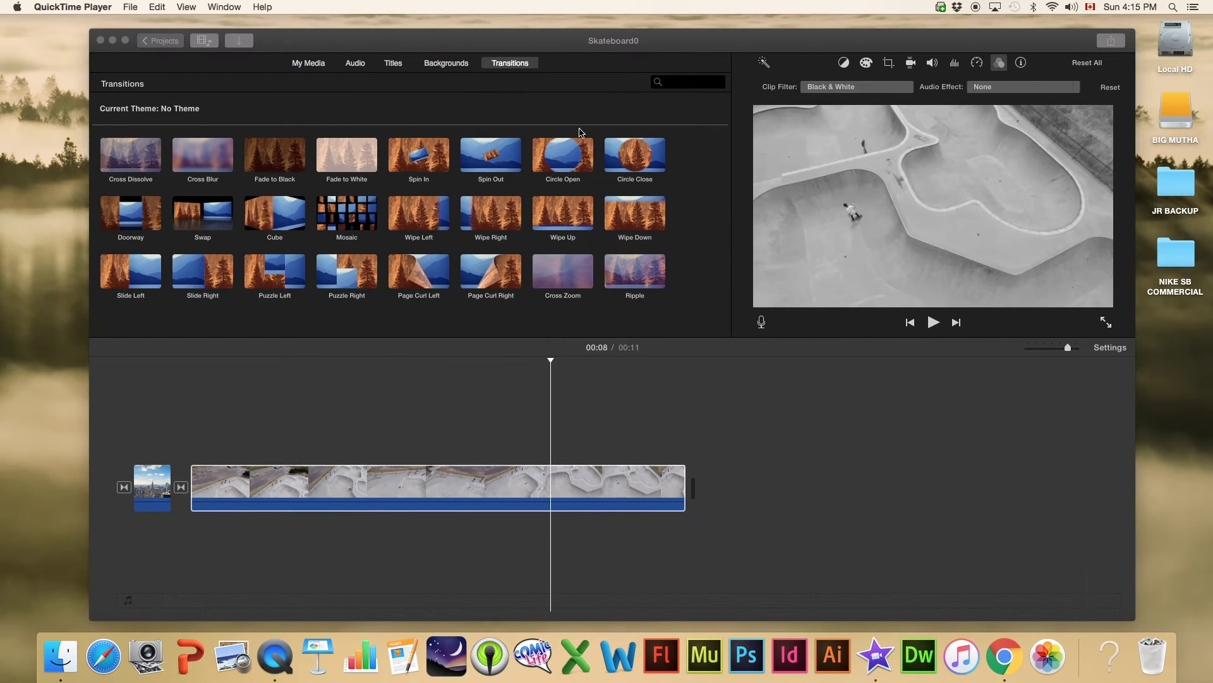
- Show the Skateboard0 project media and append the entire 6.3 s slow-motion skateboard close-up clip after the drone clip
left_click(535, 438)
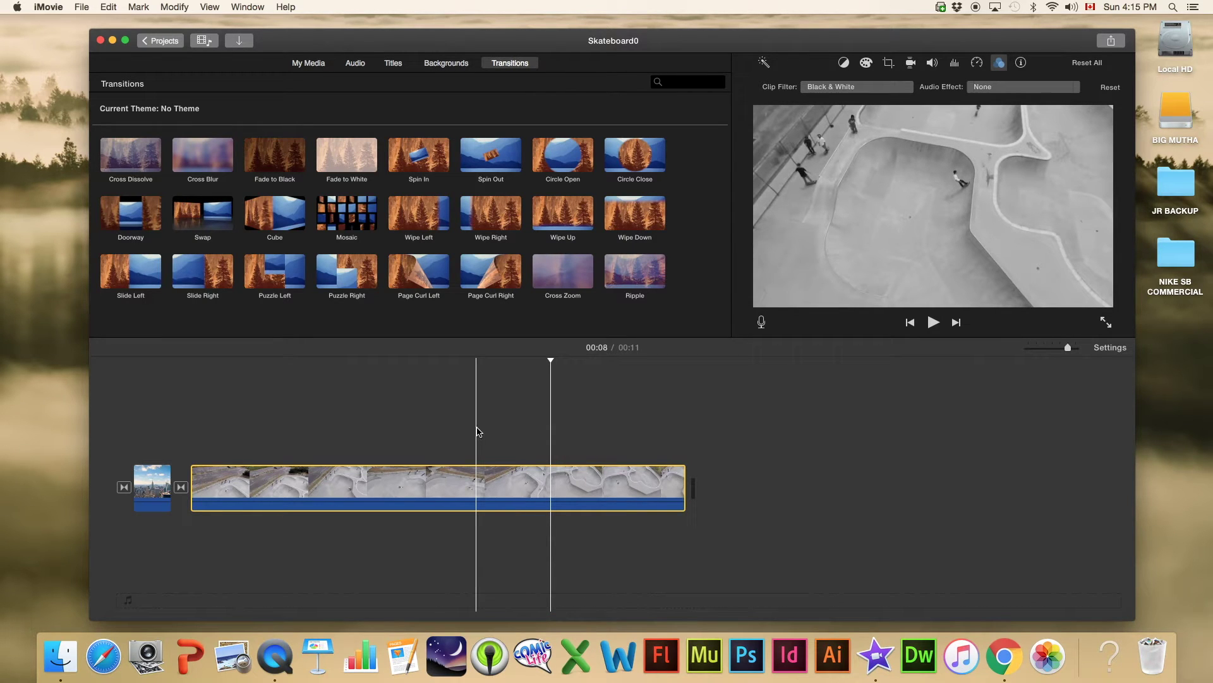
left_click_drag(618, 28, 540, 20)
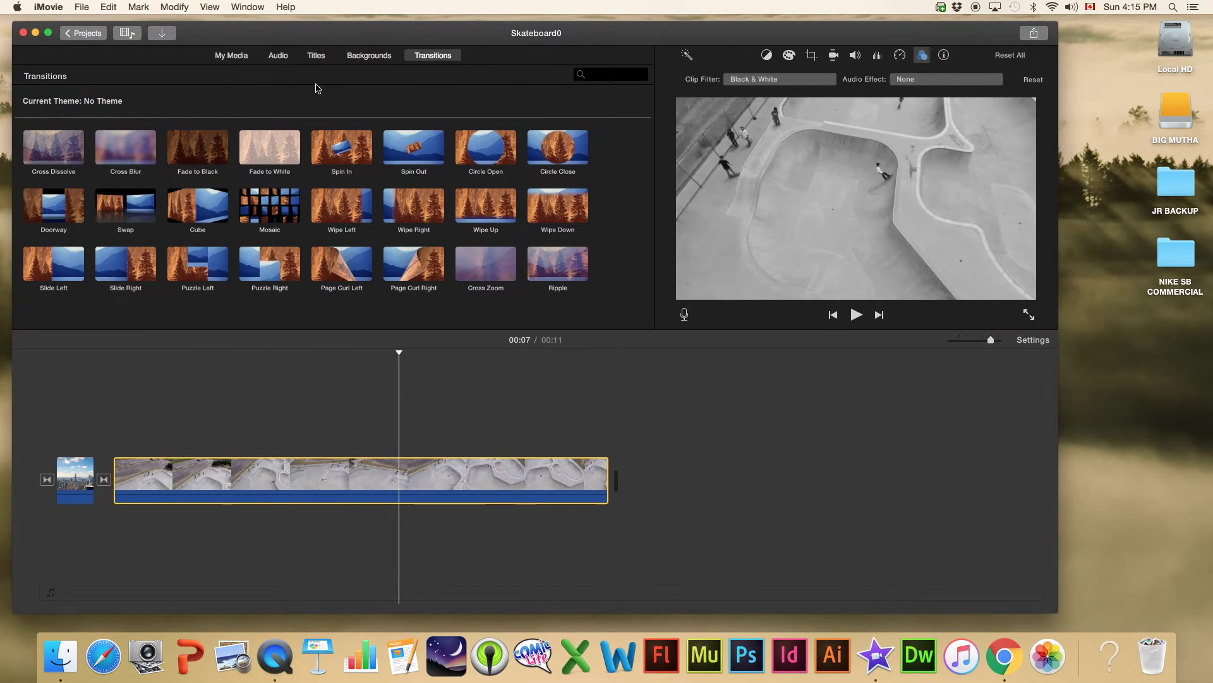
left_click(230, 57)
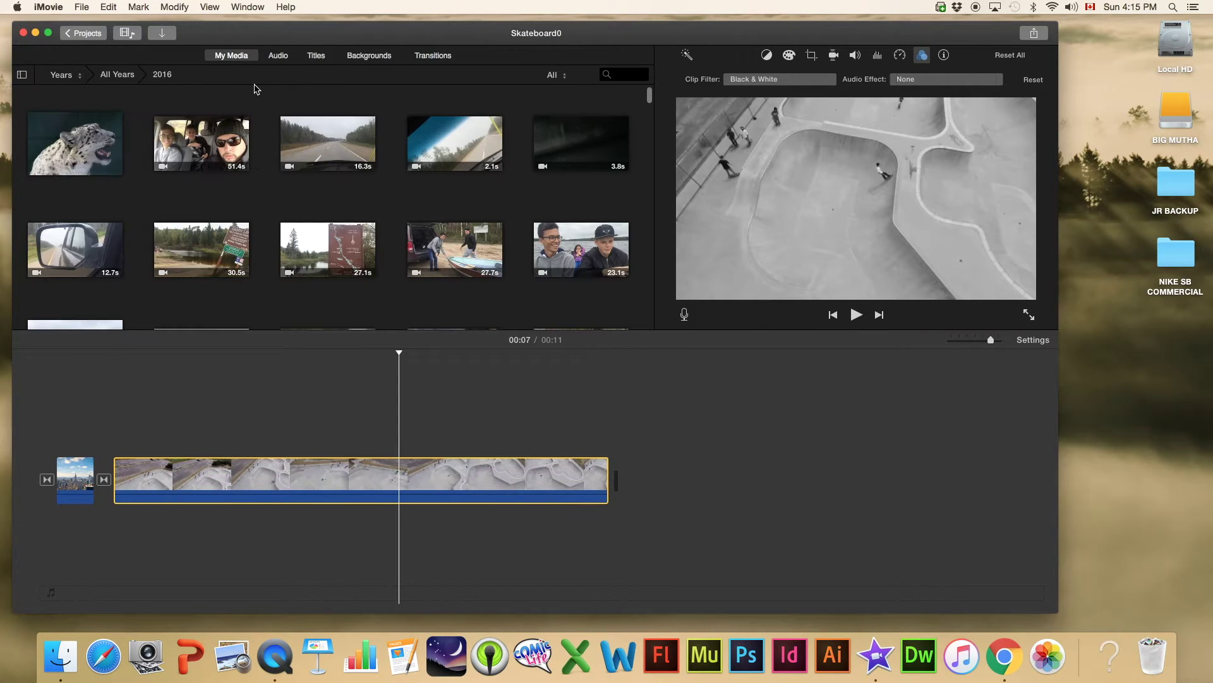
left_click(120, 75)
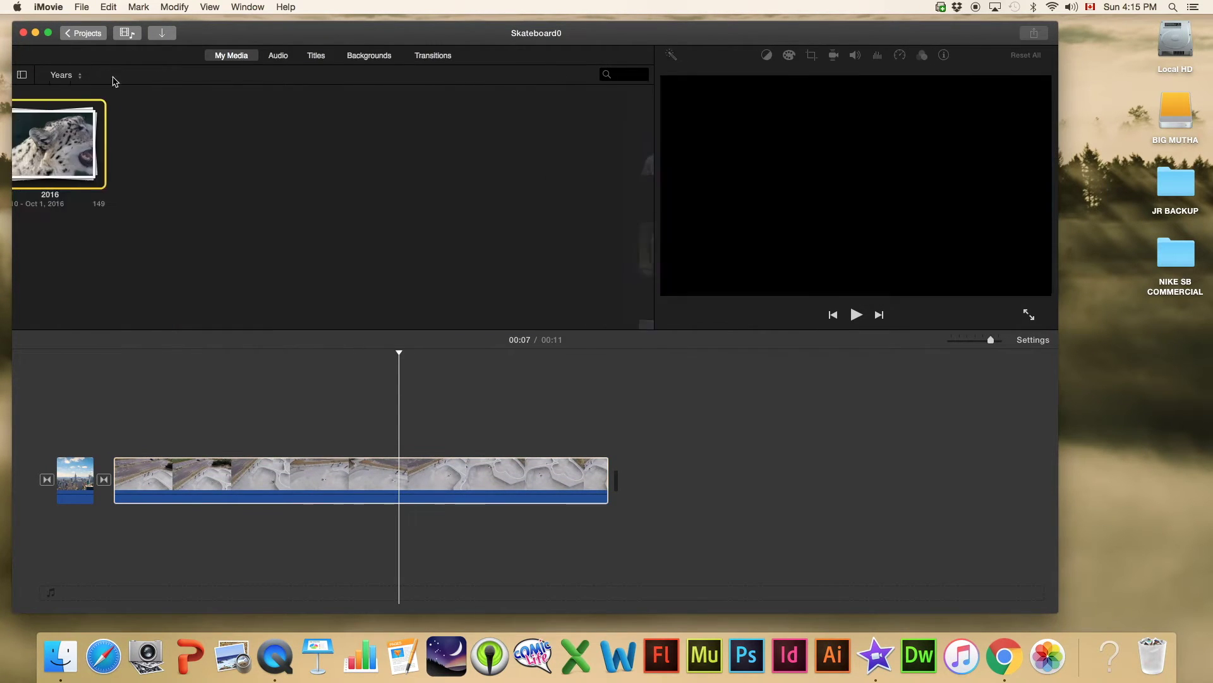
left_click(23, 75)
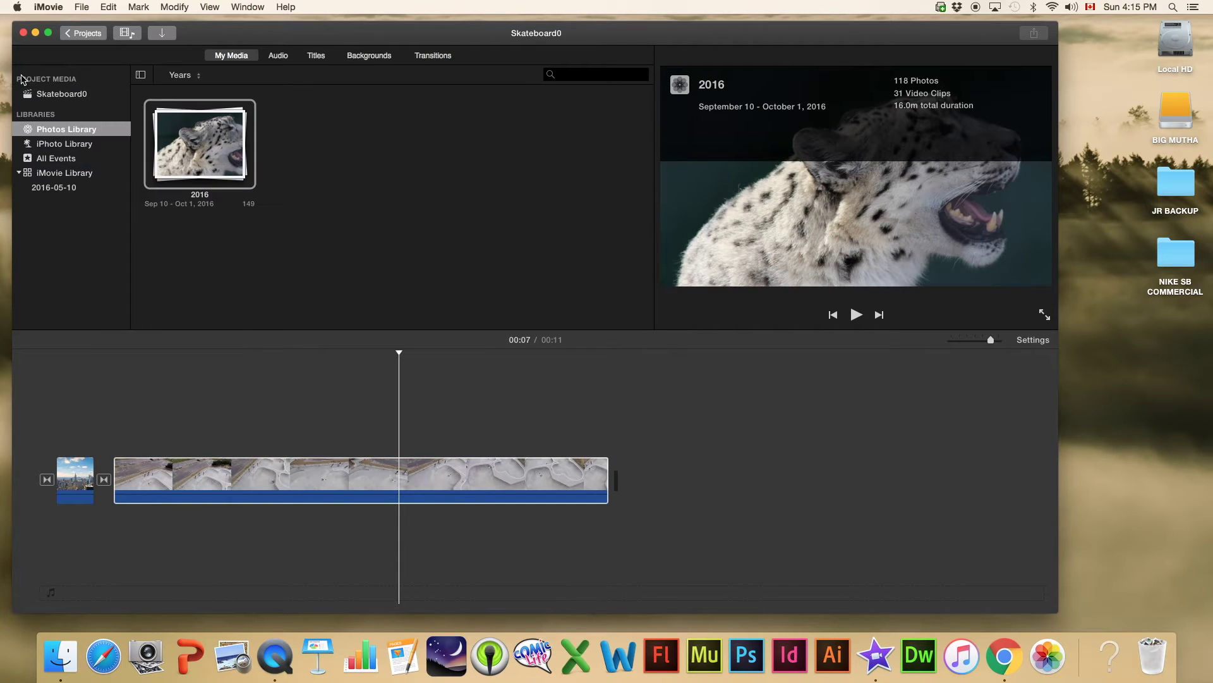
left_click(62, 95)
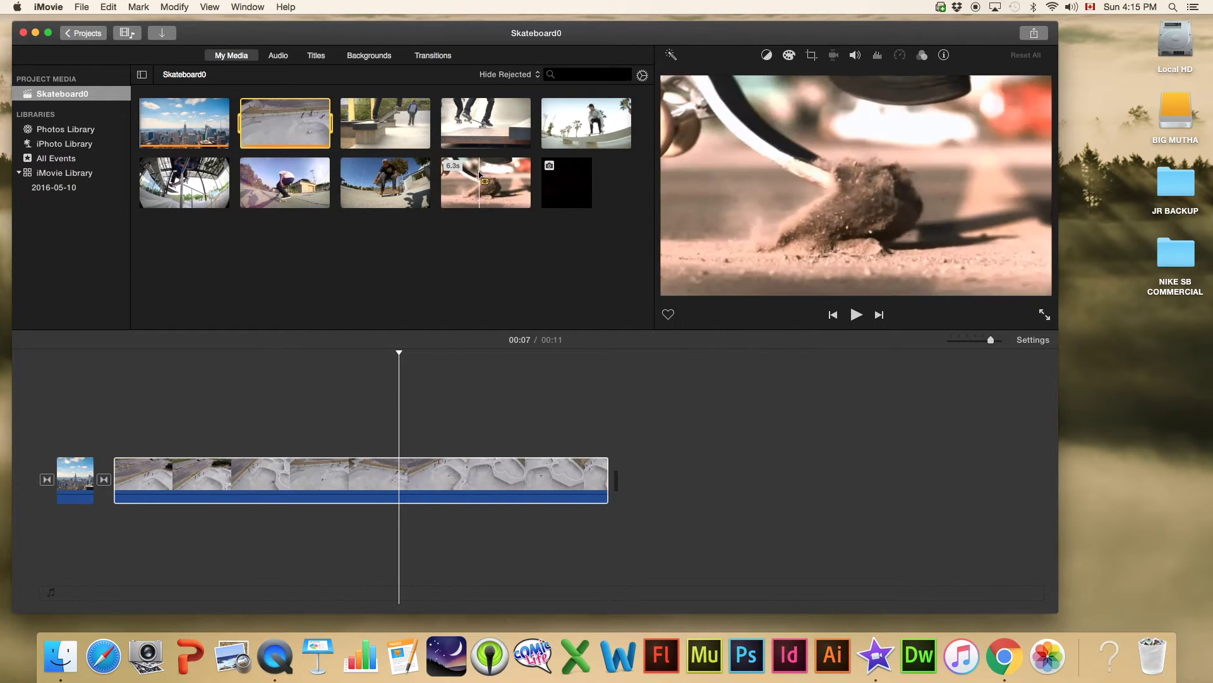
left_click_drag(497, 178, 491, 176)
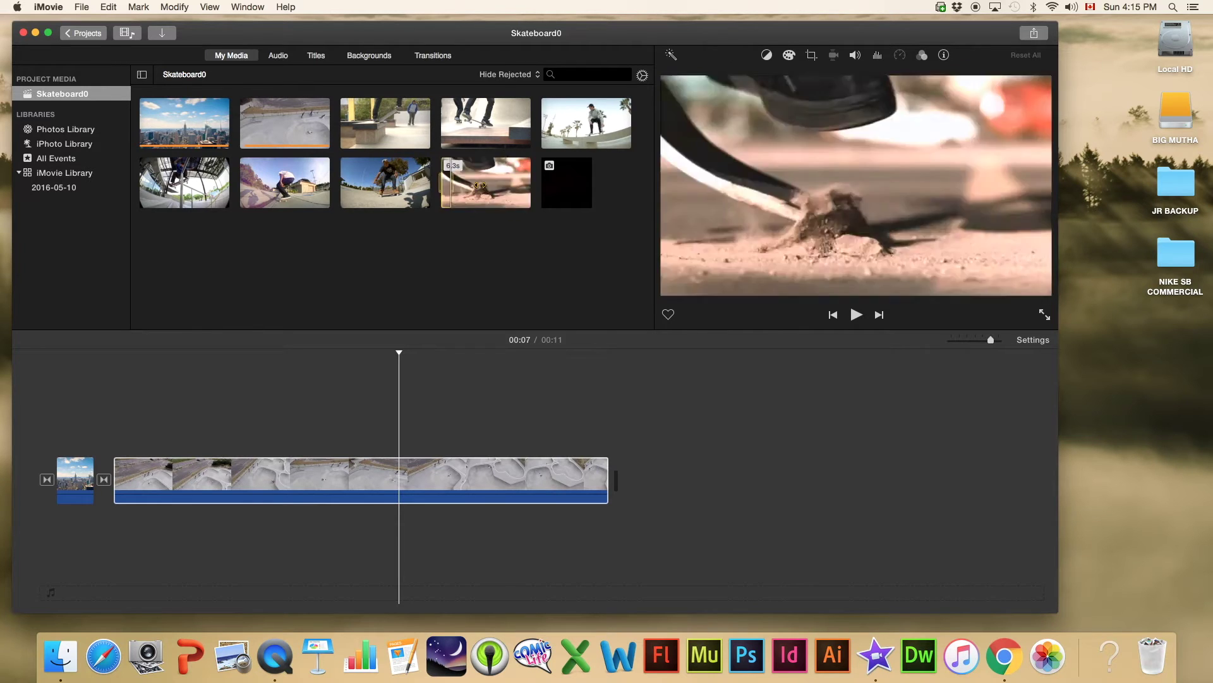
left_click(524, 201)
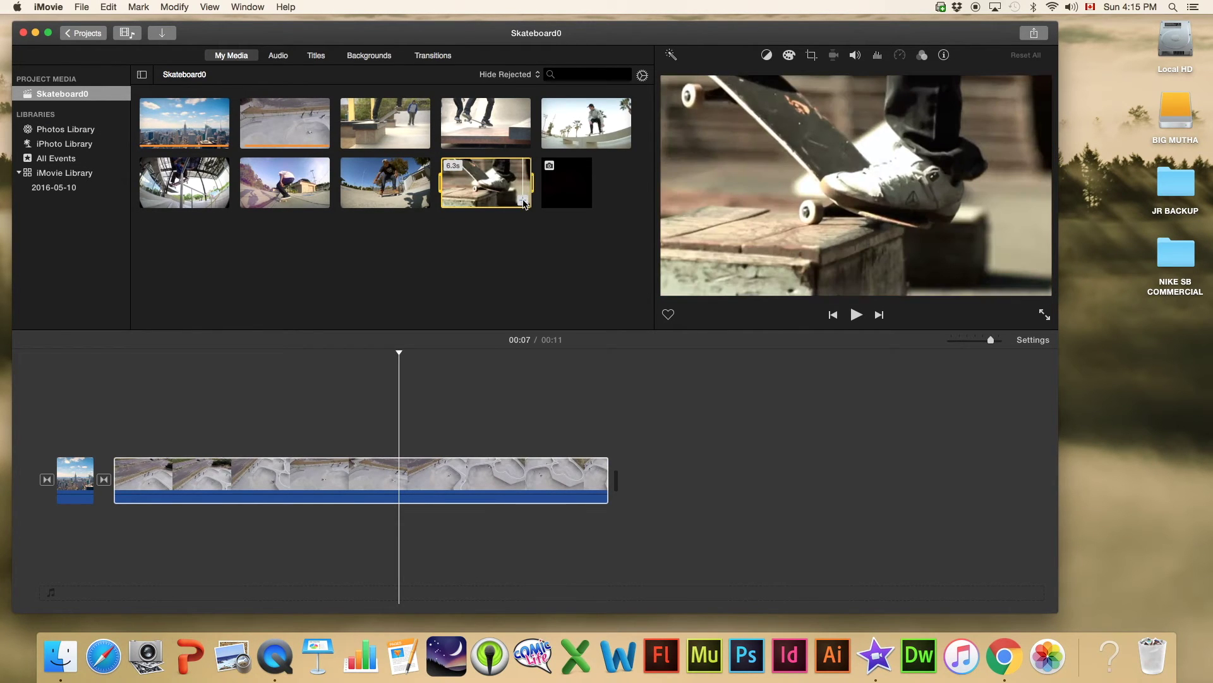
left_click(521, 198)
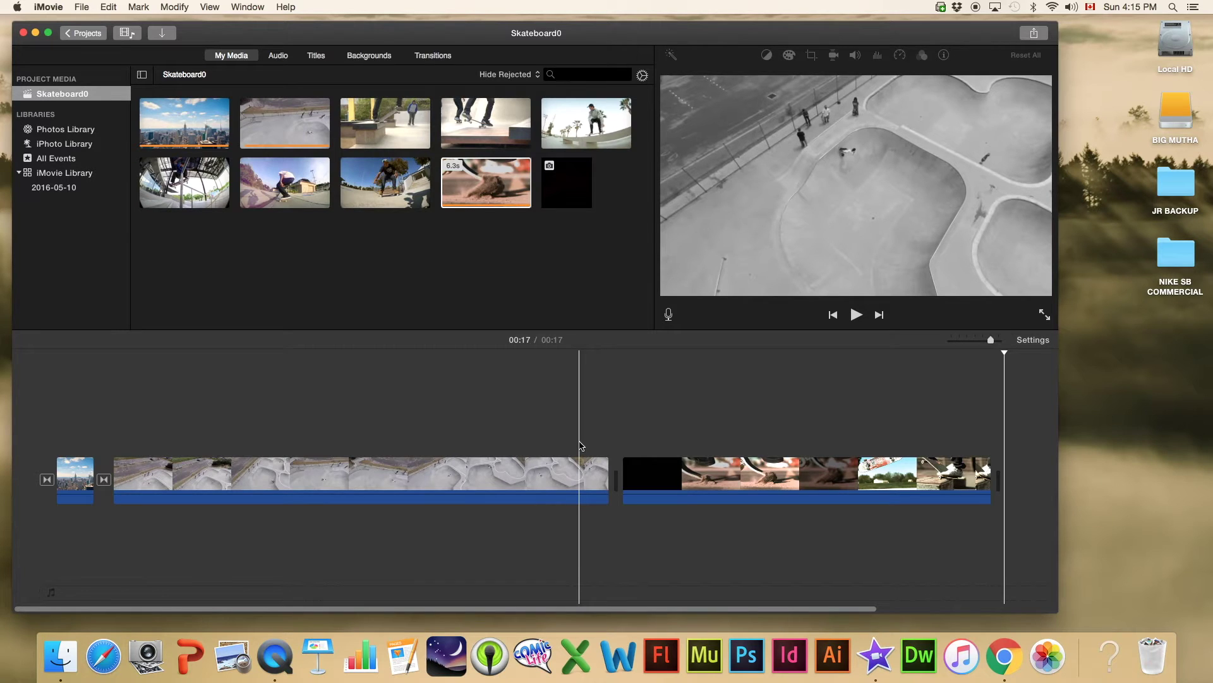
- Add a Cross Dissolve transition between the drone clip and the slow-motion close-up clip, and shorten the drone clip from its end
left_click(566, 471)
left_click(566, 470)
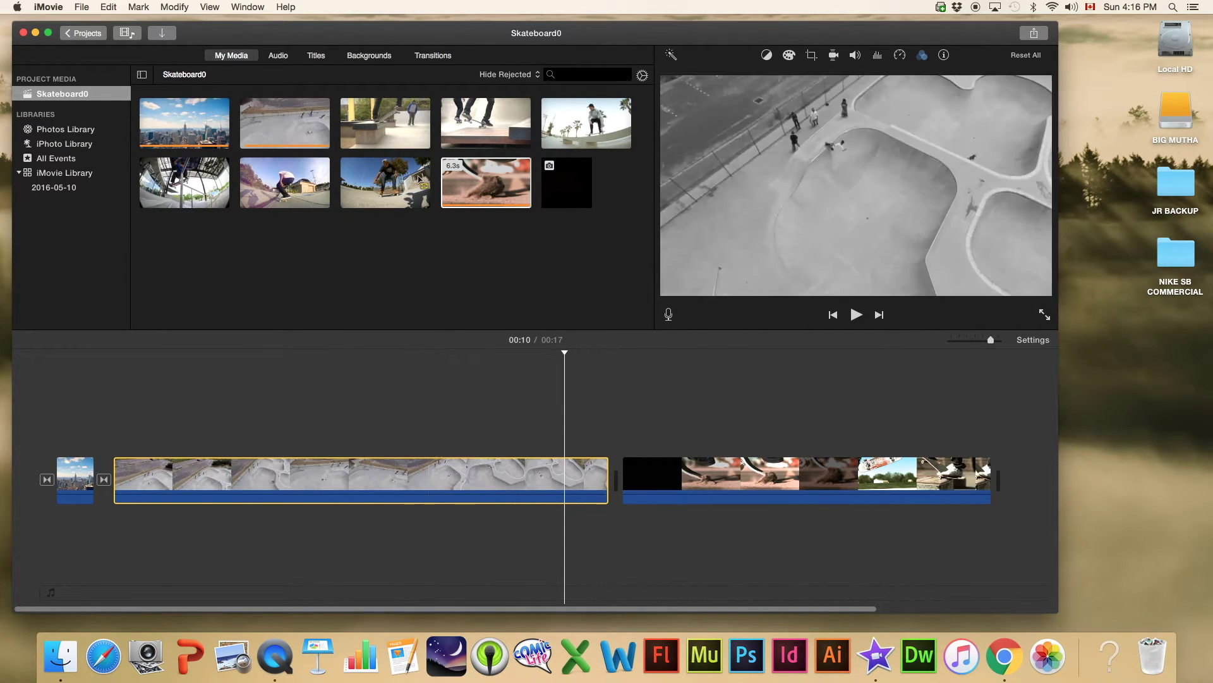
left_click(433, 55)
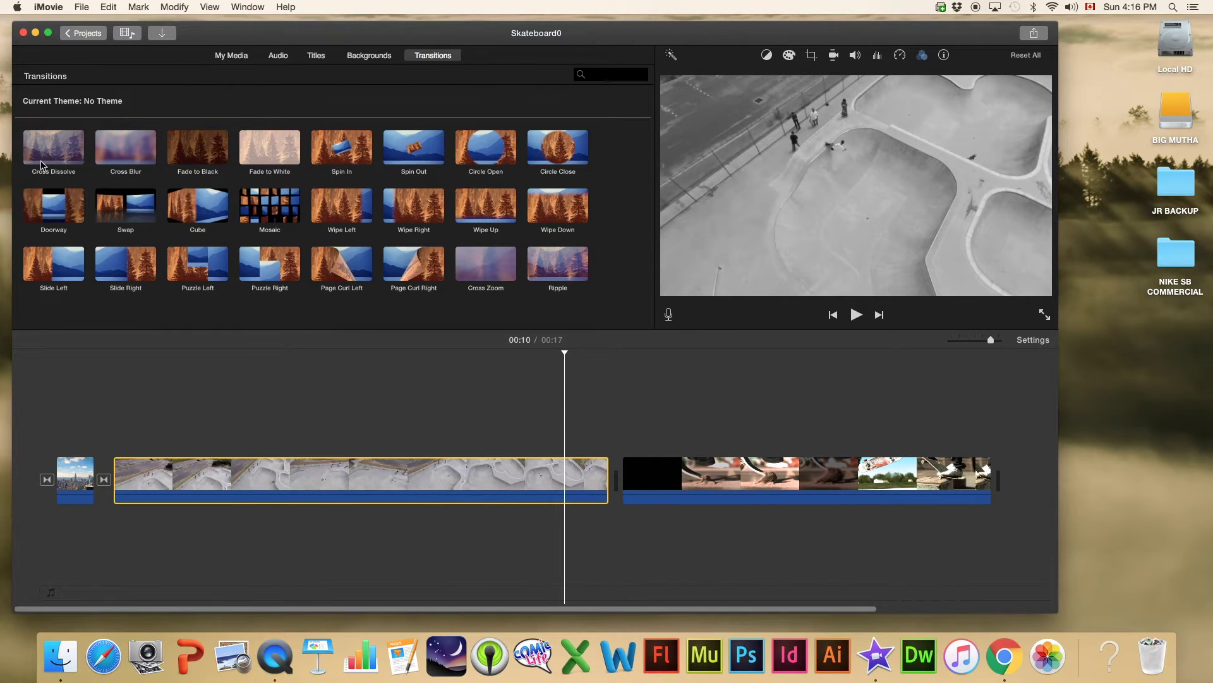
left_click_drag(45, 162, 610, 466)
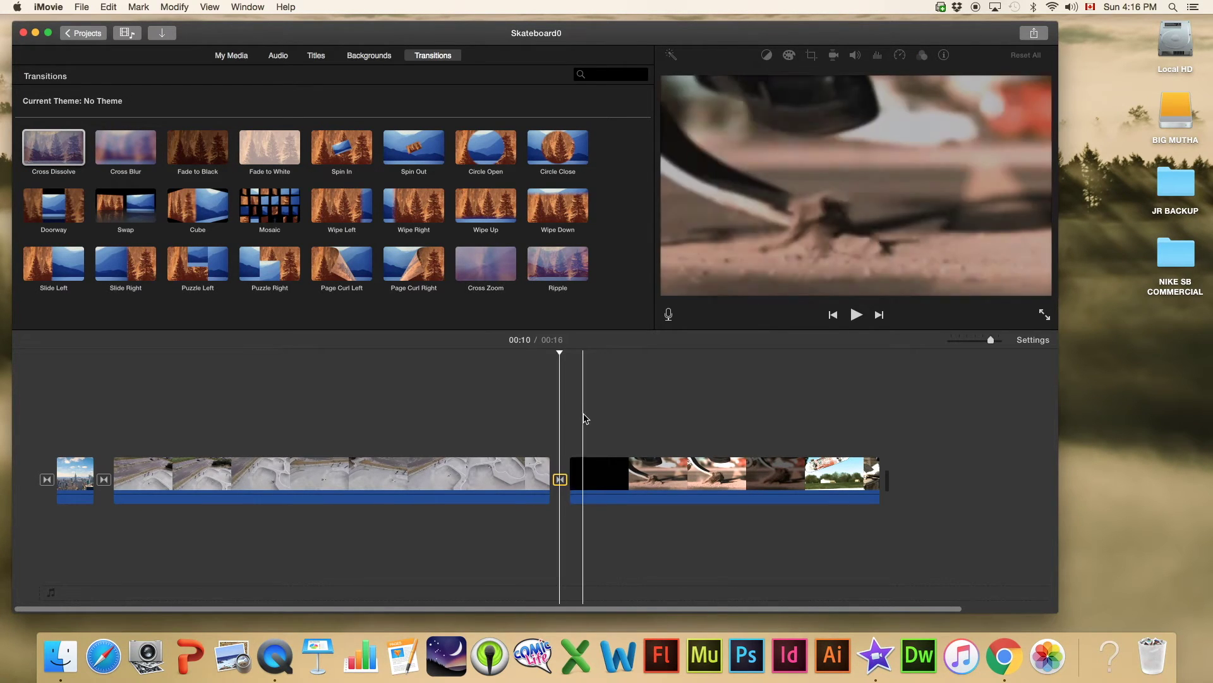
left_click(463, 476)
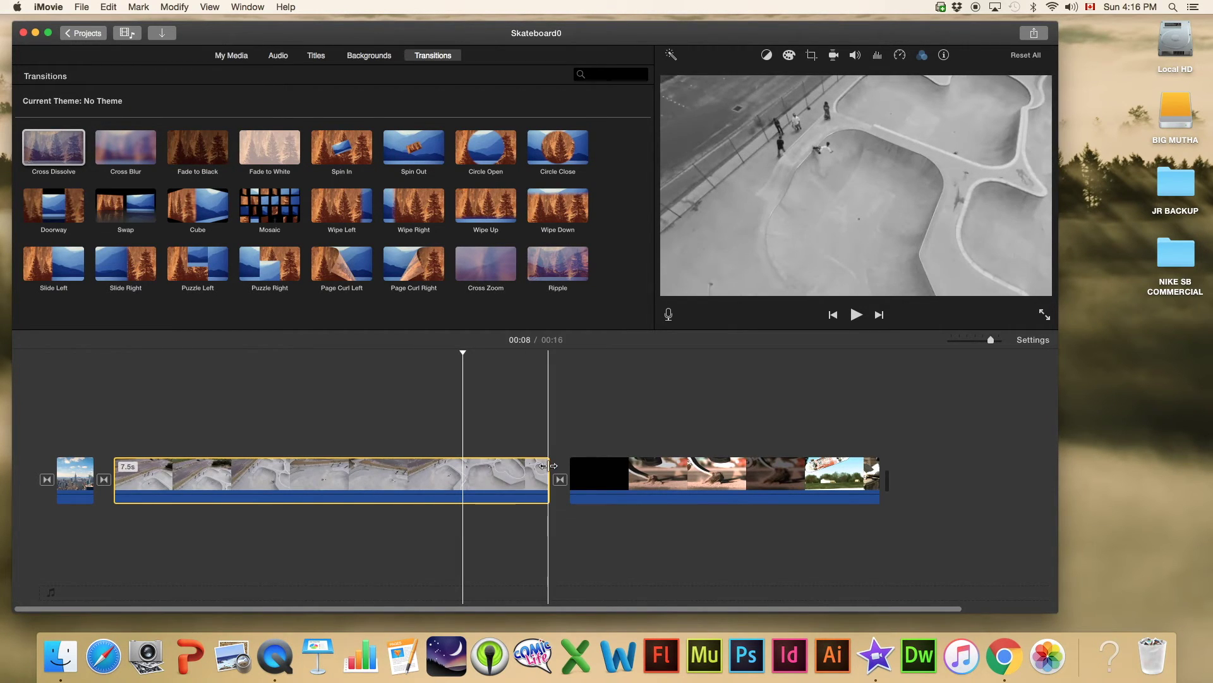
left_click_drag(551, 467, 372, 456)
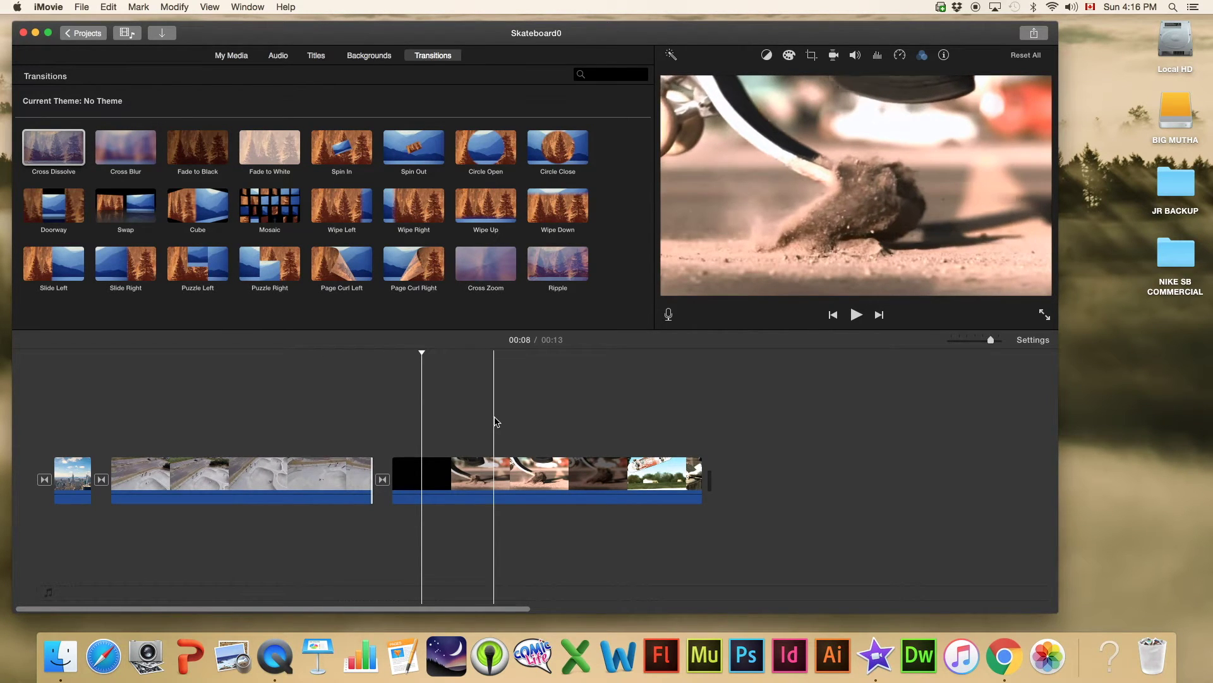
- Add a Cross Dissolve transition after the slow-motion close-up clip and trim that clip's end to cut off the airborne skateboard shot
left_click(612, 477)
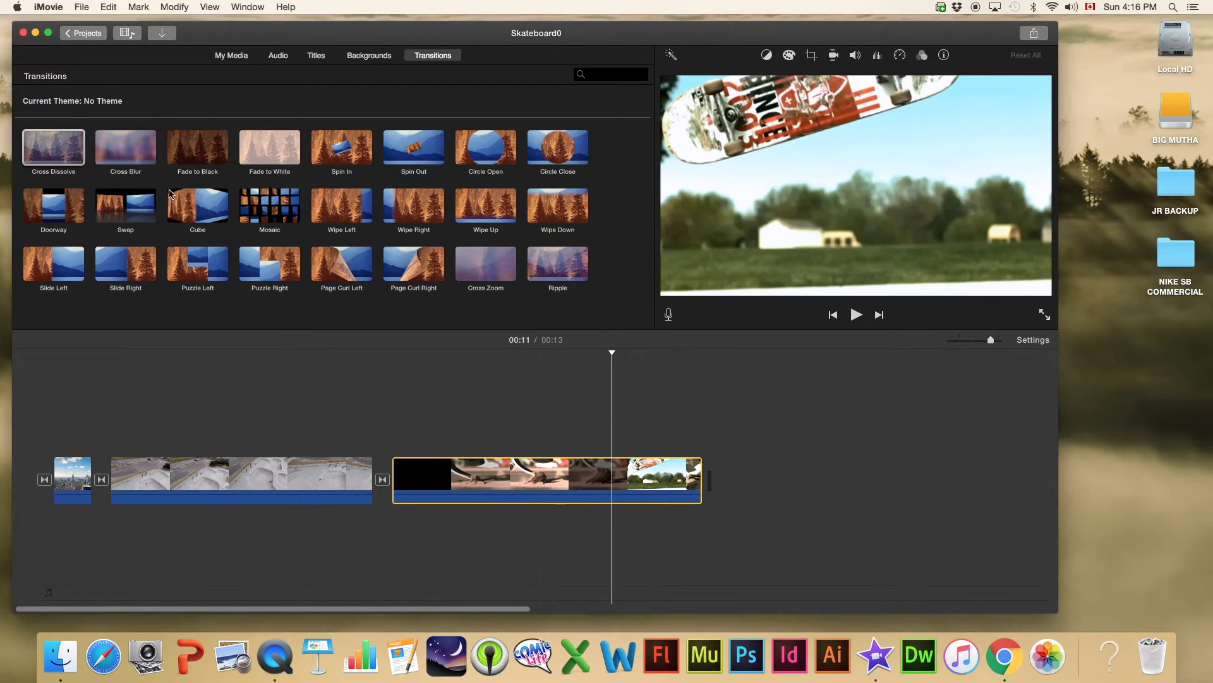
left_click_drag(62, 155, 656, 482)
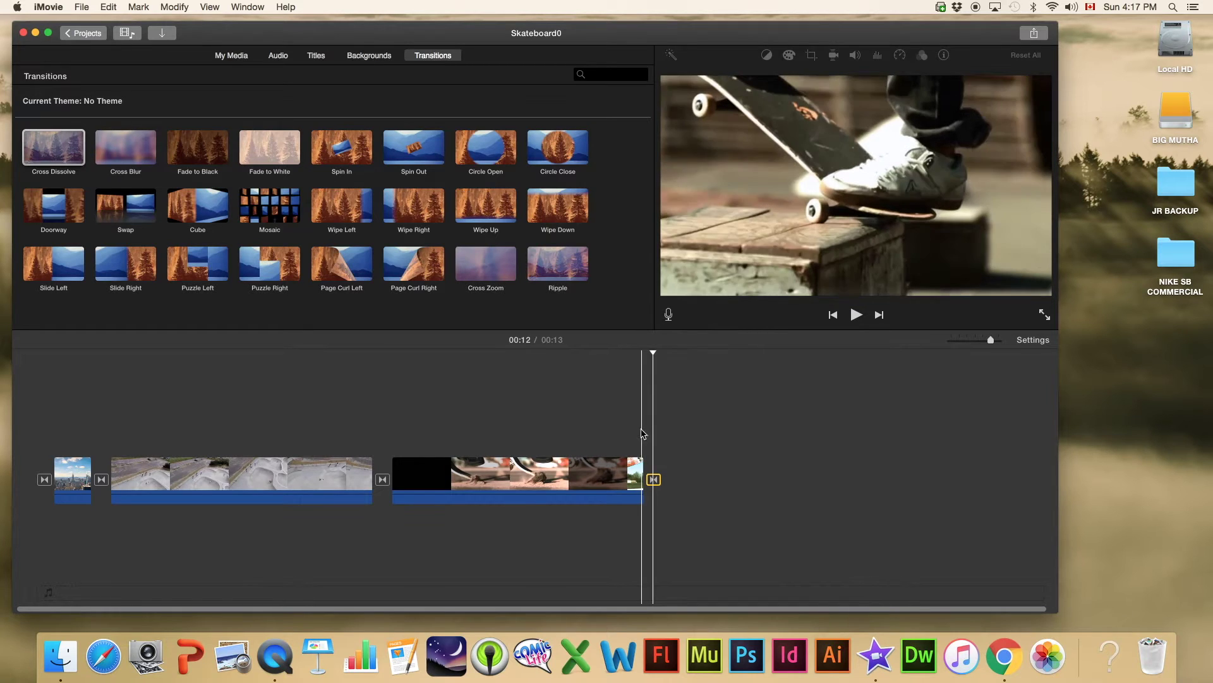
left_click_drag(645, 466, 603, 463)
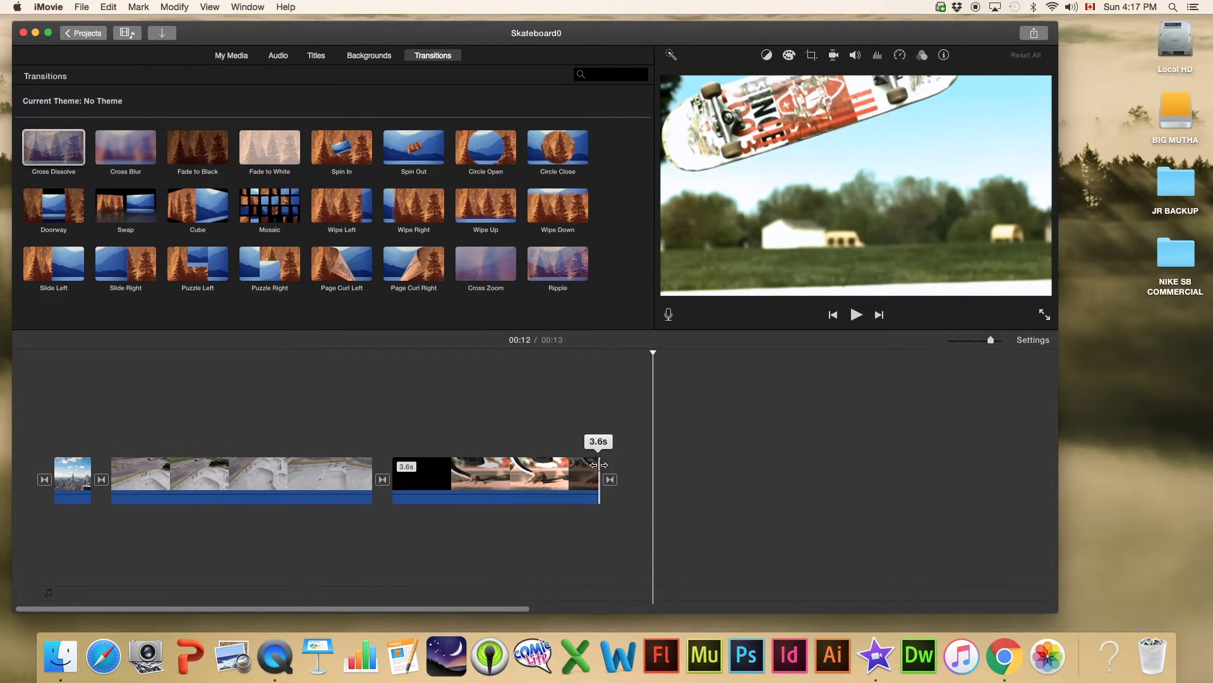
left_click_drag(585, 465, 586, 465)
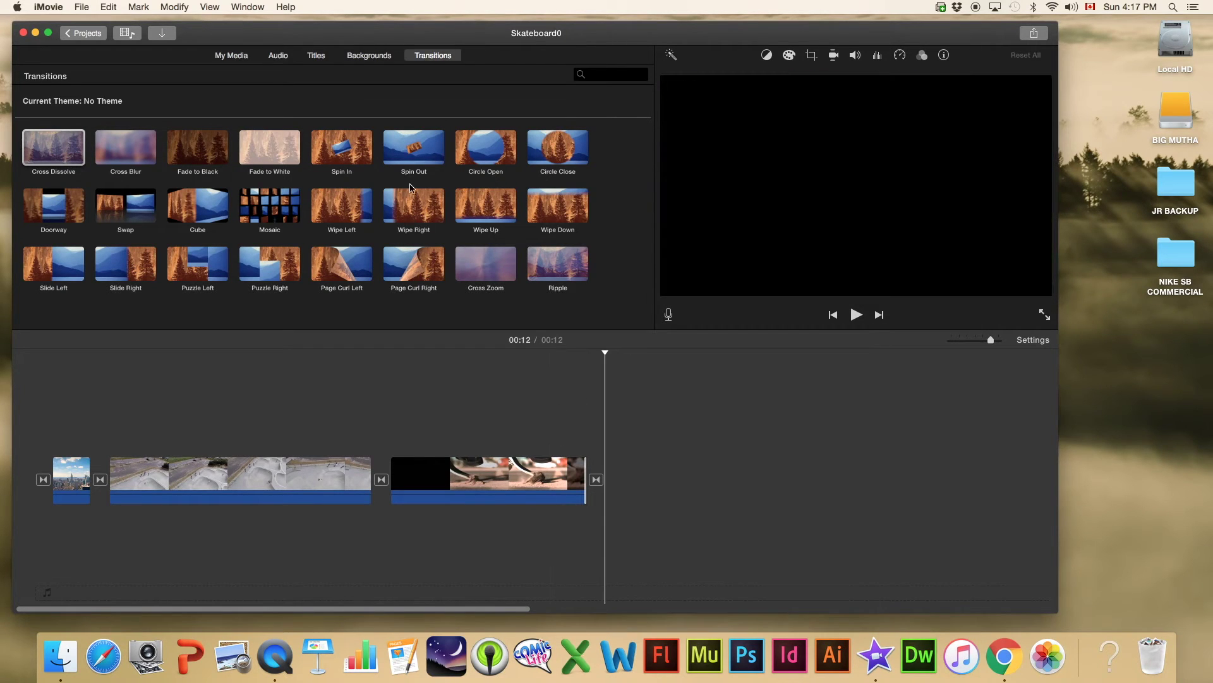
- Append the entire 6.4 s clip of the skateboarder doing a trick on the concrete ledge to the end of the timeline
left_click(235, 56)
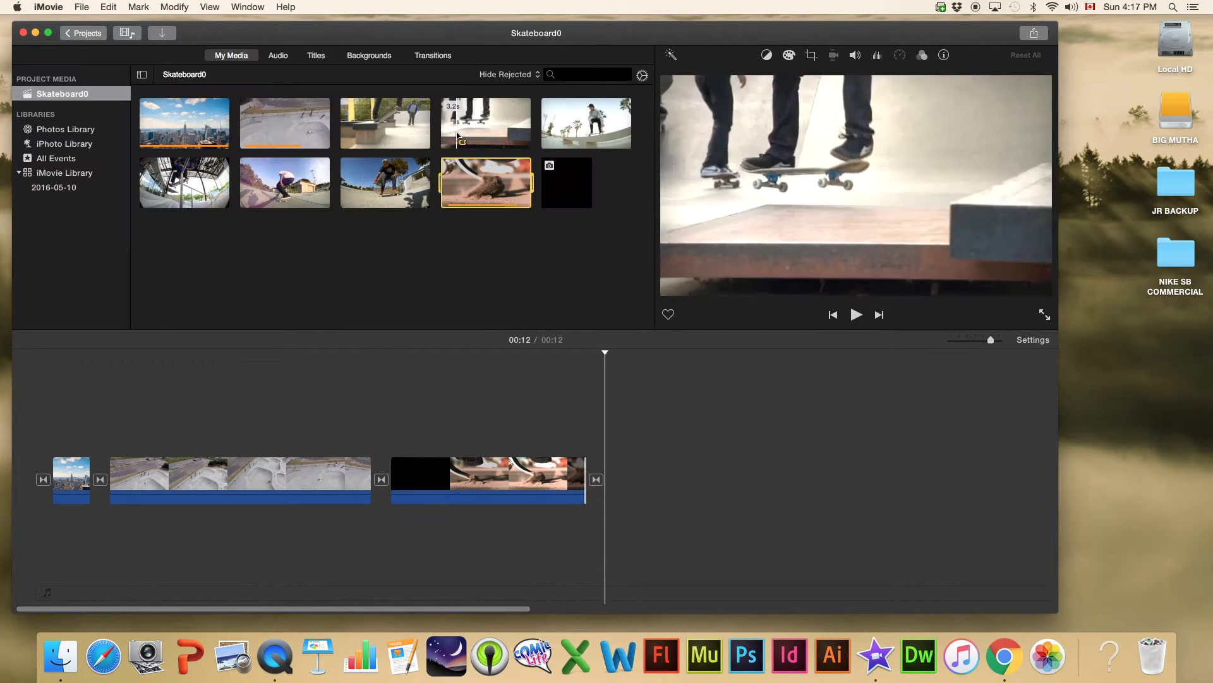
left_click_drag(342, 120, 393, 122)
left_click(392, 122)
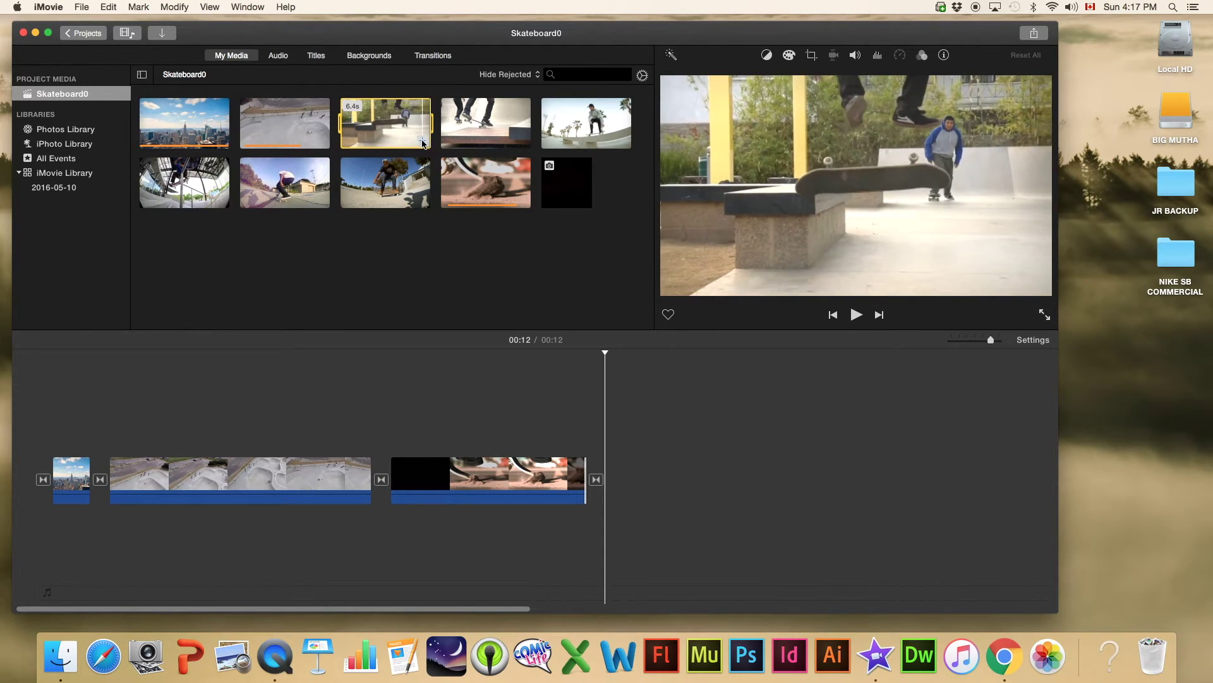
left_click(423, 142)
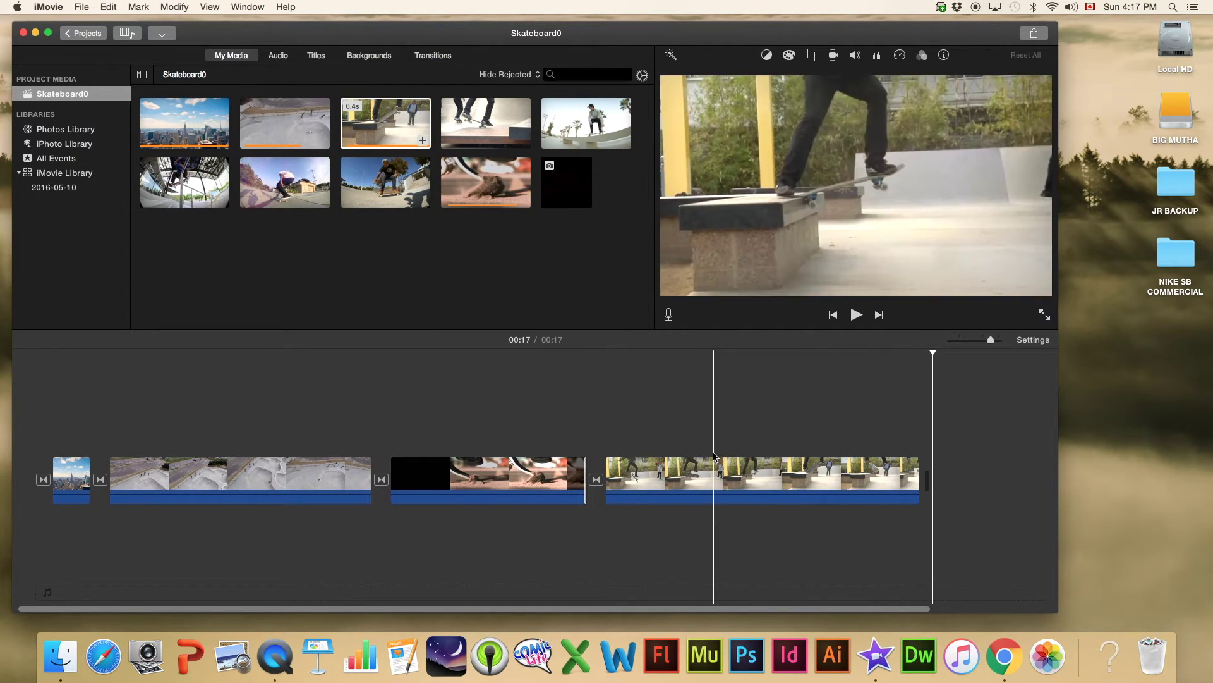
- Shorten the ledge trick clip from its end and add a Cross Dissolve transition after it
left_click(682, 470)
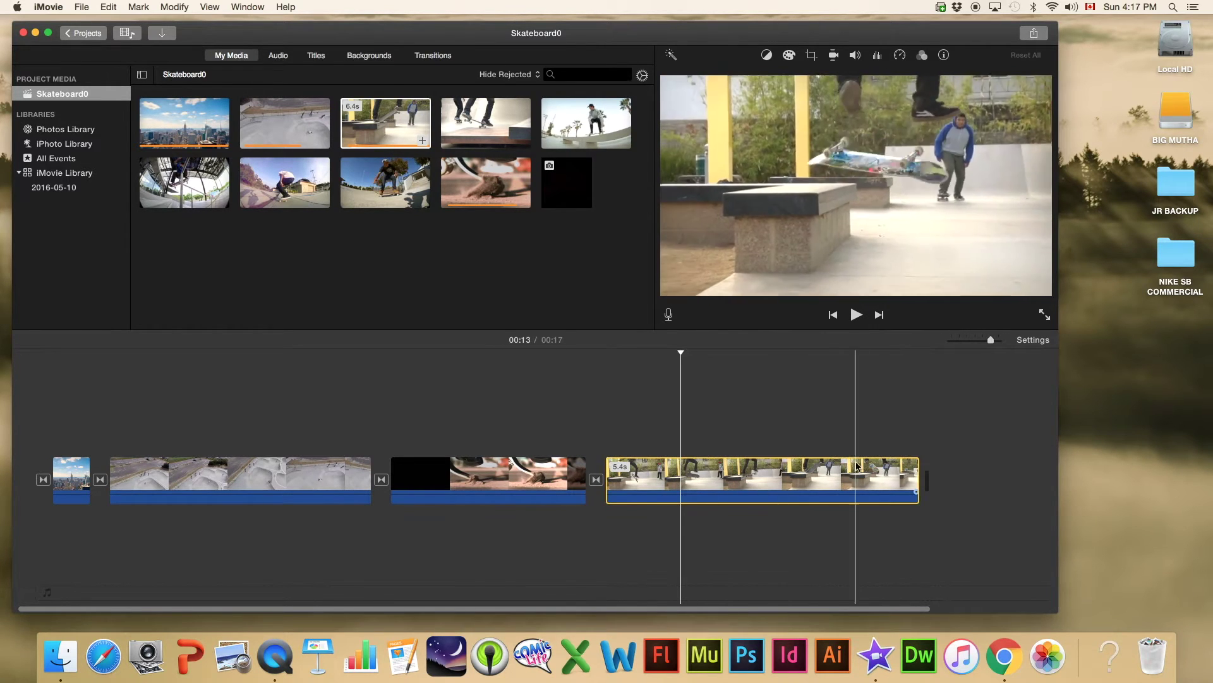
left_click_drag(918, 471, 747, 461)
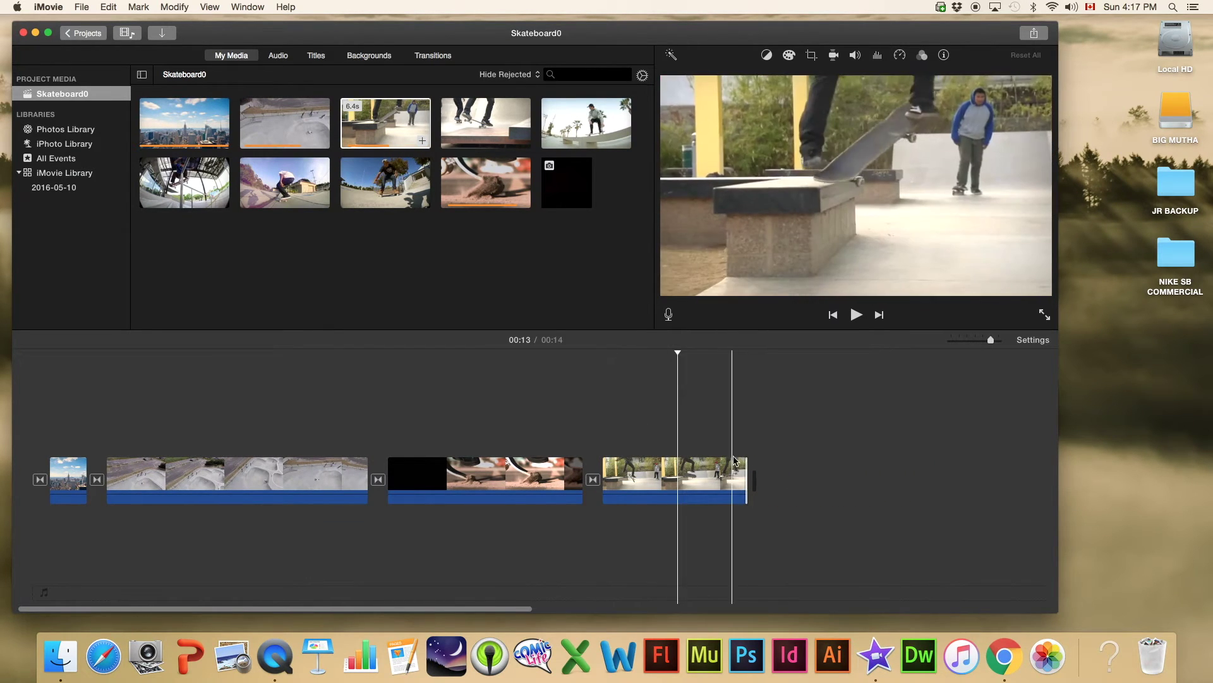
left_click_drag(744, 461, 802, 461)
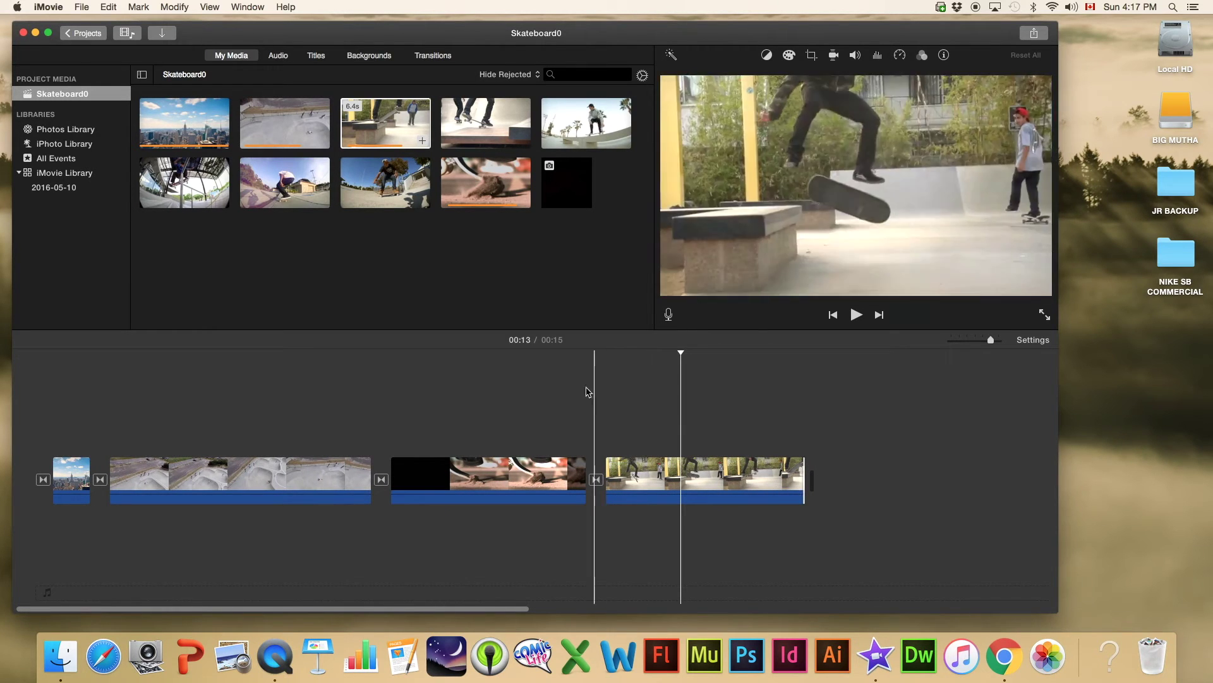
left_click(436, 56)
left_click_drag(64, 145, 762, 475)
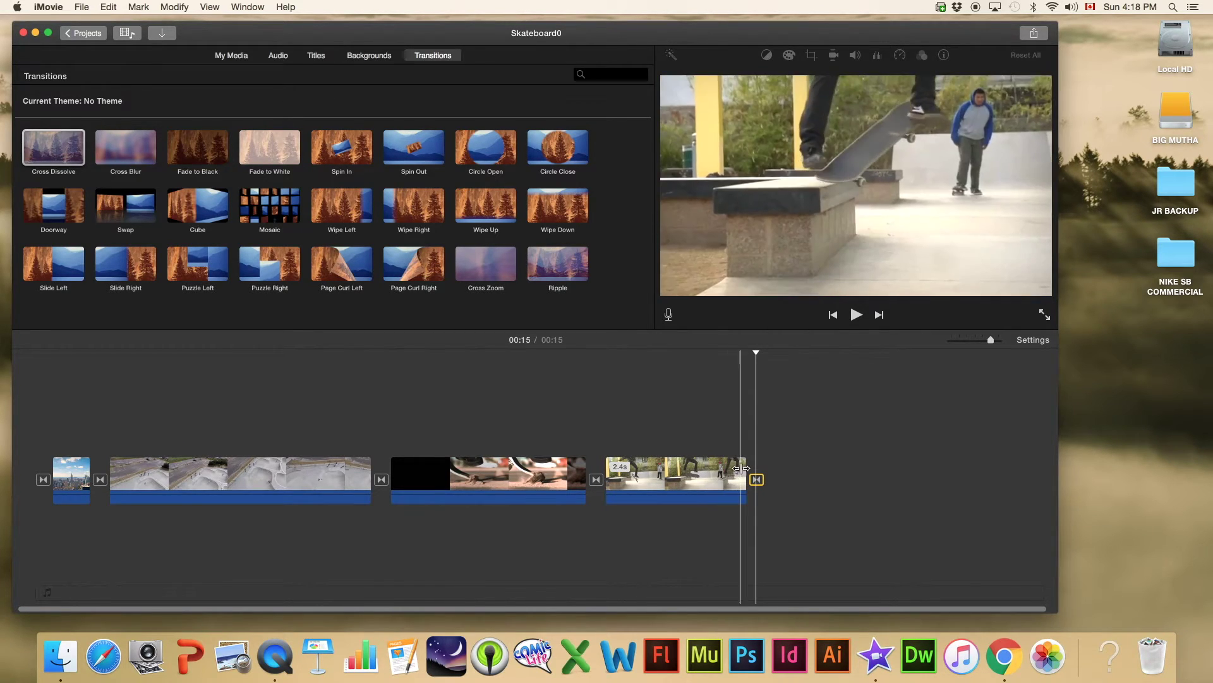
- Lengthen the ledge trick clip slightly at its end and append the entire 3.2 s clip of two skateboarders' legs to the timeline
left_click(727, 469)
left_click_drag(746, 469, 751, 469)
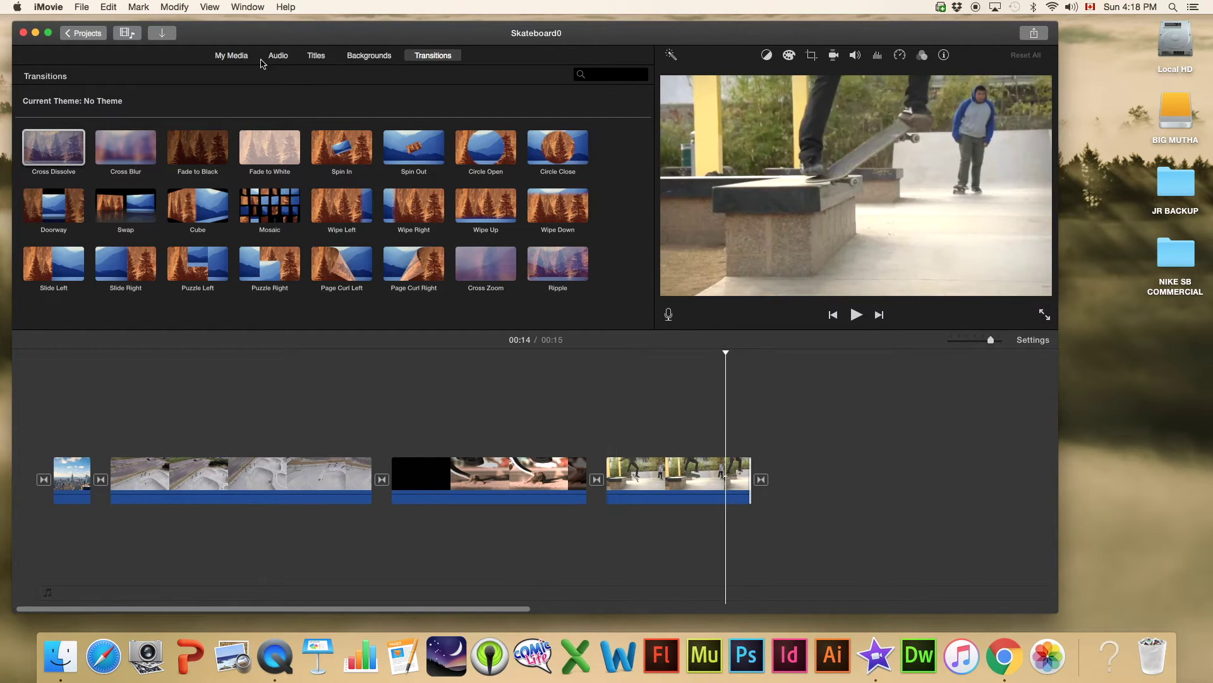
left_click(233, 56)
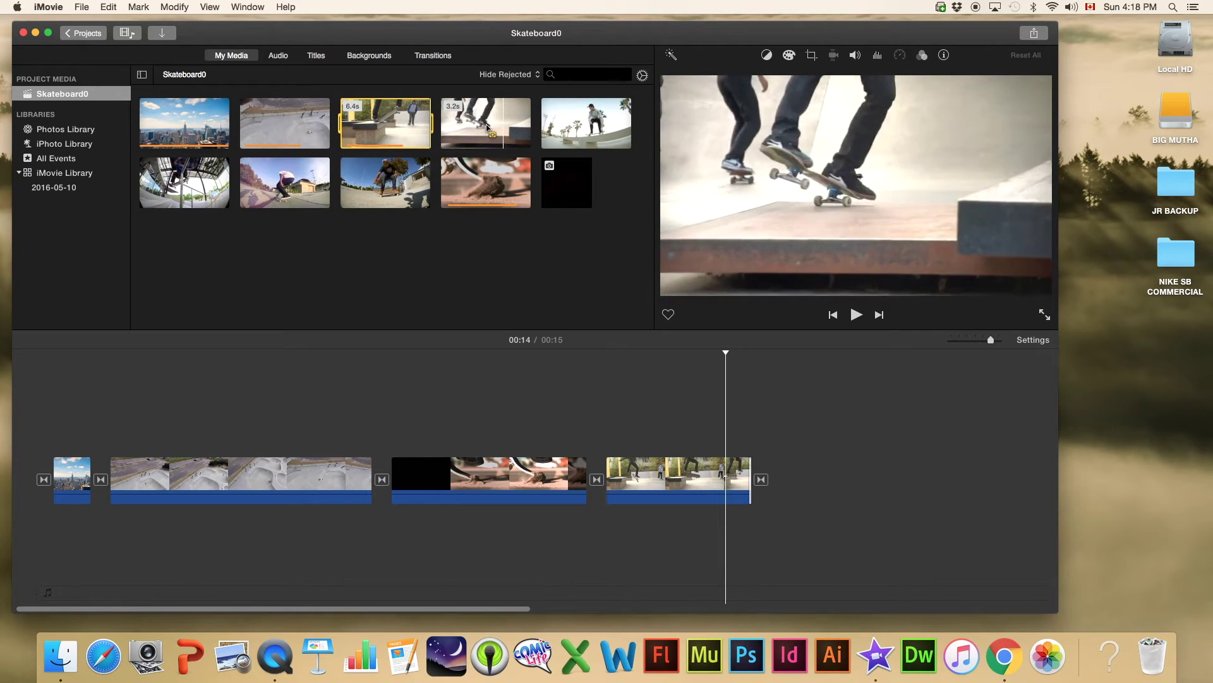
left_click_drag(442, 126, 541, 130)
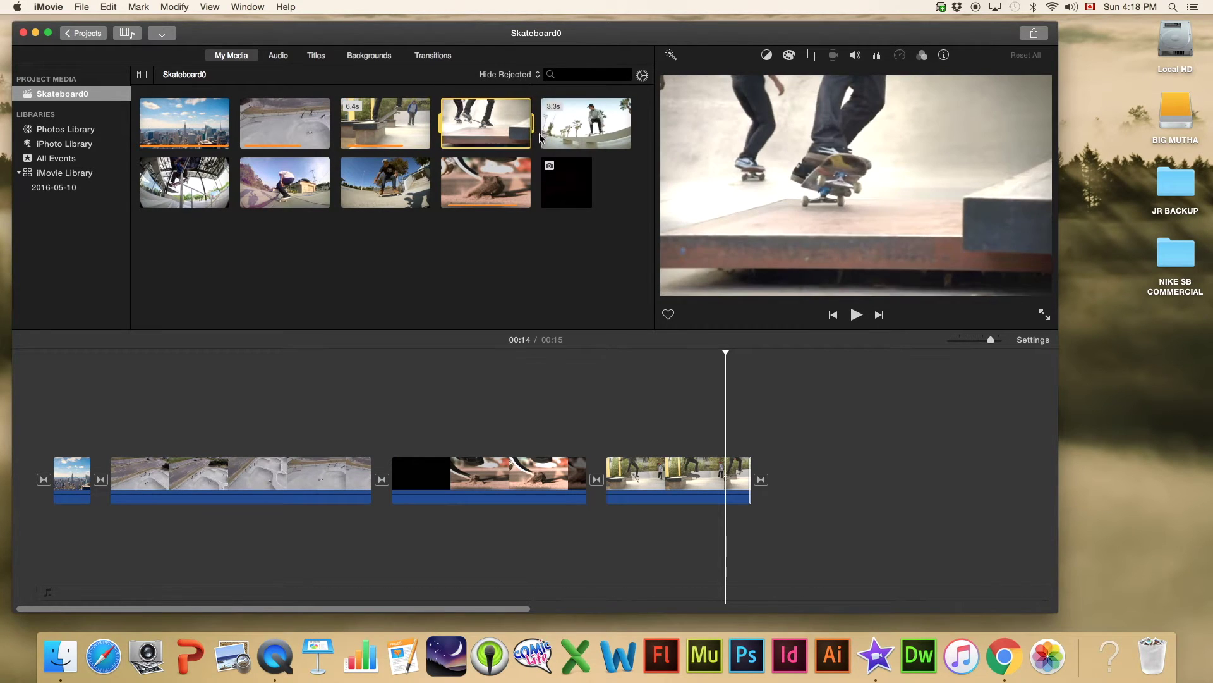
left_click(523, 140)
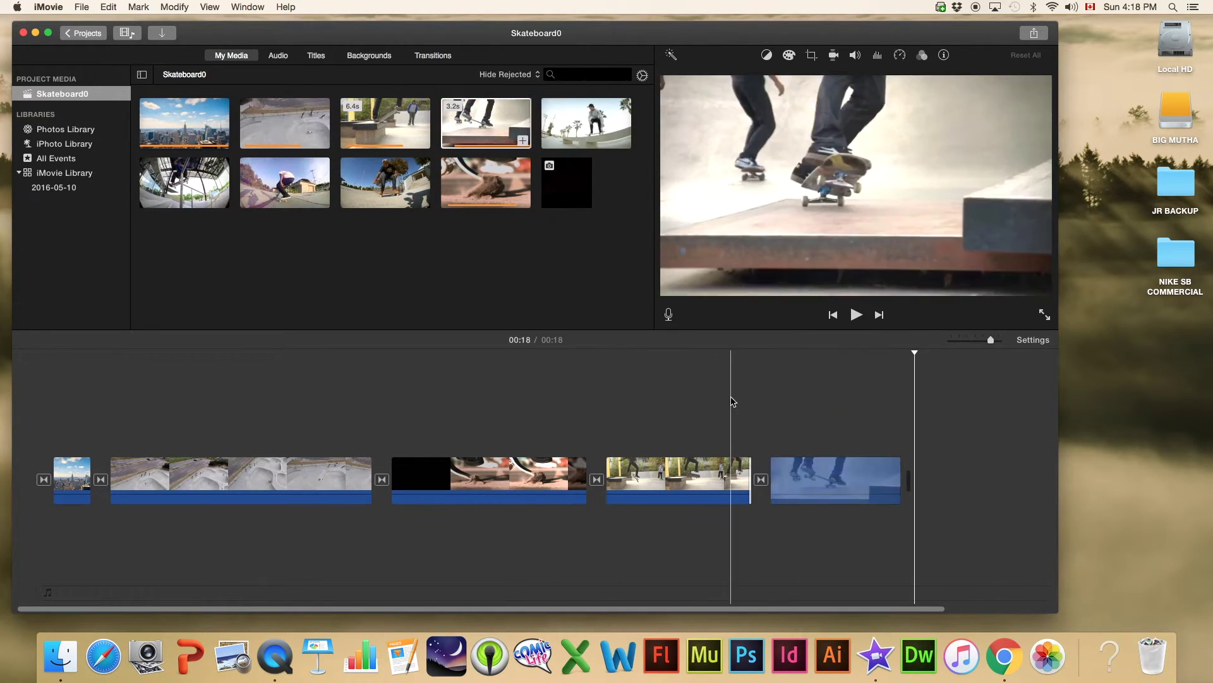
- Apply the Sci-Fi clip filter to the clip of the two skateboarders' legs at the end of the timeline
left_click(825, 476)
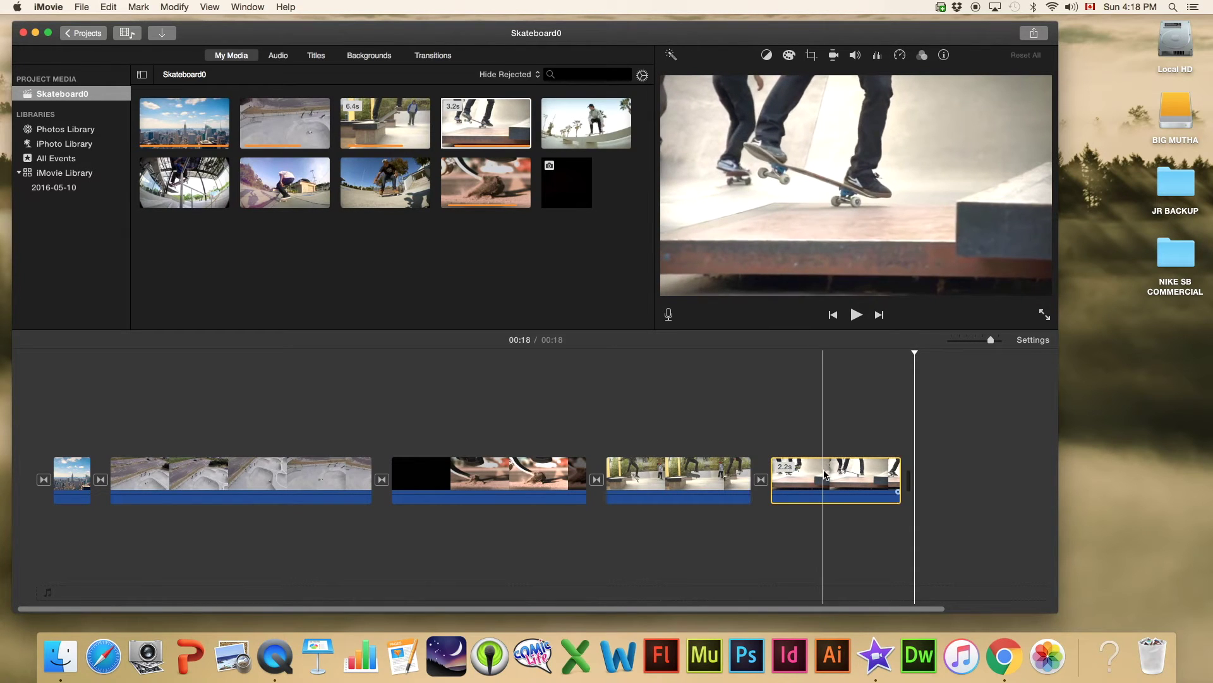
left_click(922, 55)
left_click(748, 79)
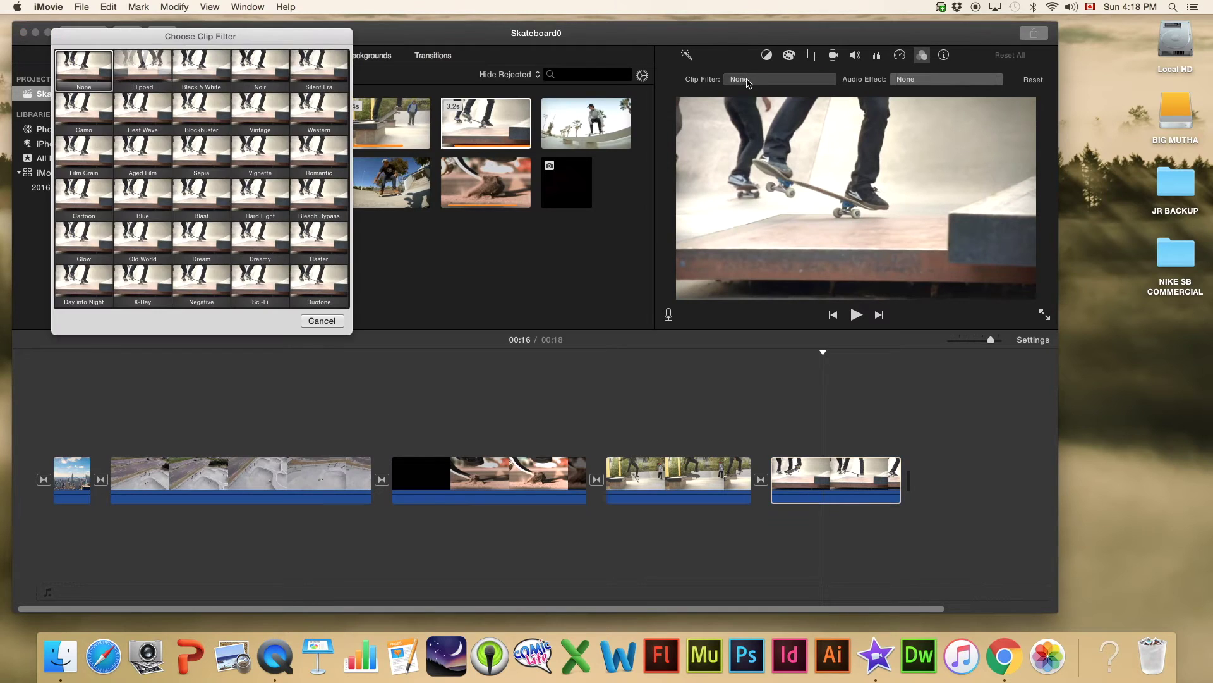
left_click(264, 282)
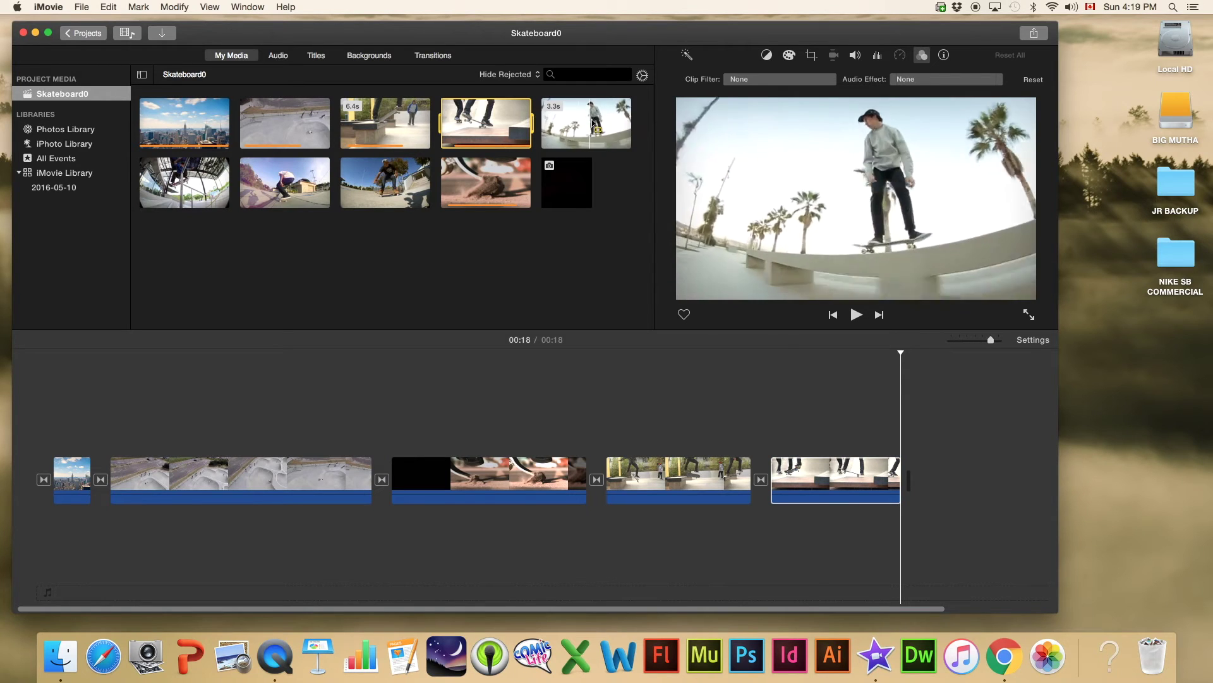
- Append the entire 3.3 s palm-tree ledge clip to the end of the timeline and play back the cut leading into it
left_click(616, 125)
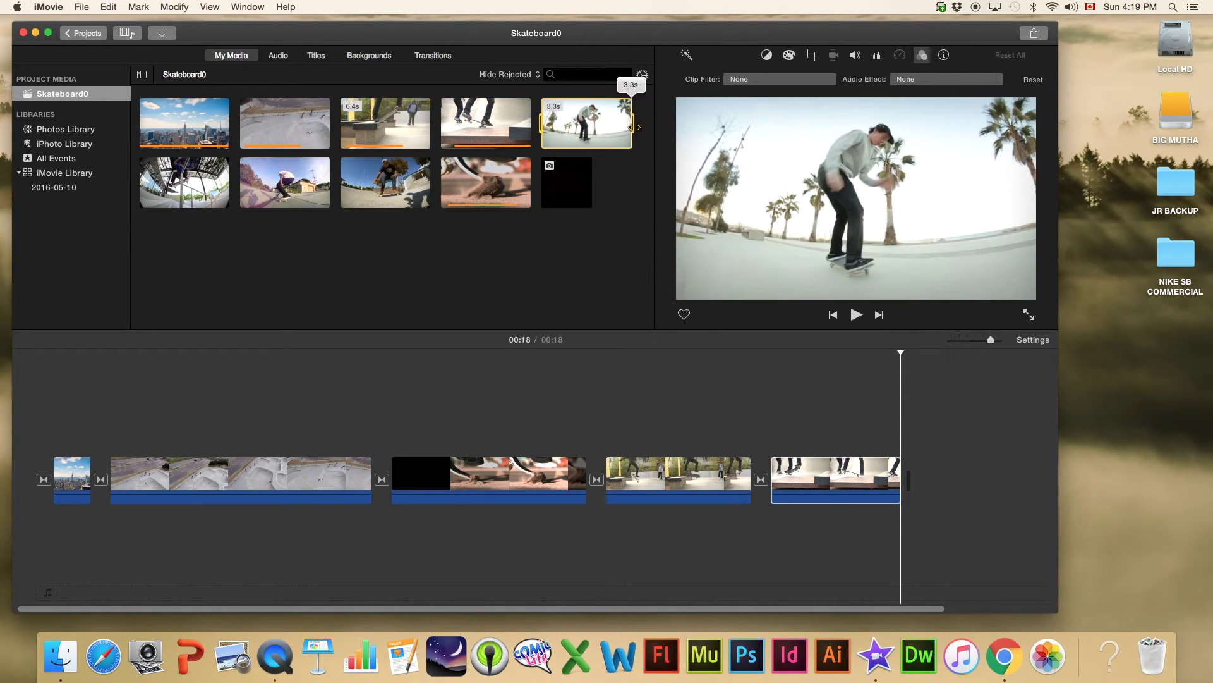
key("e")
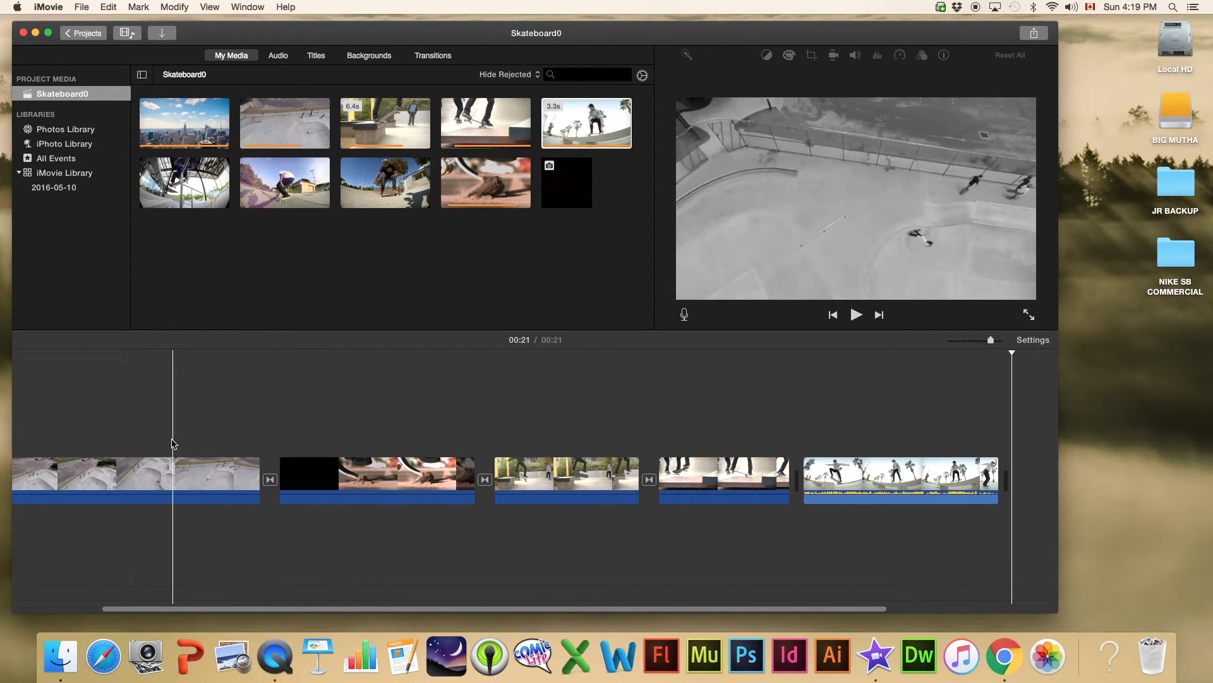
scroll(158, 481, "left", 3)
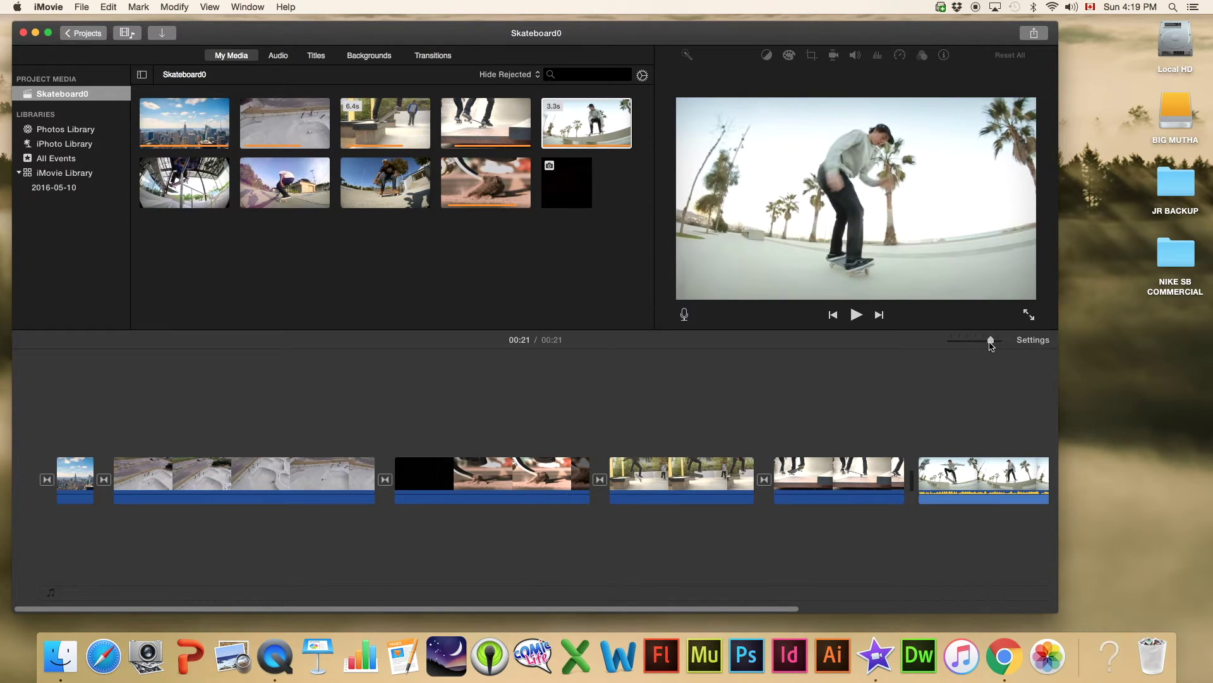
left_click_drag(988, 344, 991, 345)
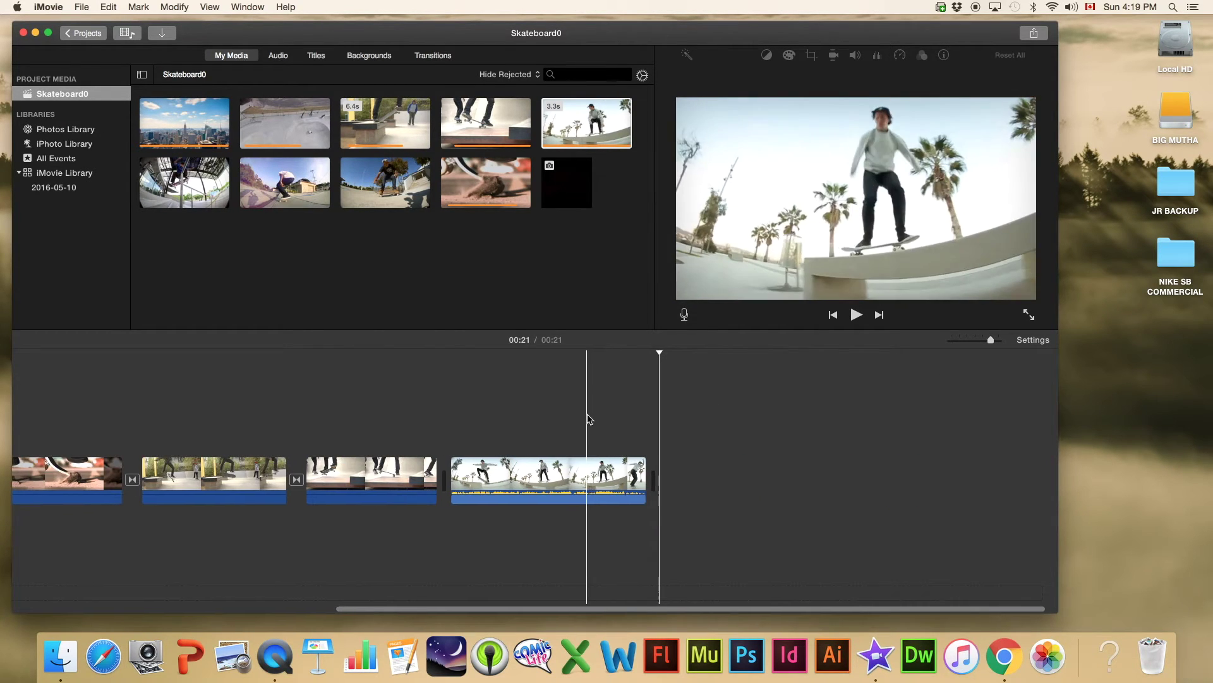
scroll(597, 412, "right", 5)
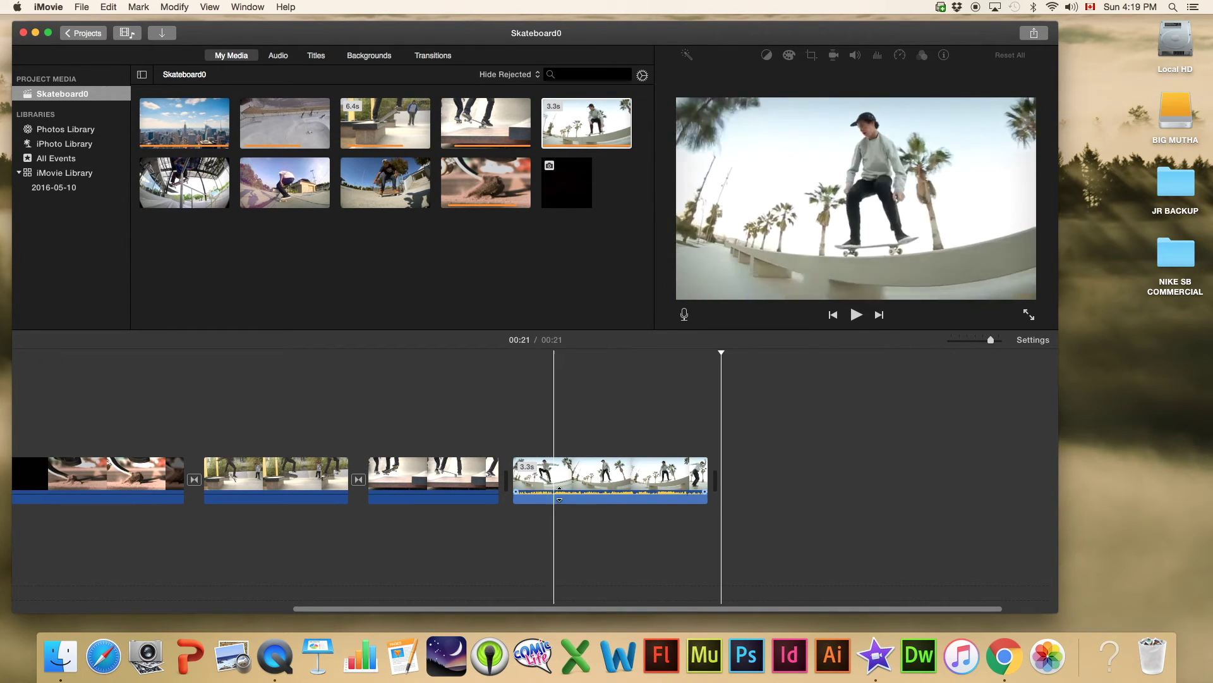
key("space")
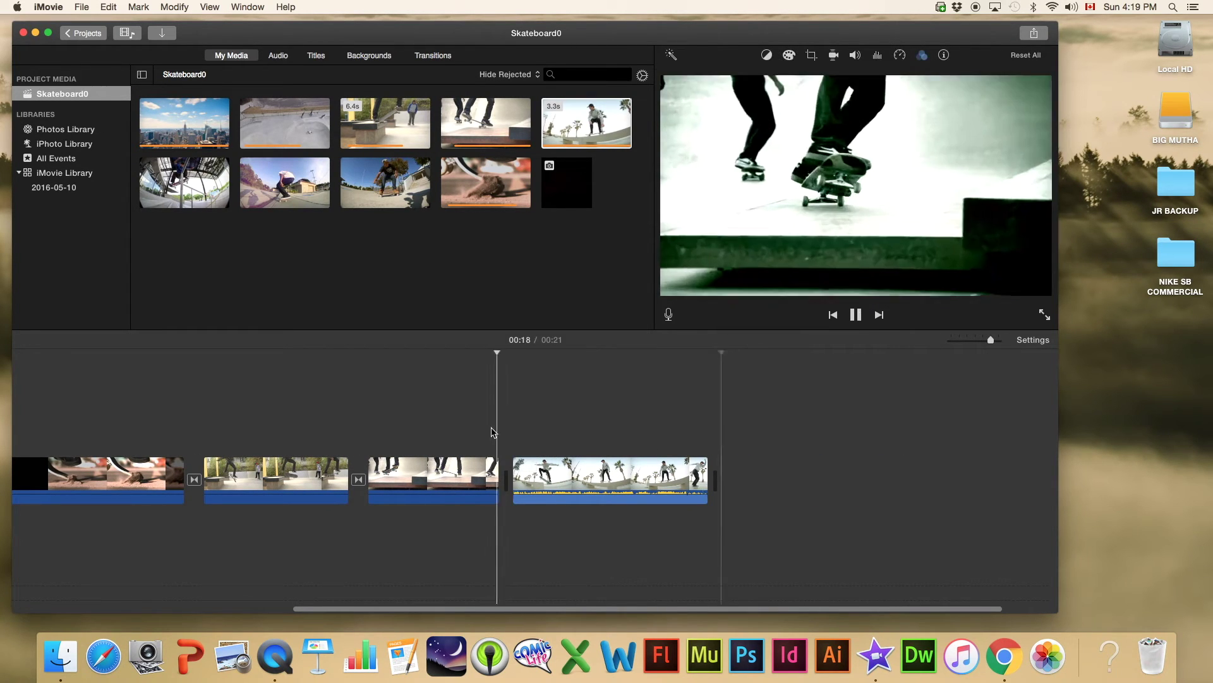
key("space")
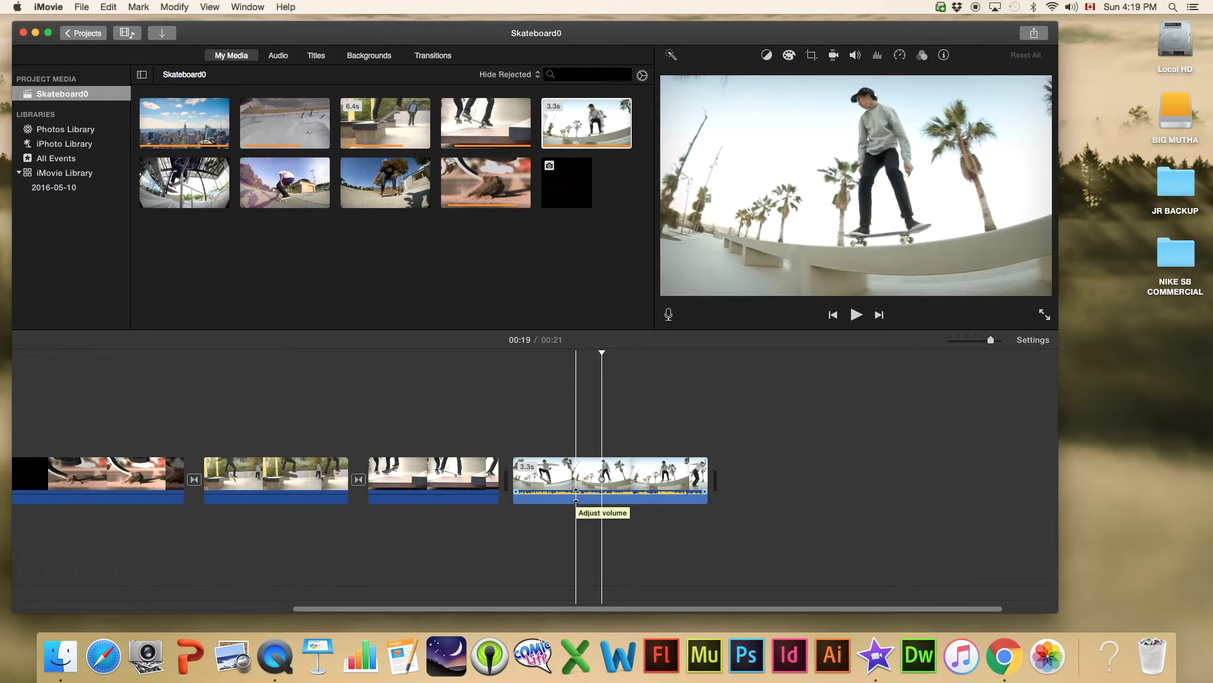
- Set the palm-tree ledge clip's volume to 0% and shorten the clip from its end
left_click_drag(576, 495, 576, 505)
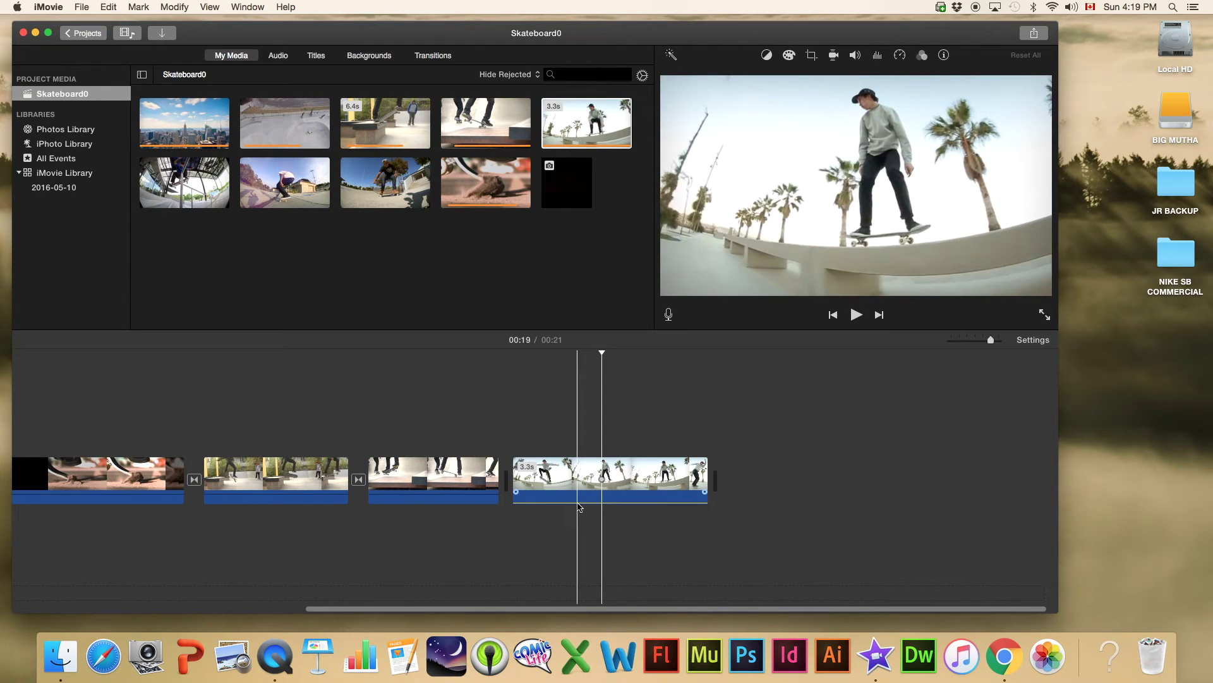
left_click_drag(577, 503, 577, 494)
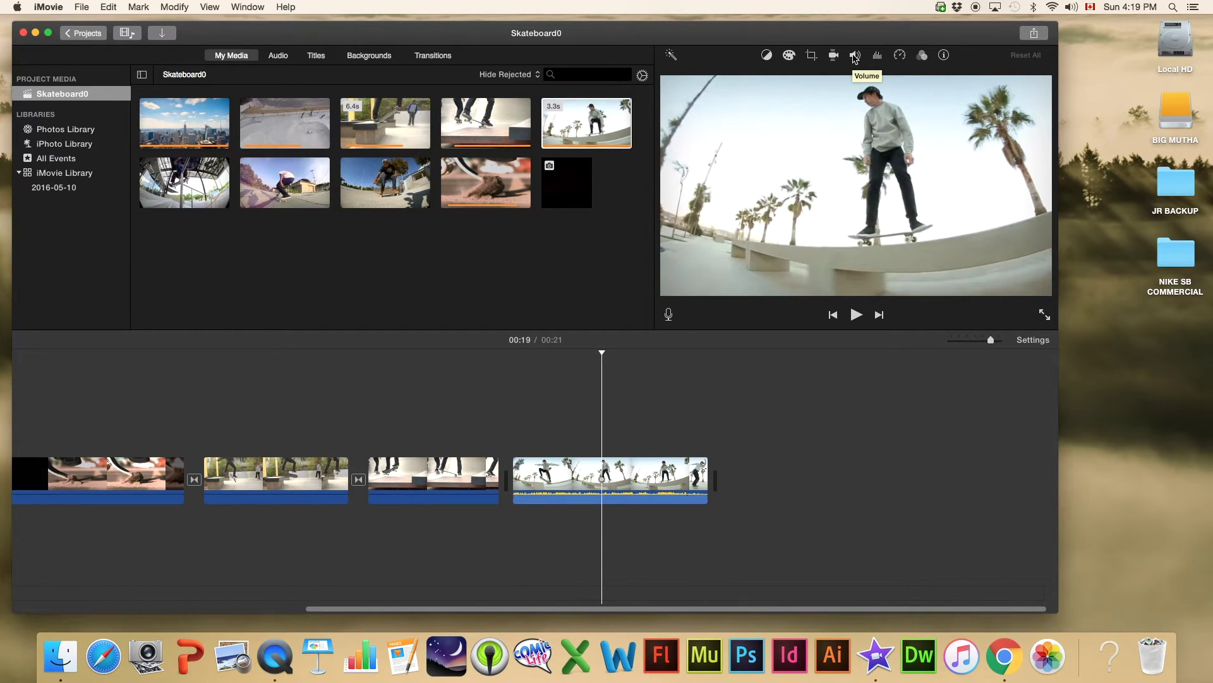
left_click(855, 56)
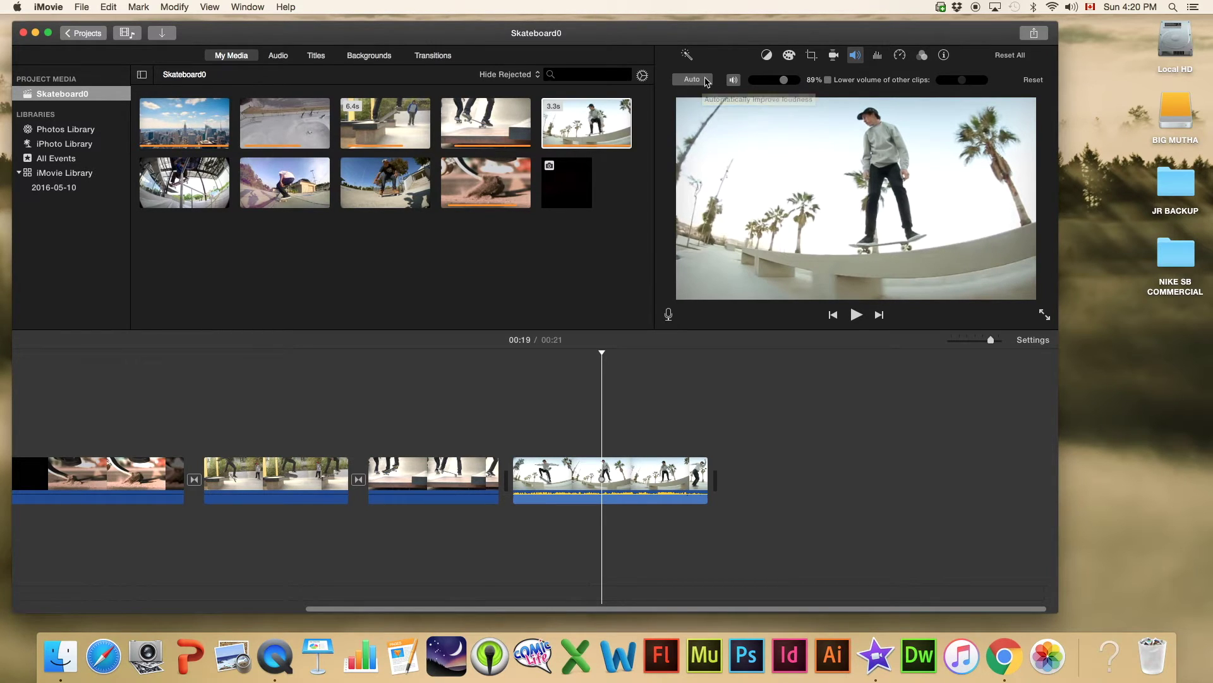
left_click(752, 80)
mouse_move(758, 84)
left_mouse_down()
mouse_move(807, 89)
mouse_move(733, 85)
mouse_move(784, 85)
mouse_move(745, 91)
left_mouse_up()
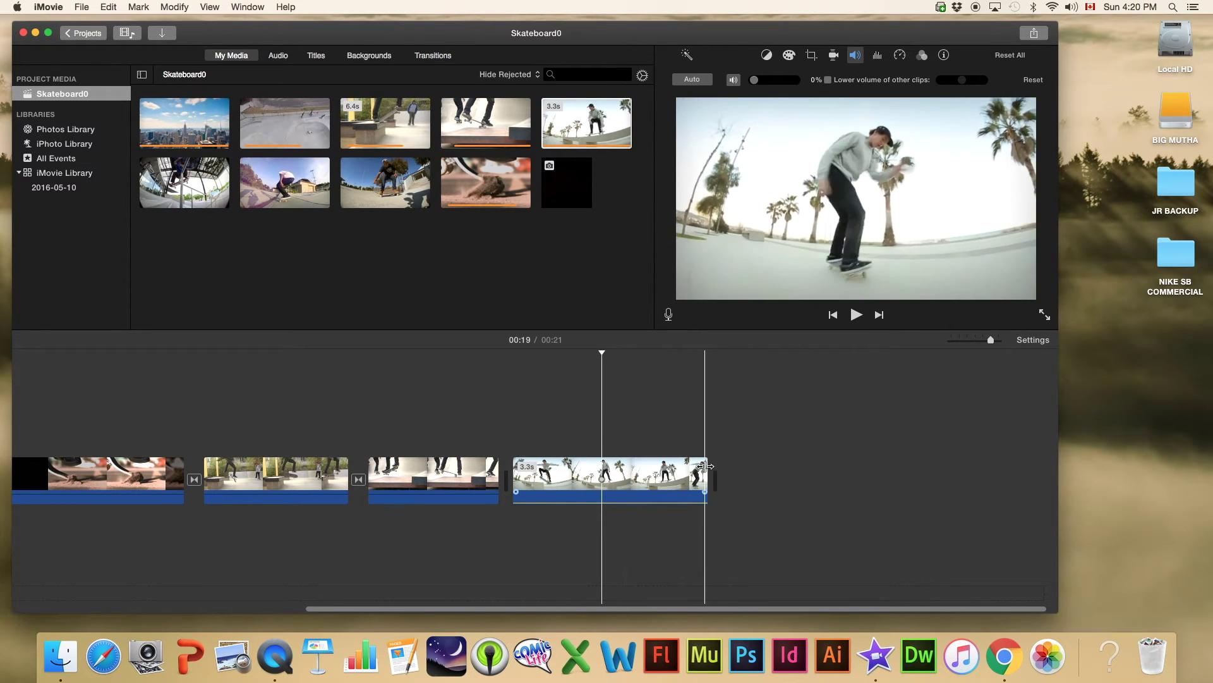
left_click_drag(704, 466, 640, 463)
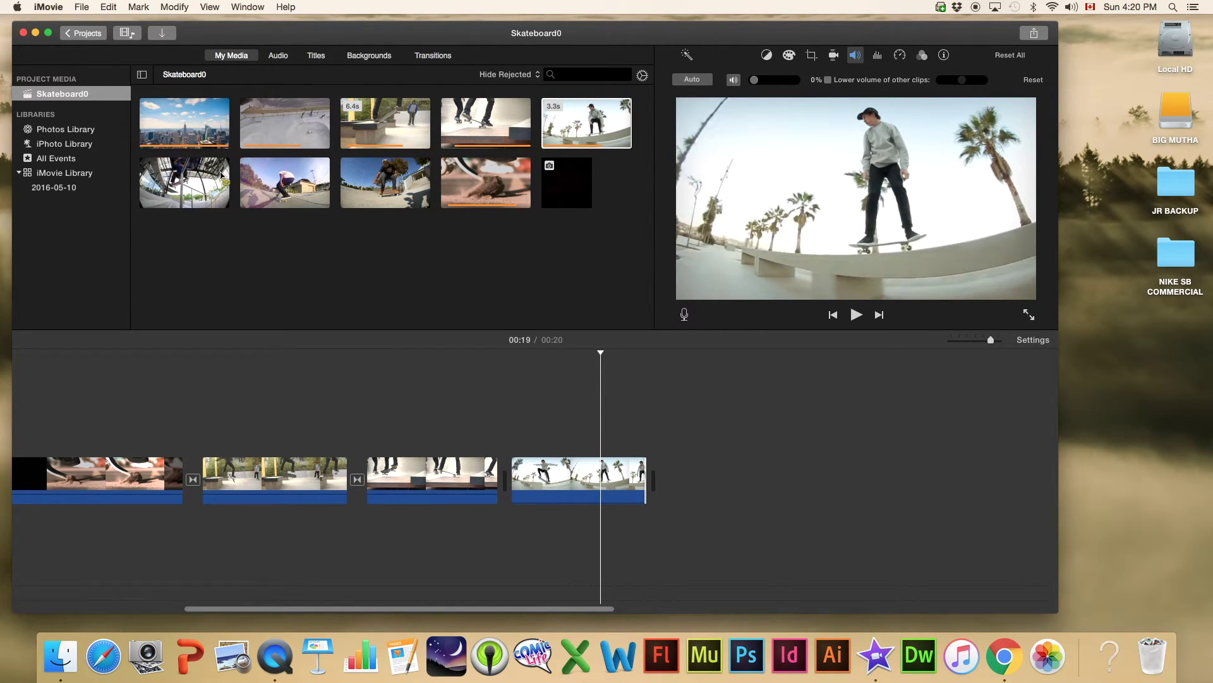
- Append the entire 1.5 s fisheye clip of the skateboarder on the covered stairs to the end of the timeline
left_click(194, 175)
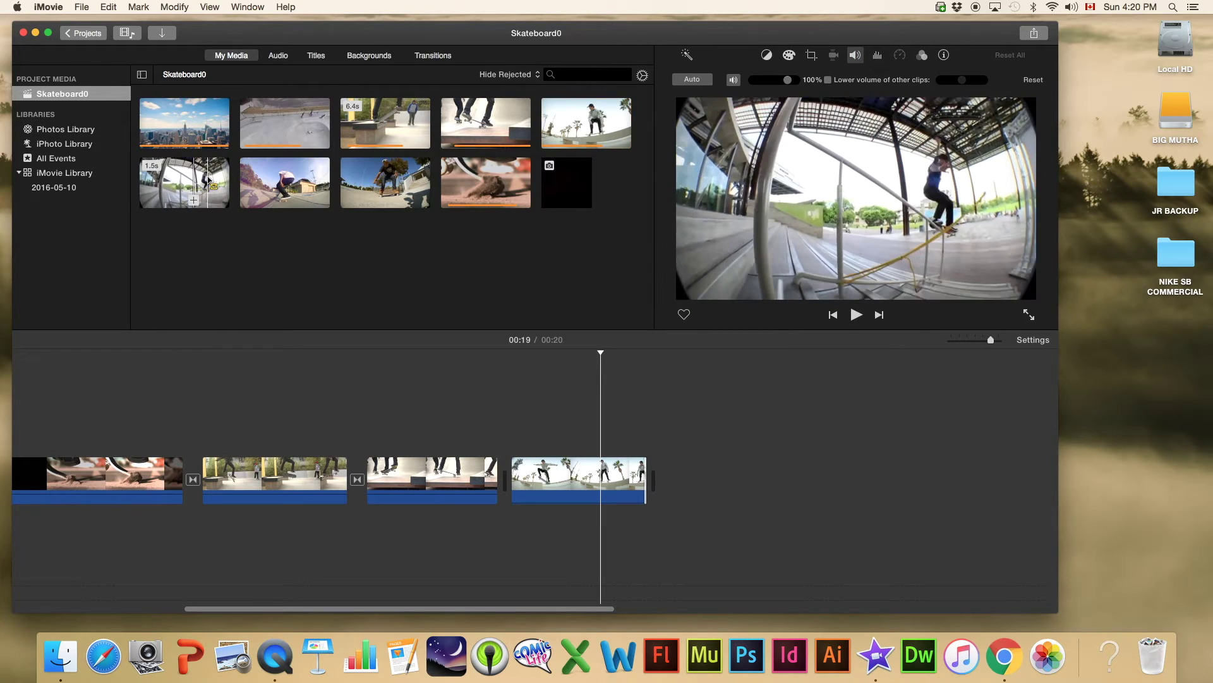
left_click_drag(229, 179, 133, 173)
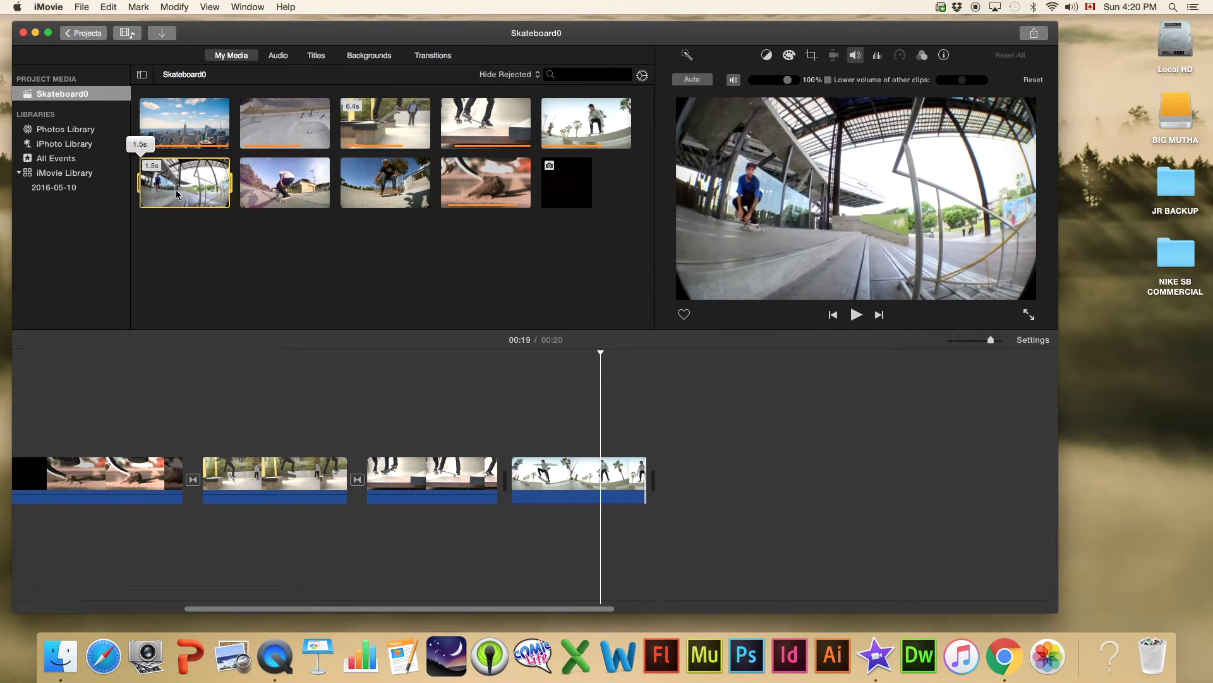
left_click(222, 200)
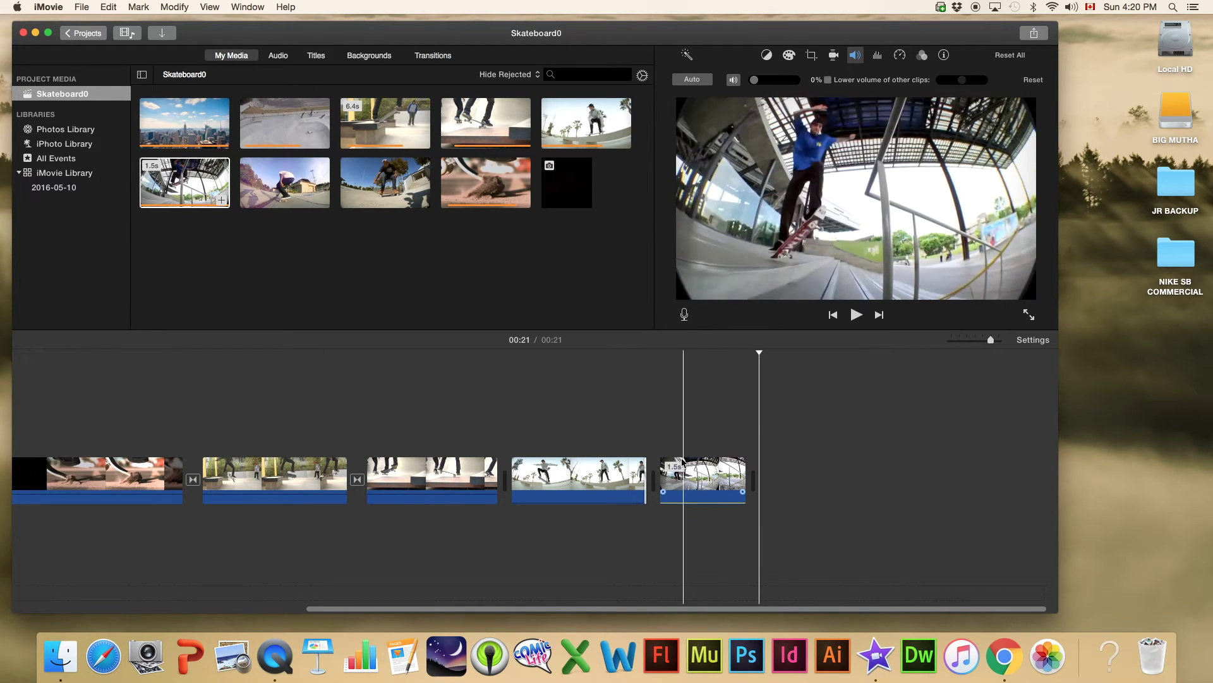
- Trim the covered stairs clip slightly at both its start and its end
left_click_drag(661, 461, 676, 460)
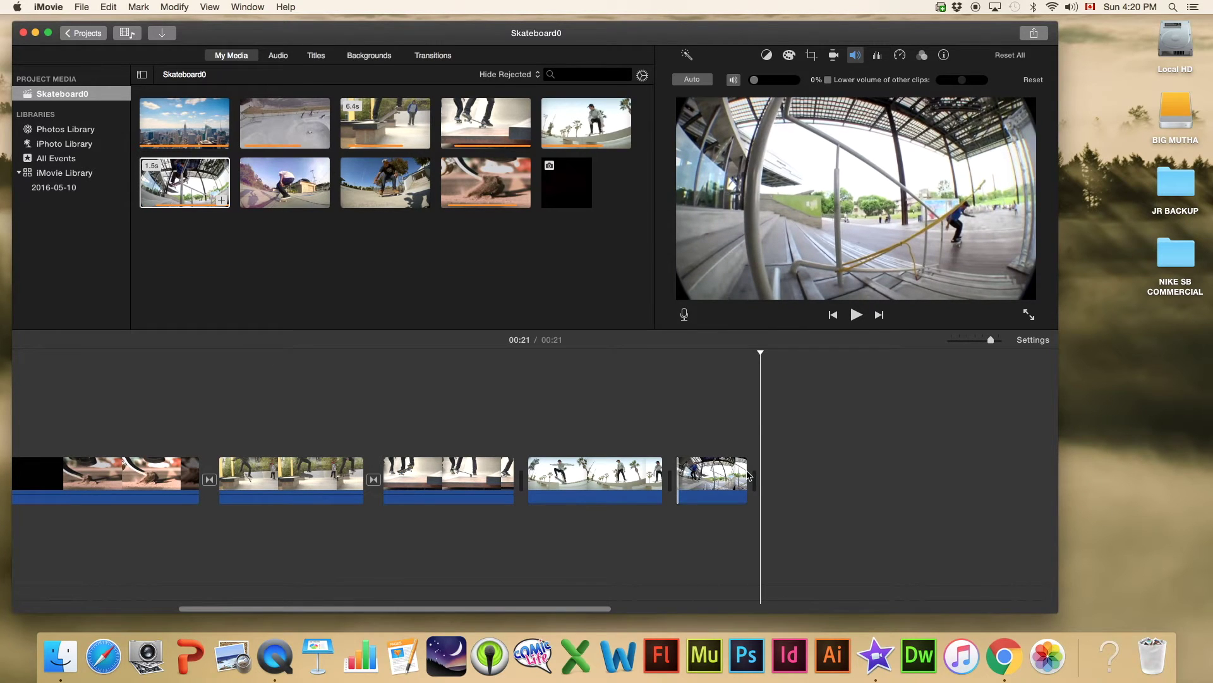
left_click(746, 473)
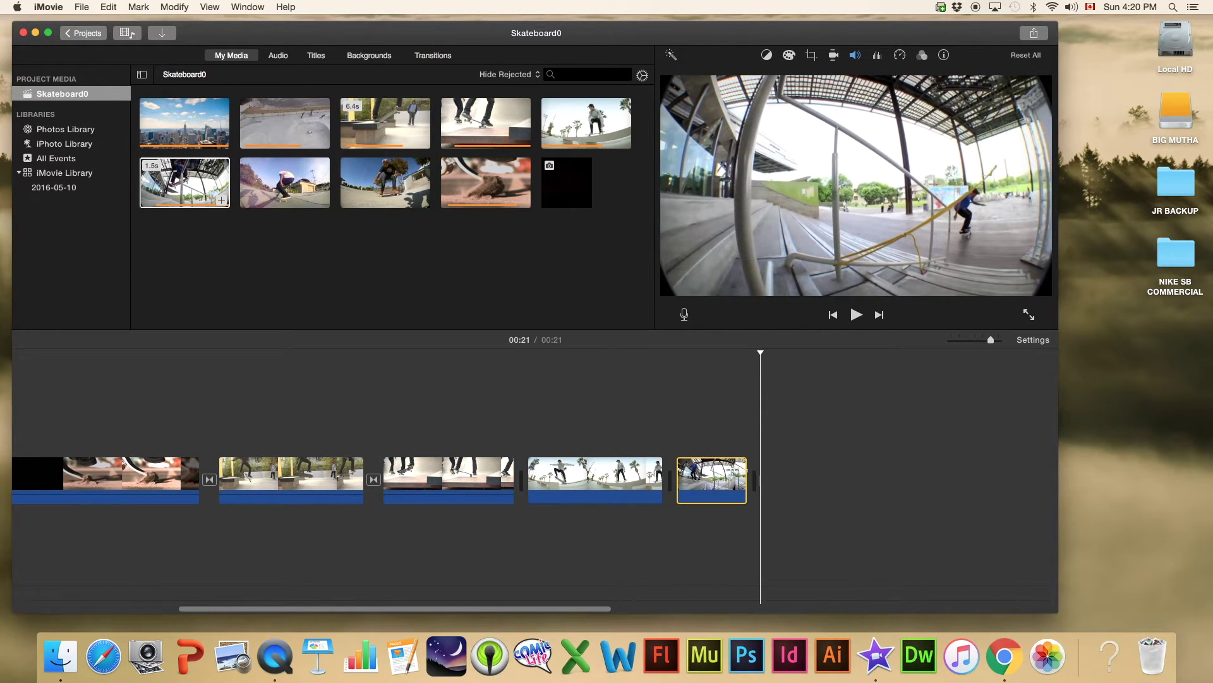
left_click_drag(749, 468, 736, 467)
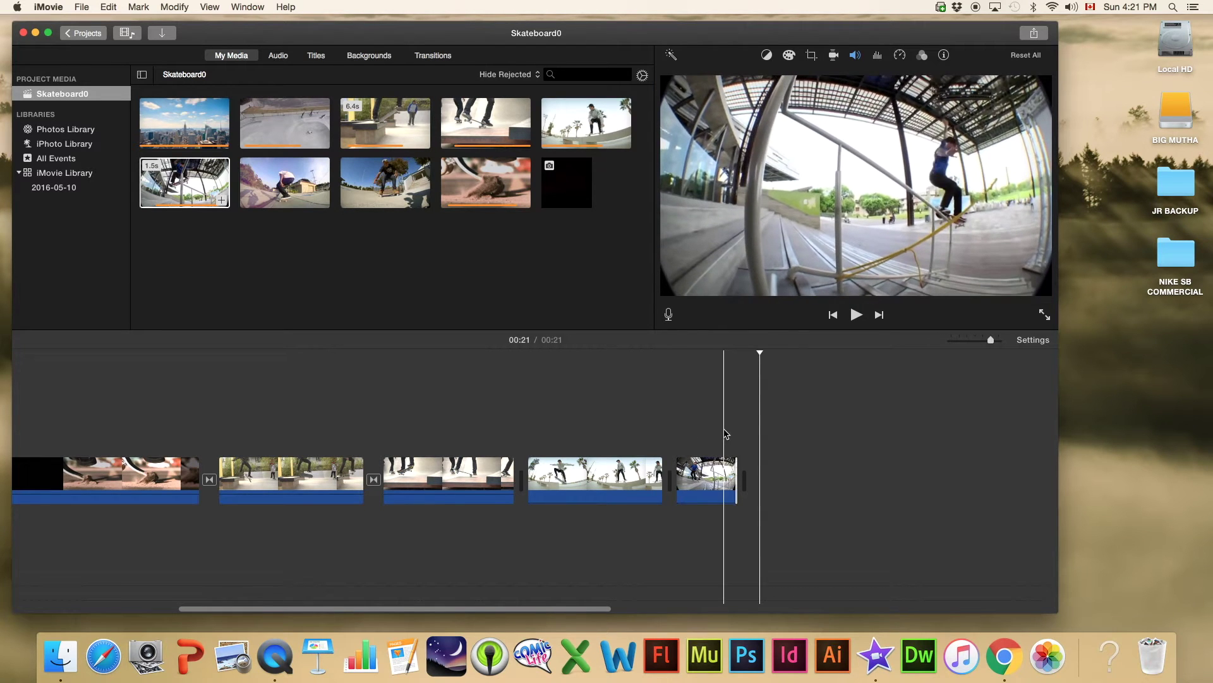
- Append the entire 3.4 s clip of the skateboarder in the white T-shirt to the end of the timeline
left_click(242, 184)
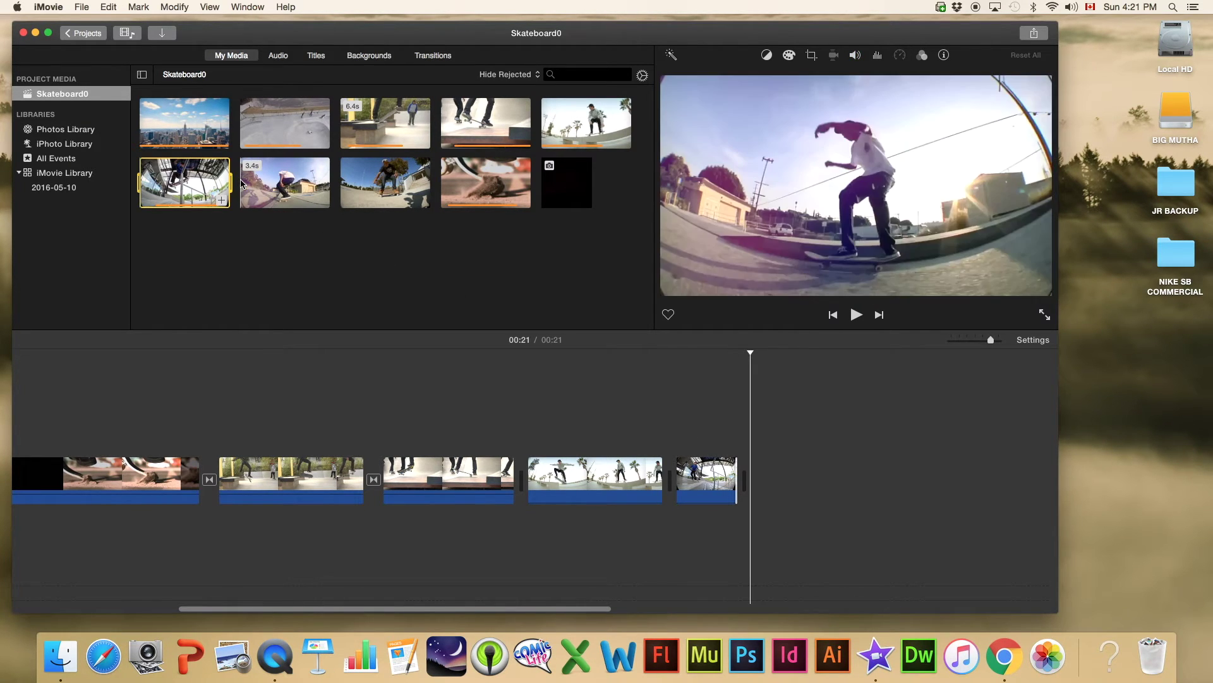
left_click(242, 184)
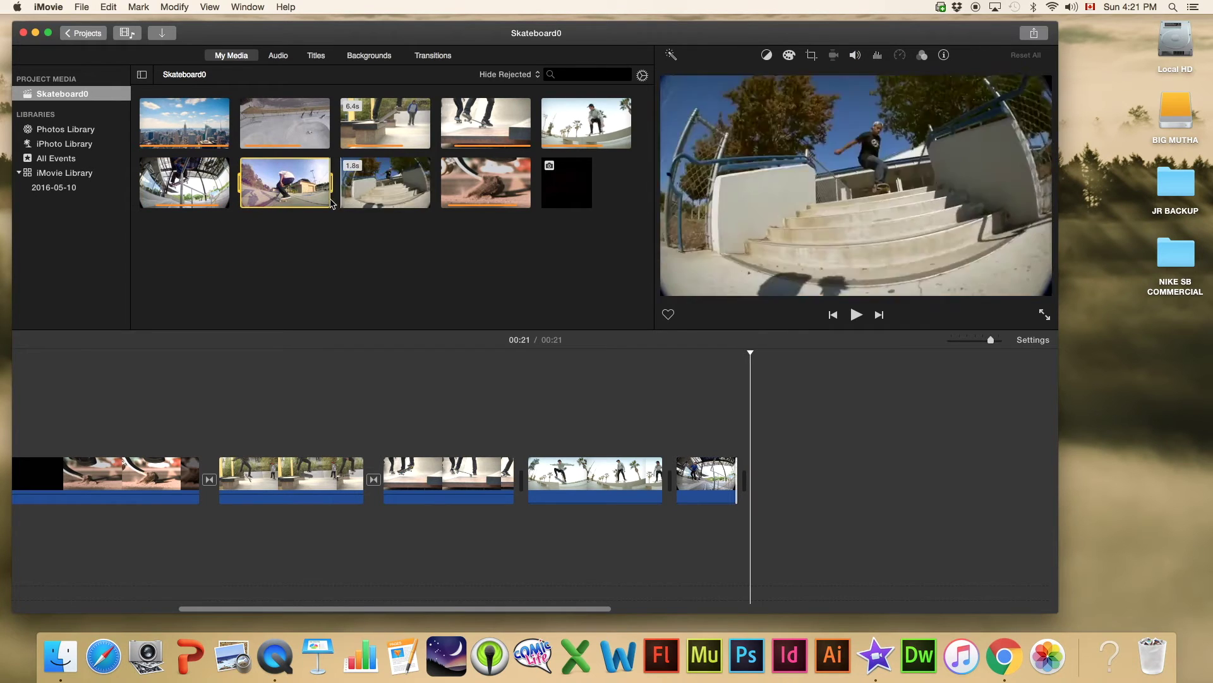
left_click_drag(285, 184, 790, 475)
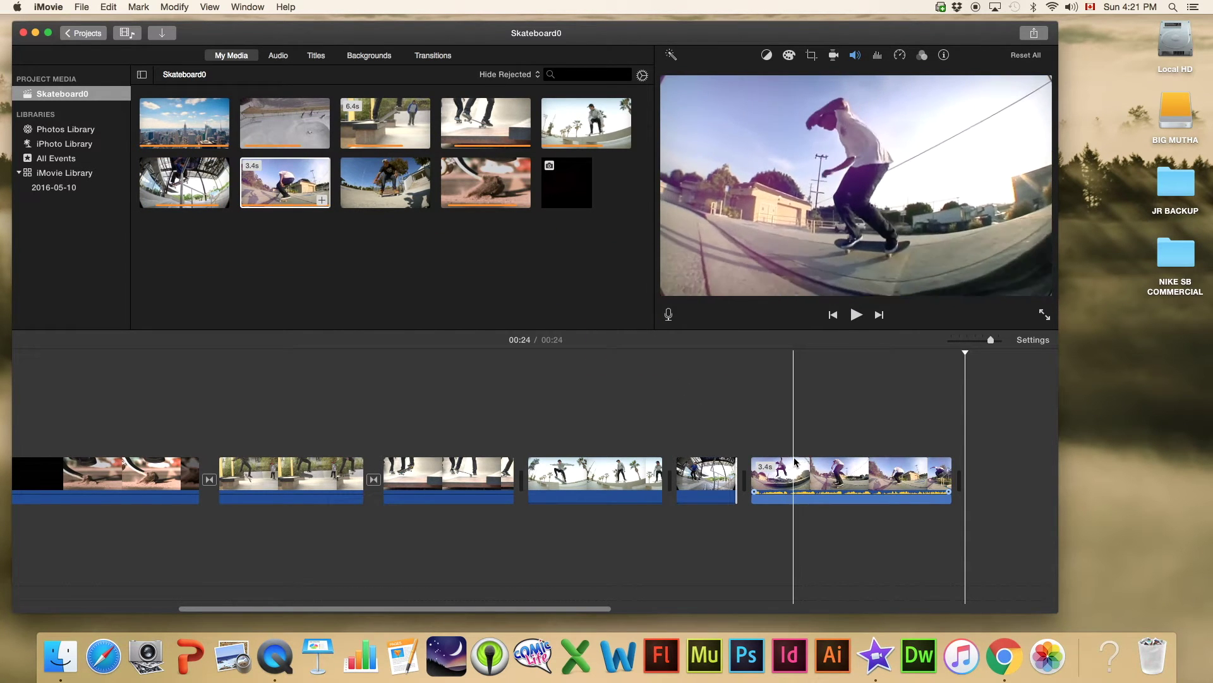
scroll(798, 450, "right", 5)
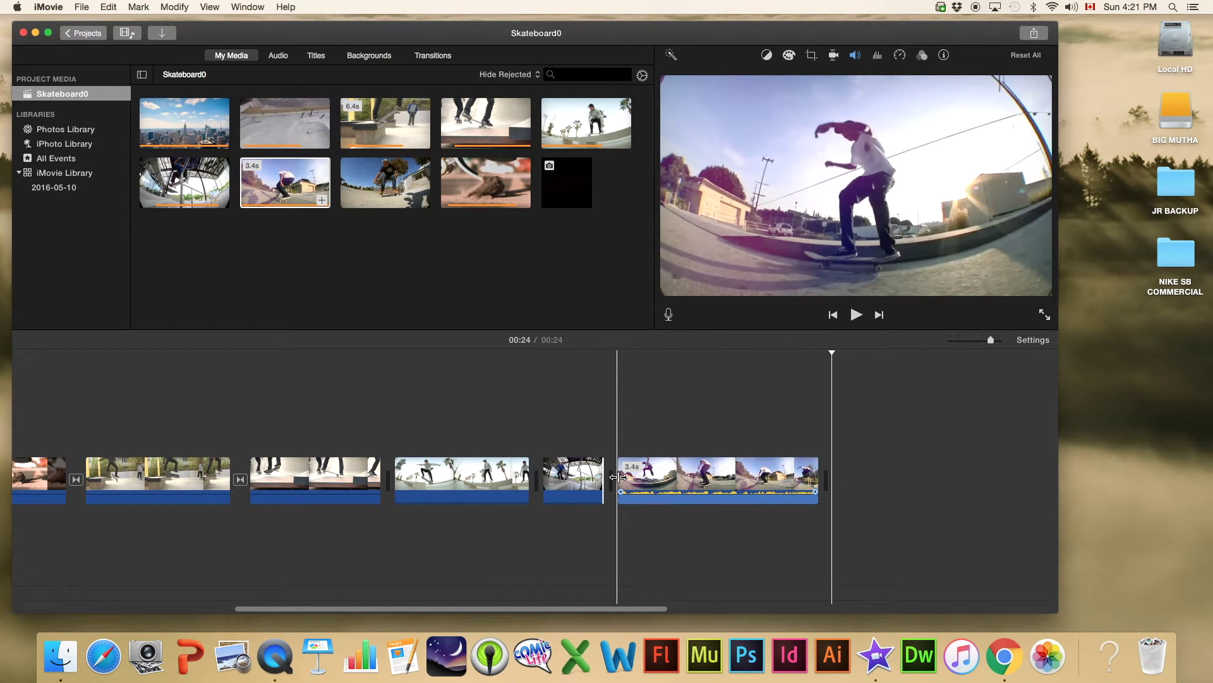
- Trim about one second from the start of the white T-shirt skateboarder clip and mute its audio
left_click_drag(616, 477, 677, 479)
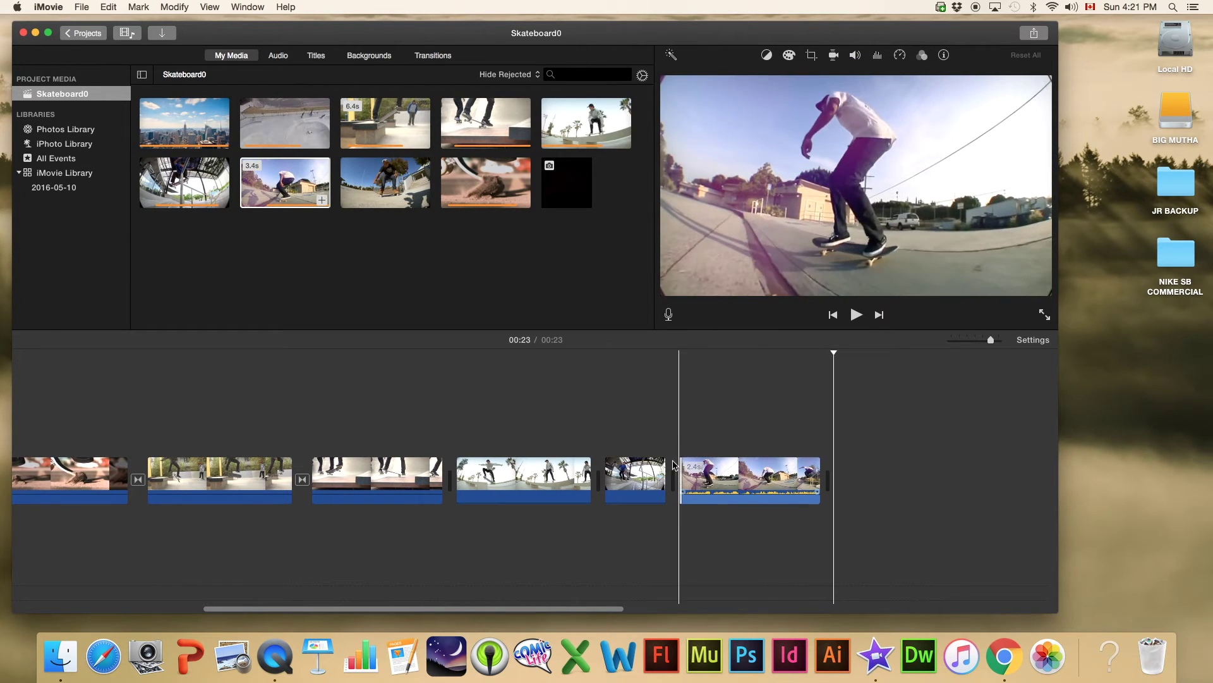
left_click_drag(733, 491, 732, 501)
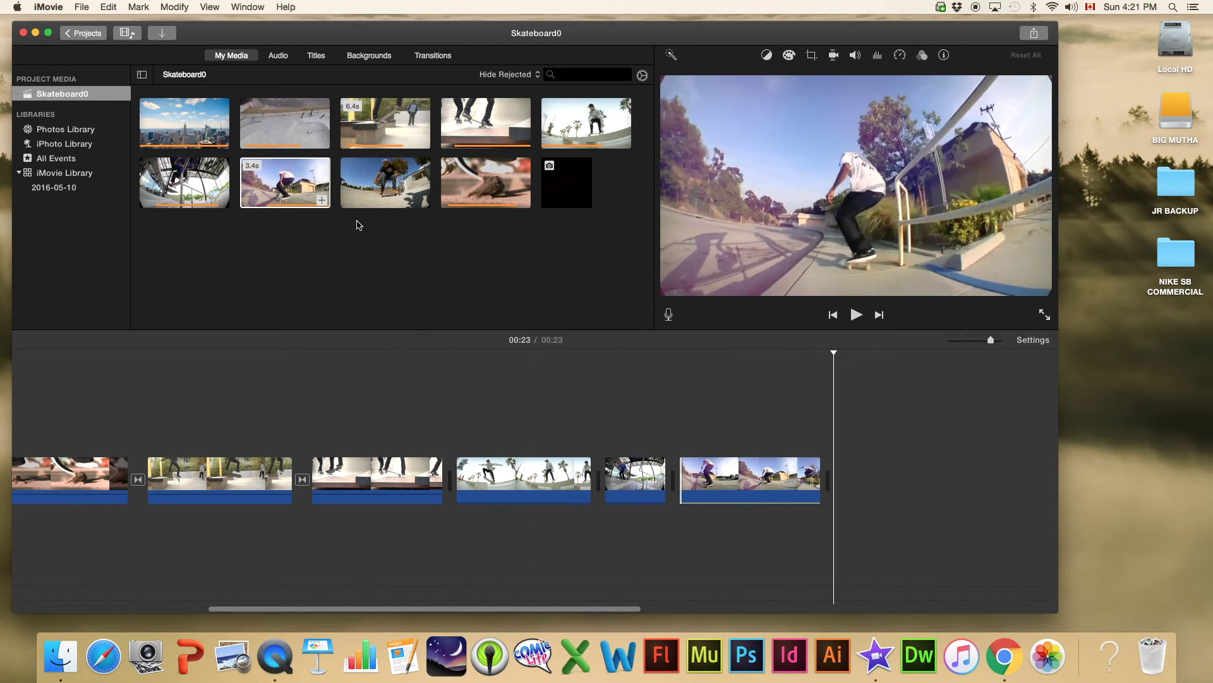
- Append the entire 1.8 s clip of the skateboarder jumping the concrete steps to the end of the timeline
left_click_drag(340, 193, 433, 206)
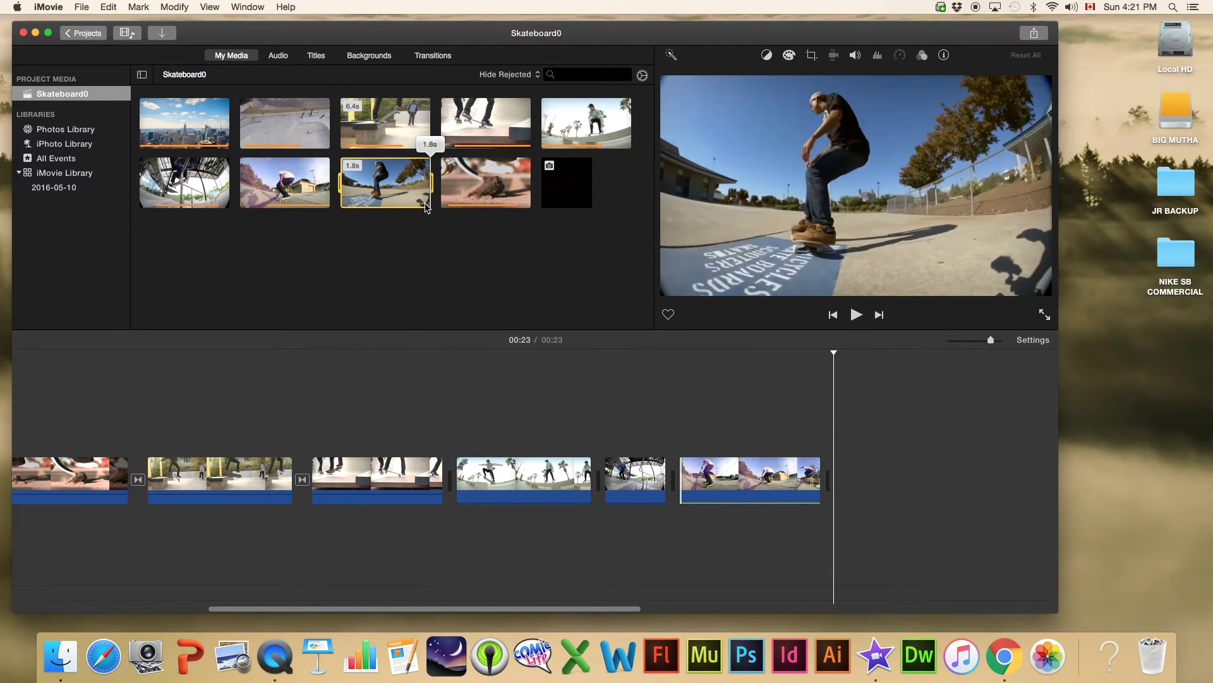
left_click(422, 201)
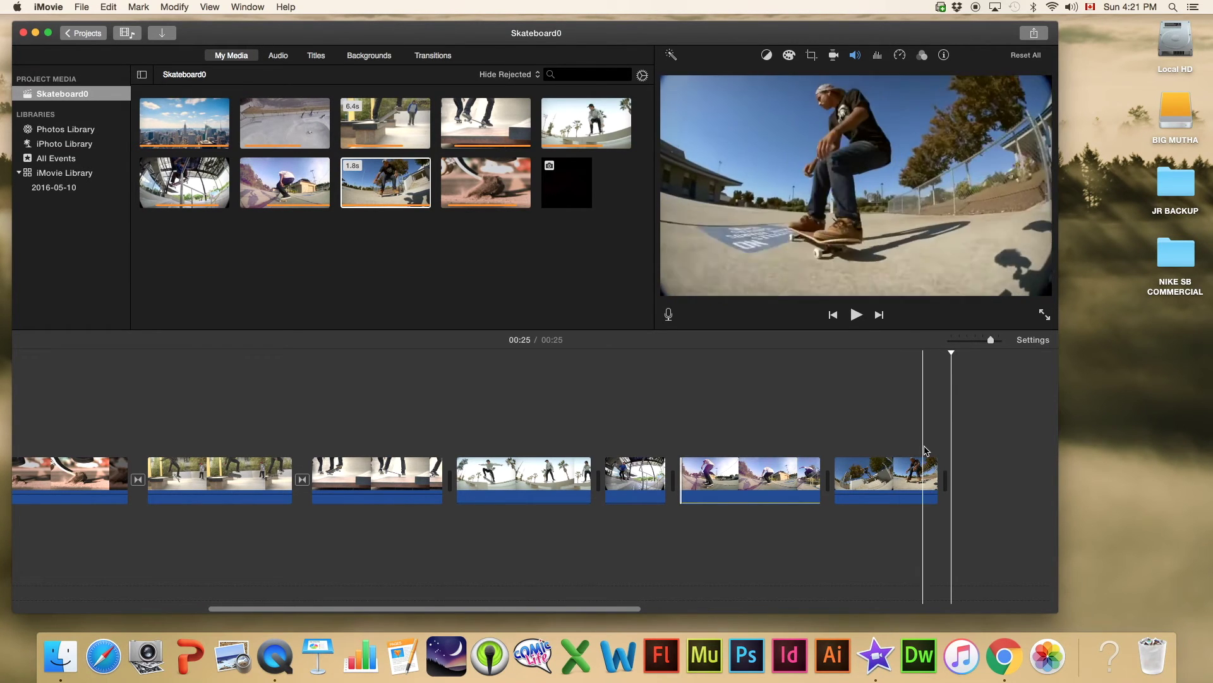
scroll(920, 439, "right", 4)
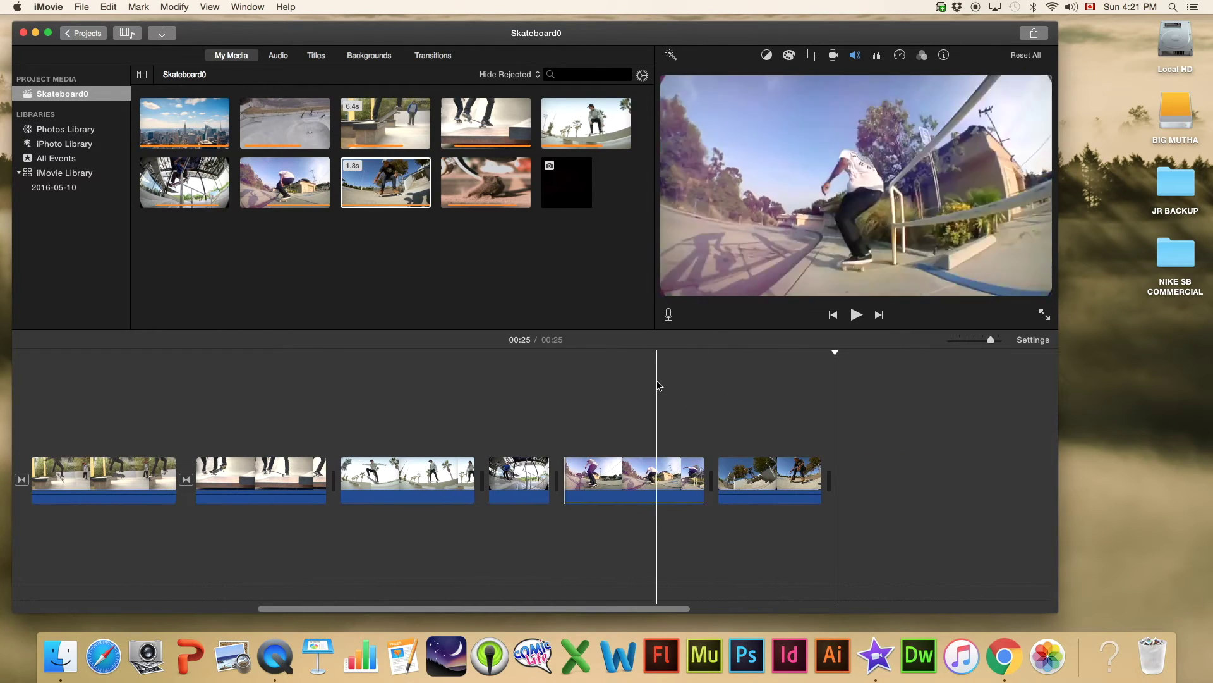
- Add a Cross Dissolve transition to the end of the final clip of the skateboarder jumping the concrete steps
left_click(433, 58)
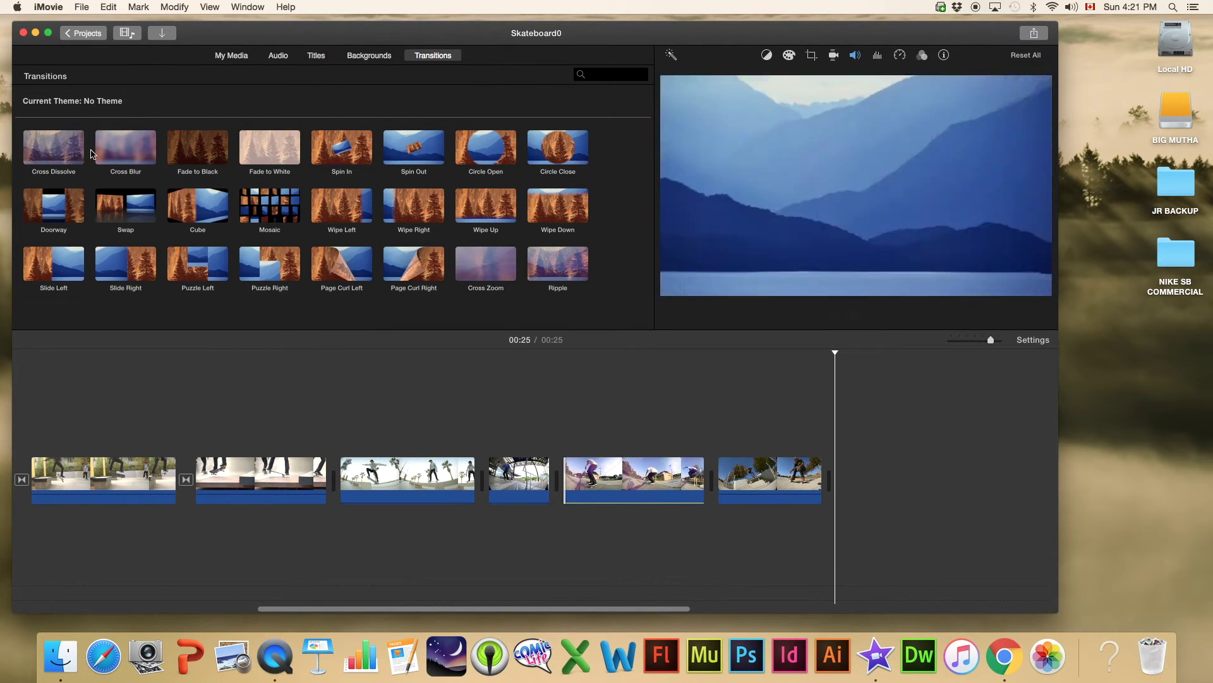
left_click_drag(59, 151, 764, 478)
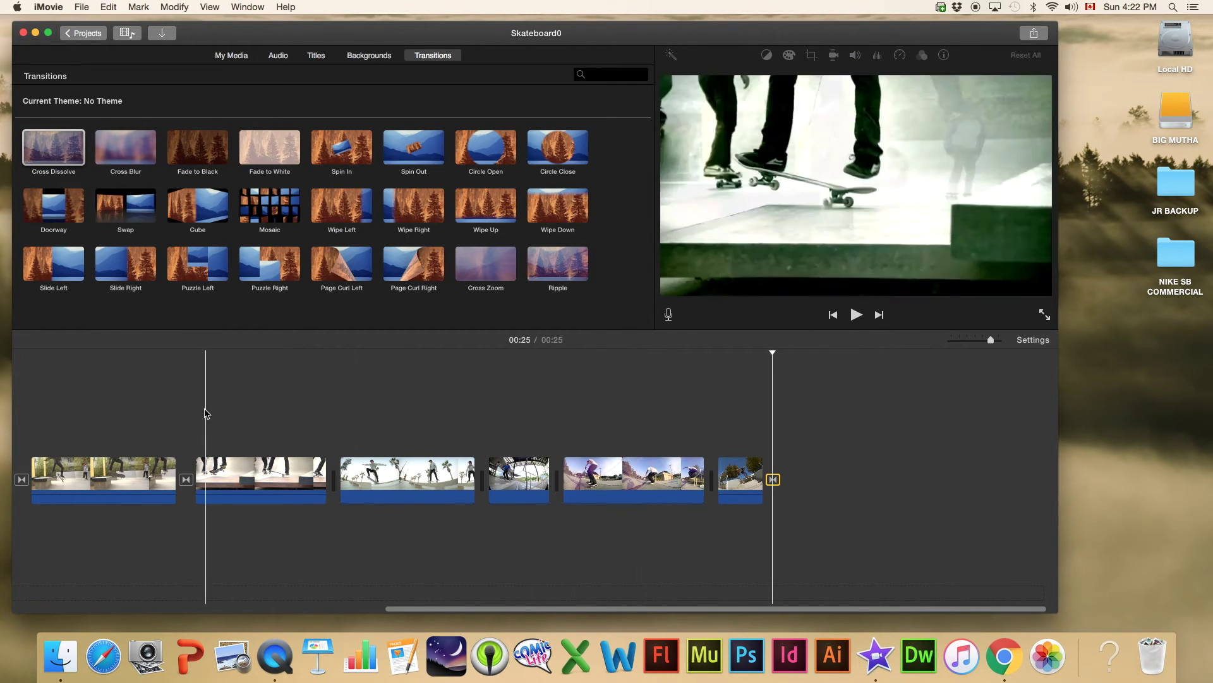
scroll(208, 414, "left", 10)
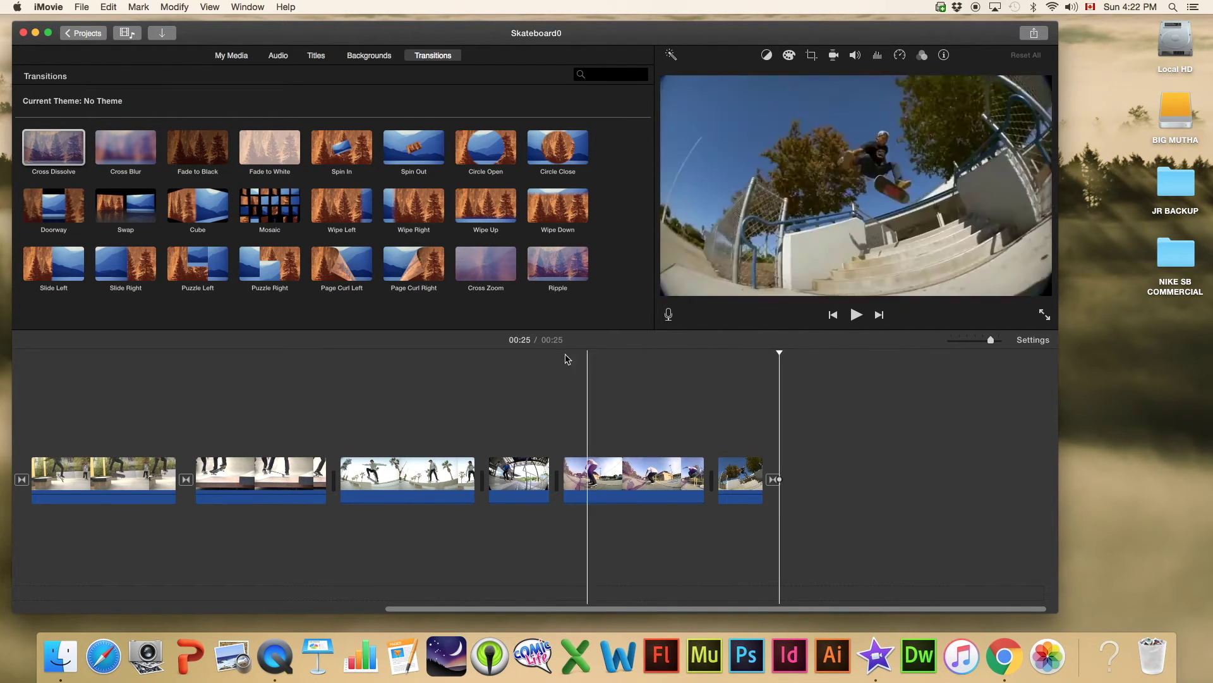
- Append the White background to the end of the timeline, after the last transition
left_click(369, 56)
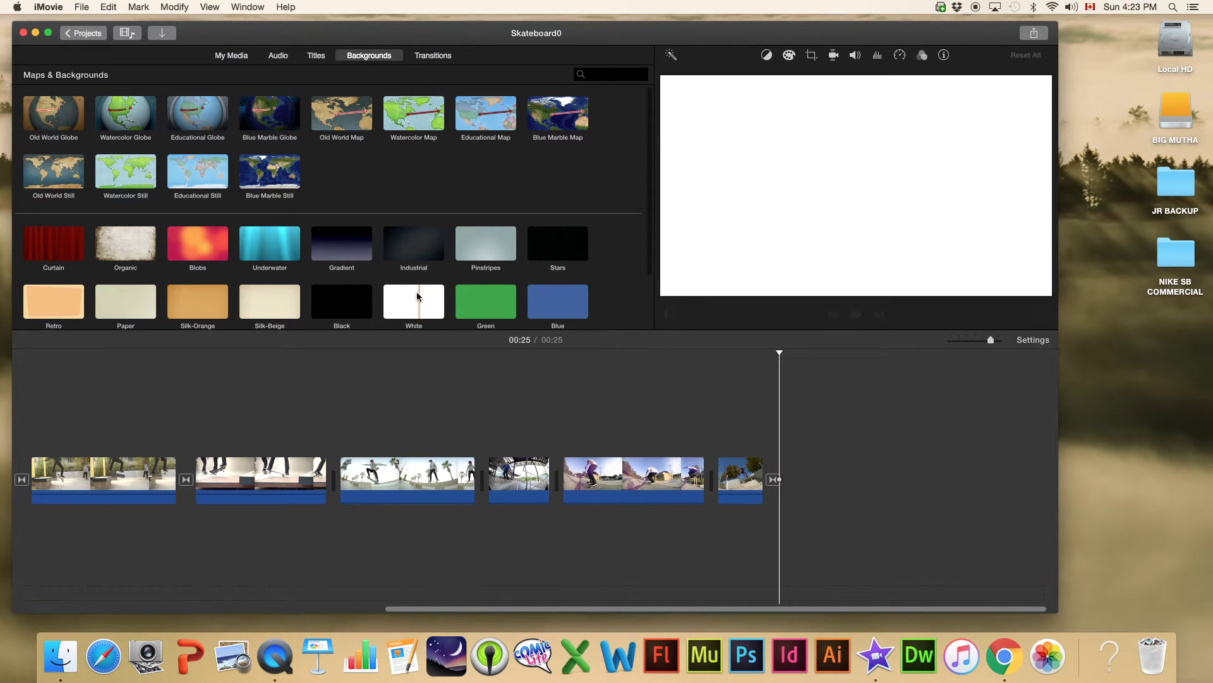
scroll(408, 280, "down", 2)
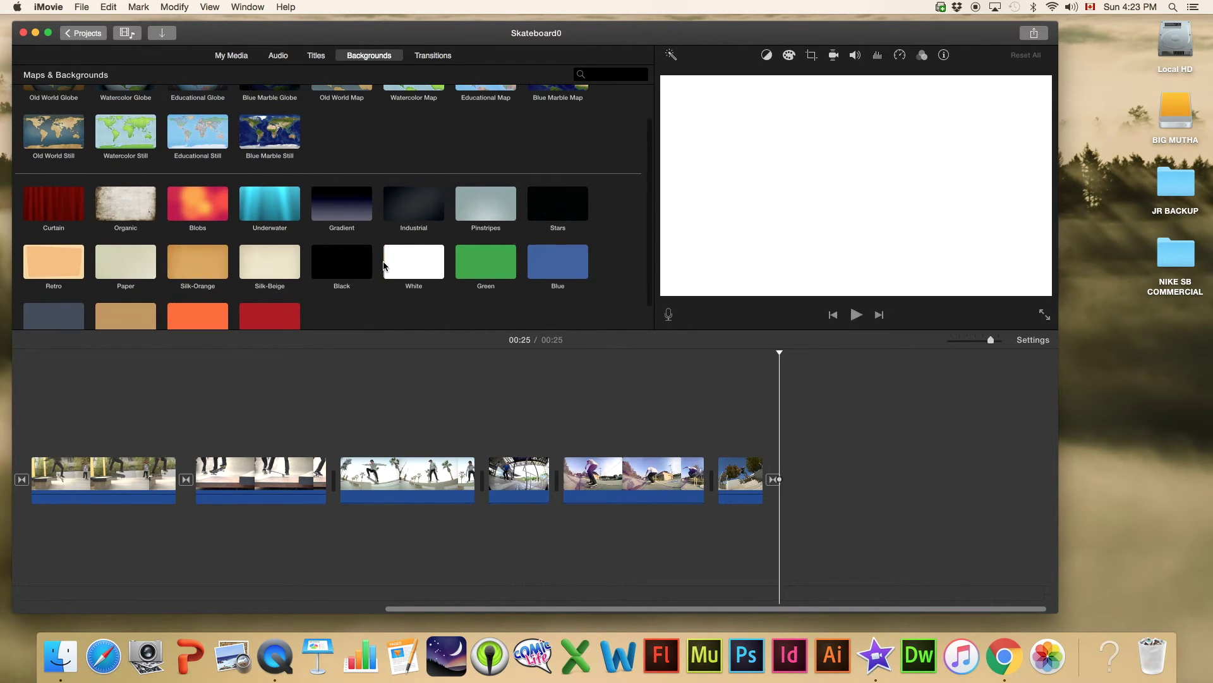
left_click_drag(406, 262, 788, 490)
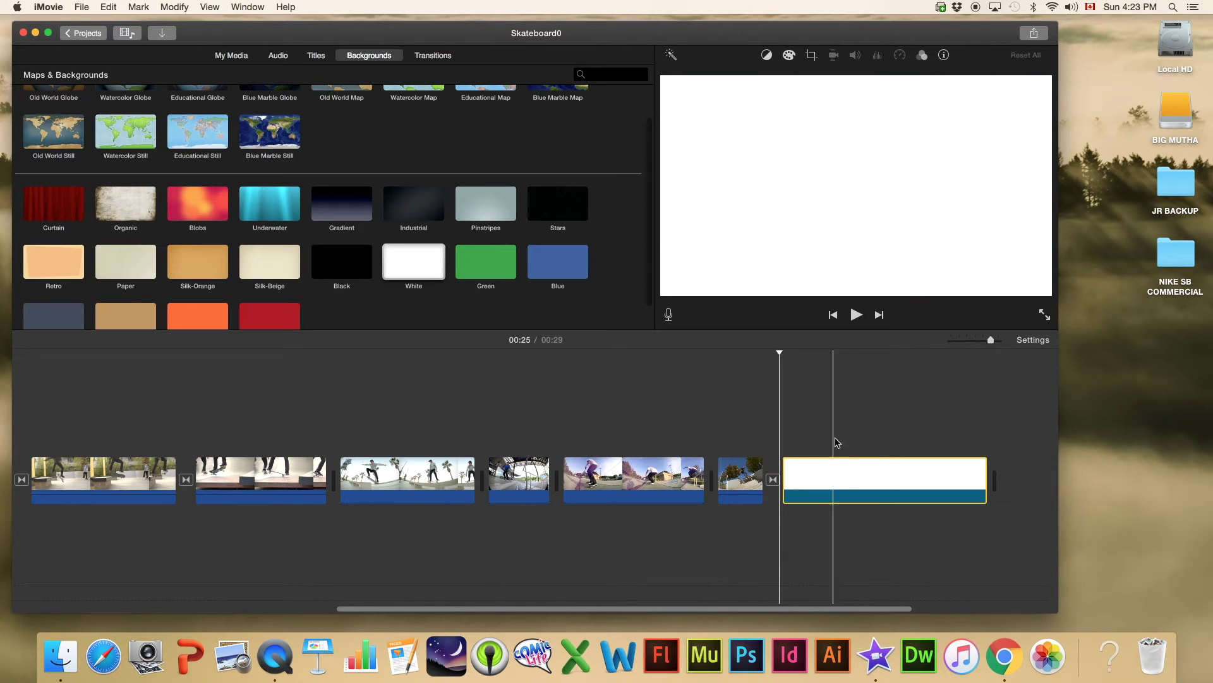
- Place an Expand title above the start of the white background clip
scroll(858, 433, "right", 3)
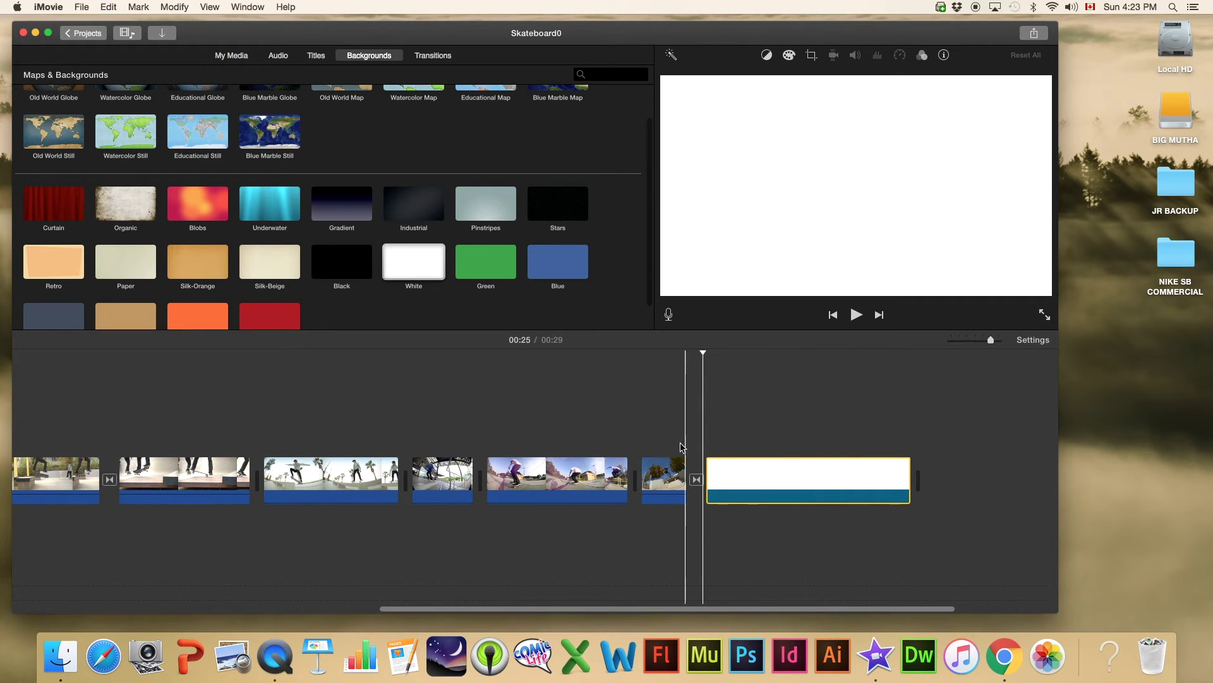
scroll(468, 418, "left", 10)
scroll(460, 419, "left", 5)
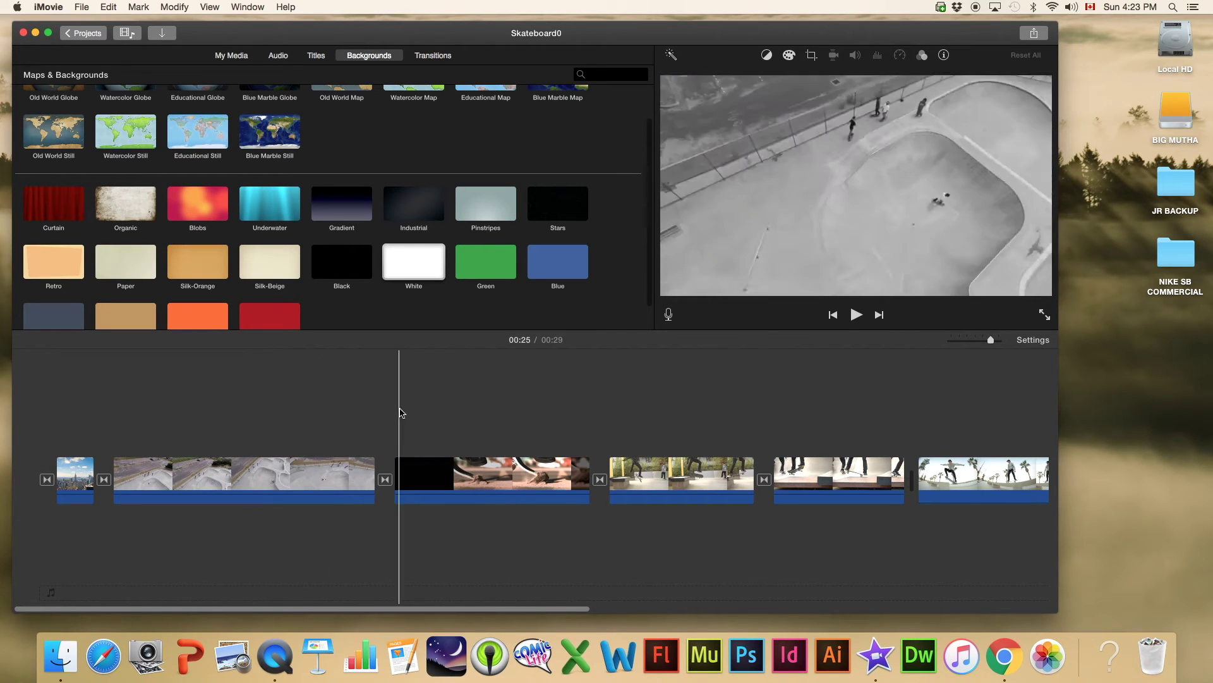
scroll(815, 420, "right", 1)
scroll(819, 418, "right", 12)
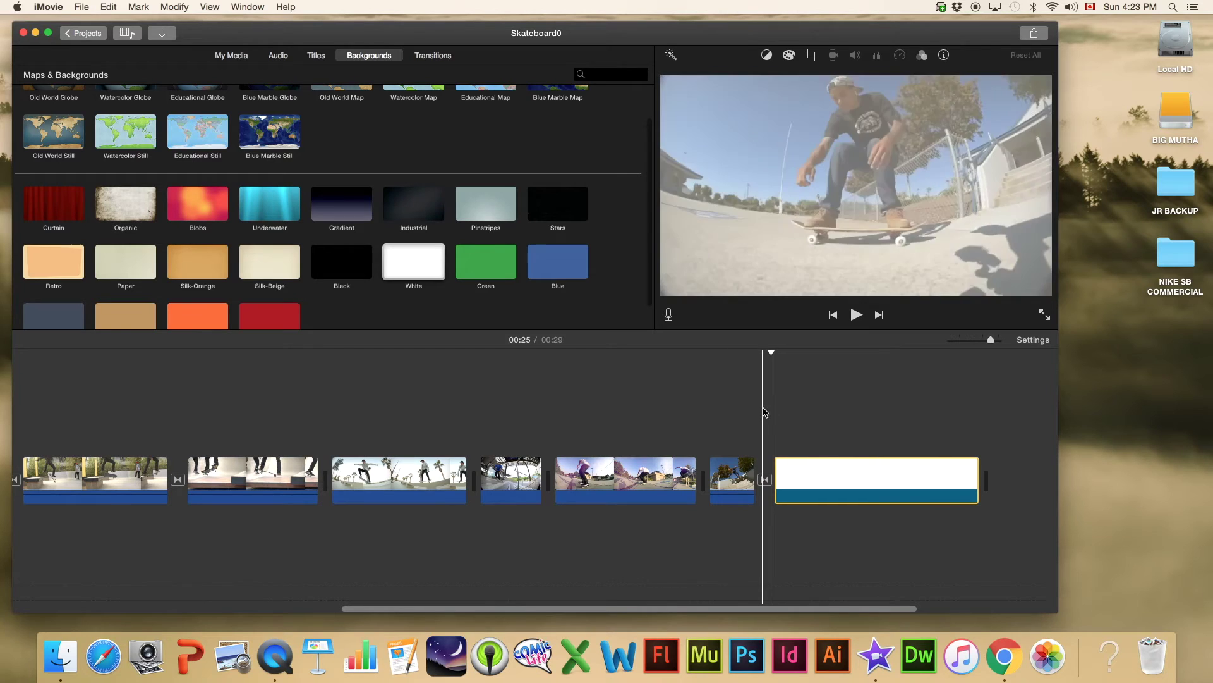
left_click(317, 57)
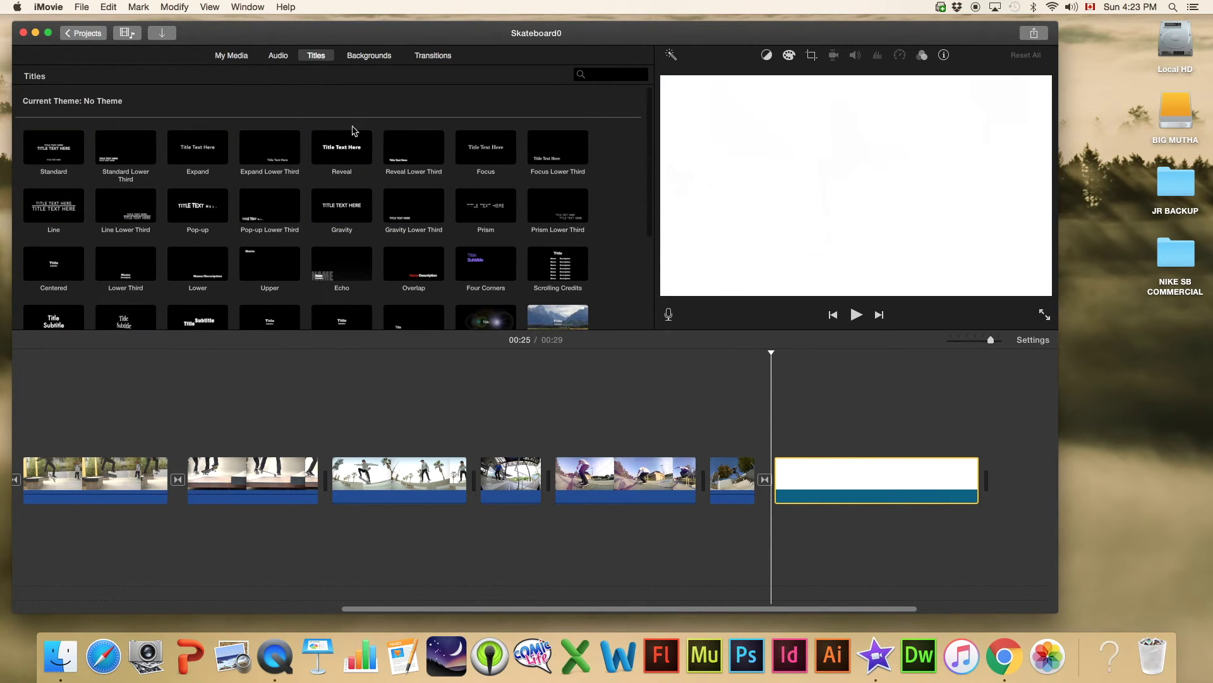
left_click(57, 136)
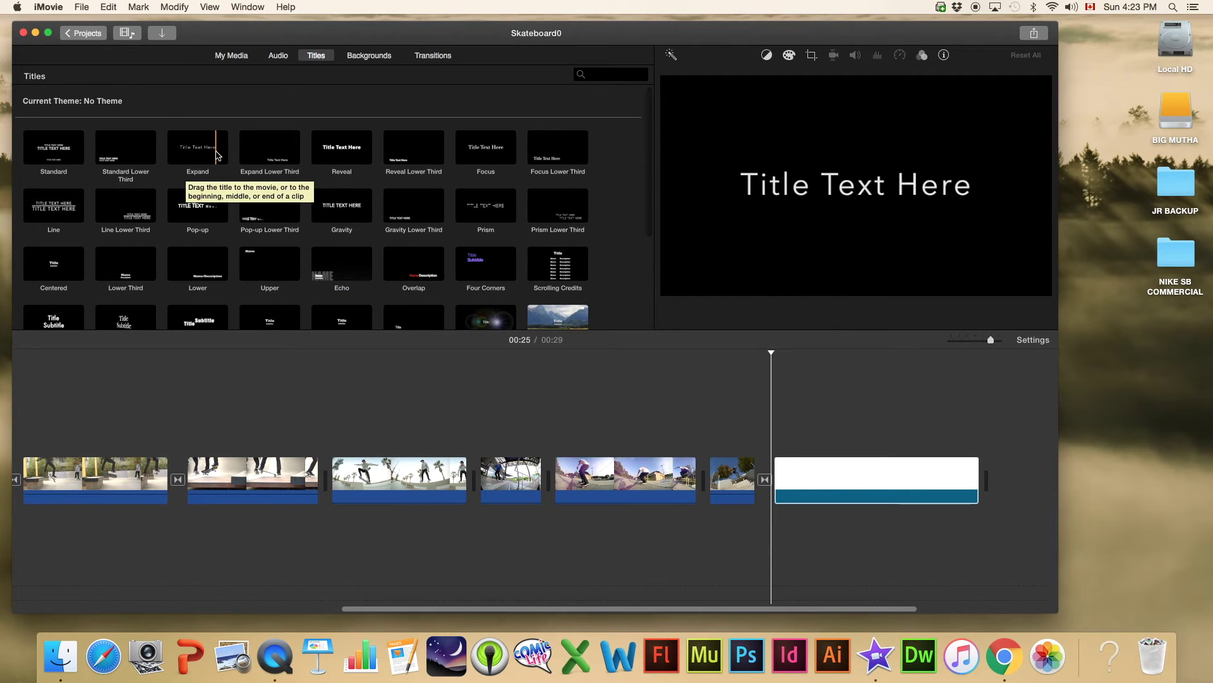
left_click_drag(184, 152, 772, 448)
- Shift the title so it starts exactly at the beginning of the white background clip
left_click(811, 449)
double_click(856, 449)
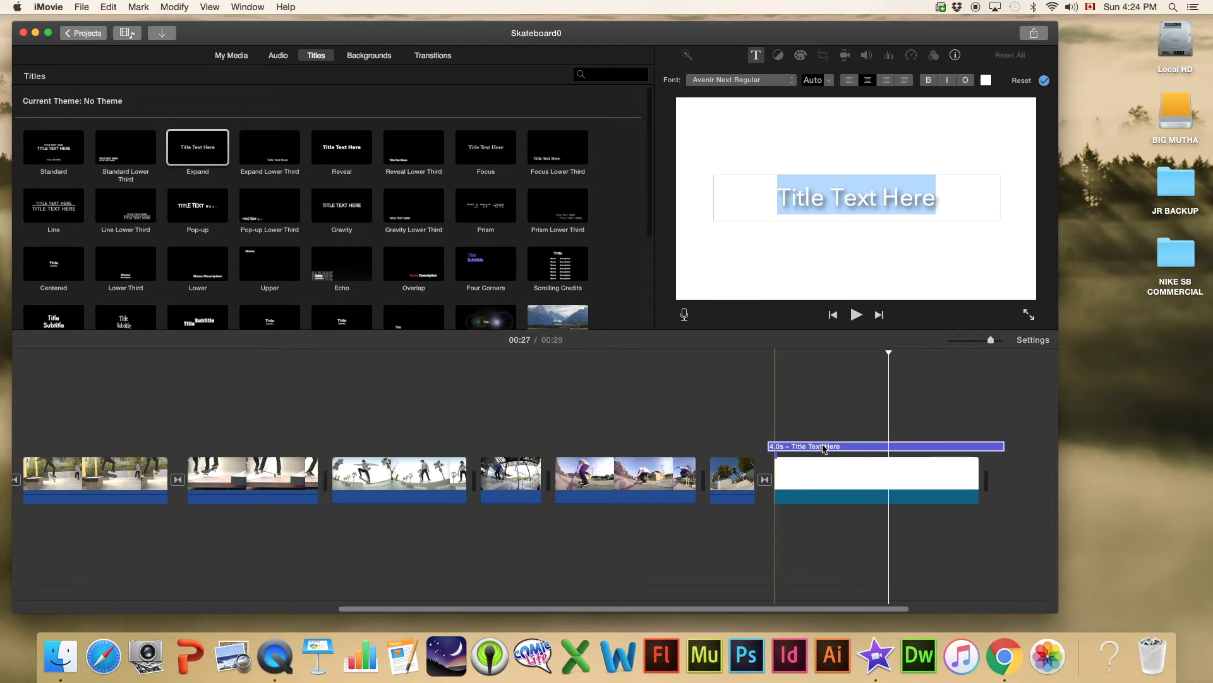
left_click(770, 448)
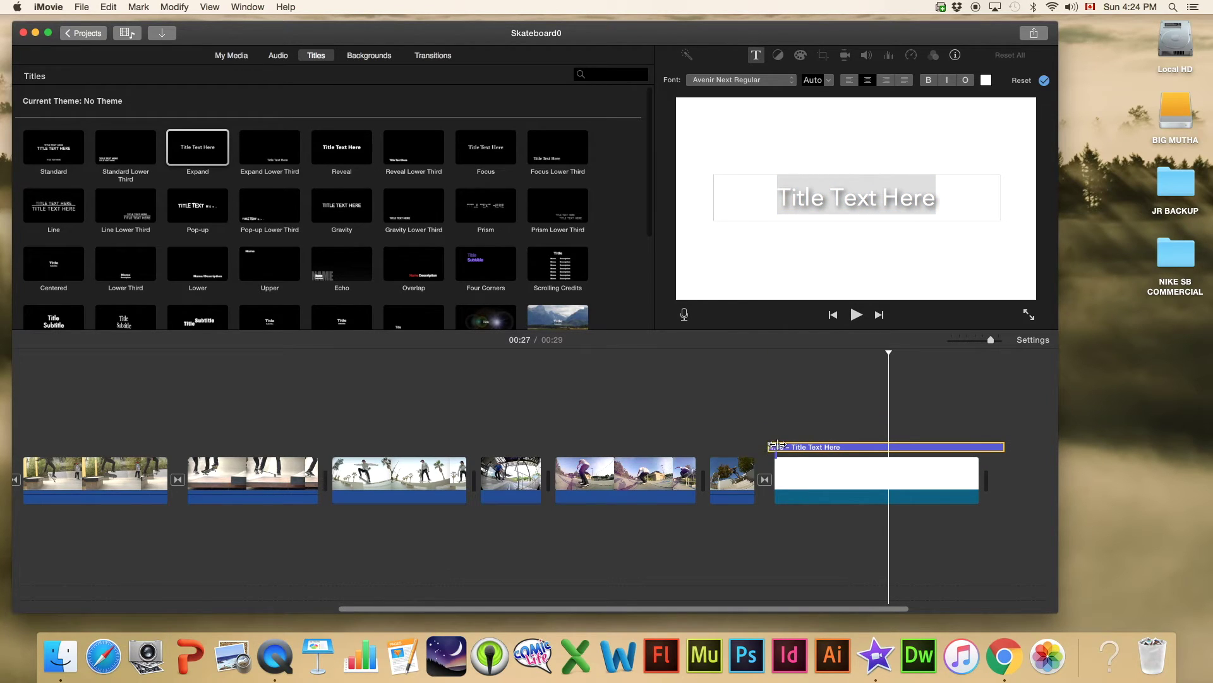
left_click_drag(800, 450, 809, 449)
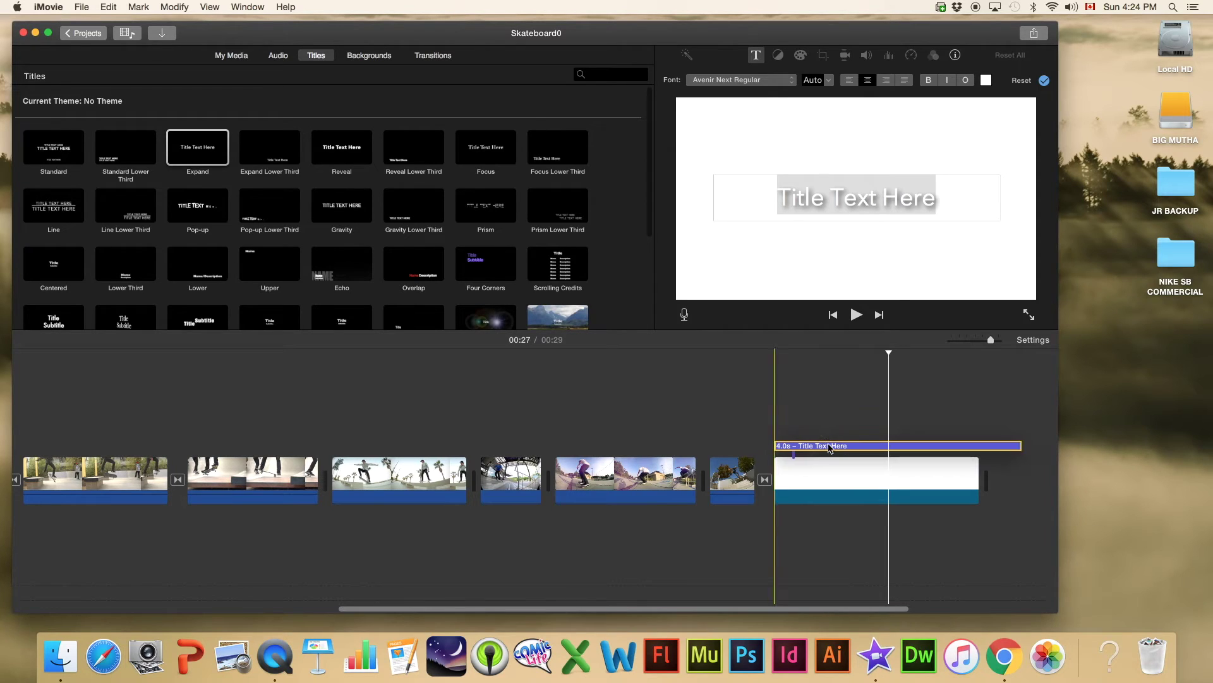
- Shorten the title to 1.7 s by trimming its end
double_click(907, 444)
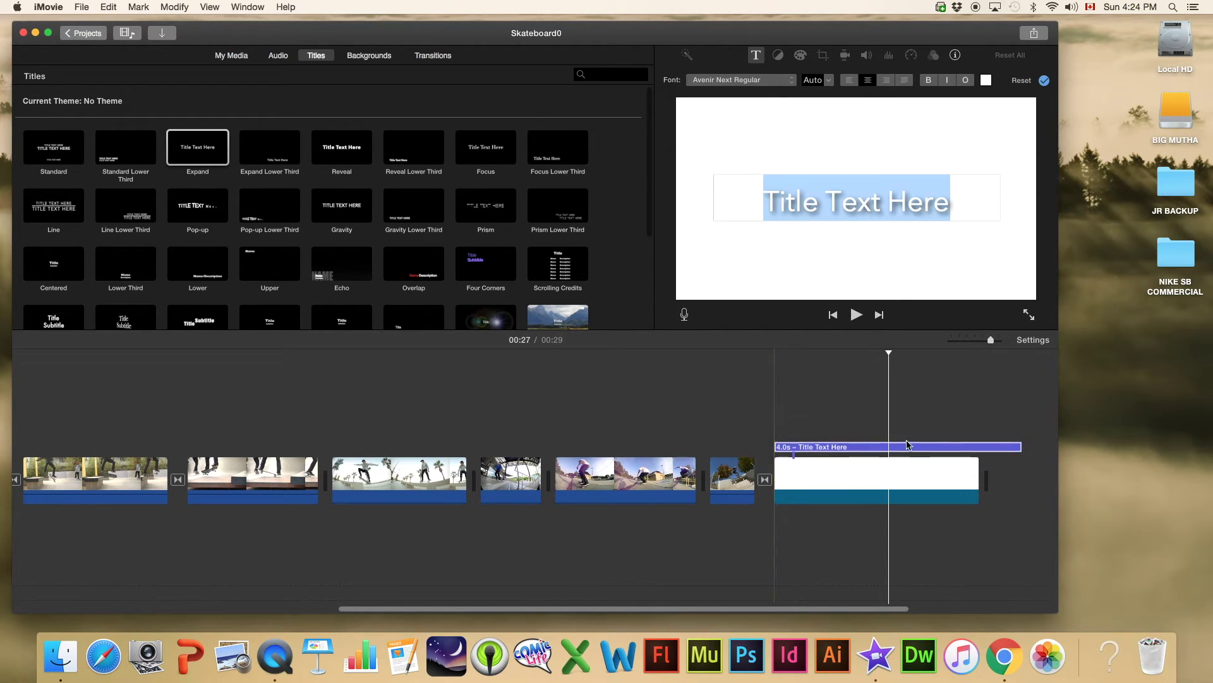
left_click(1015, 448)
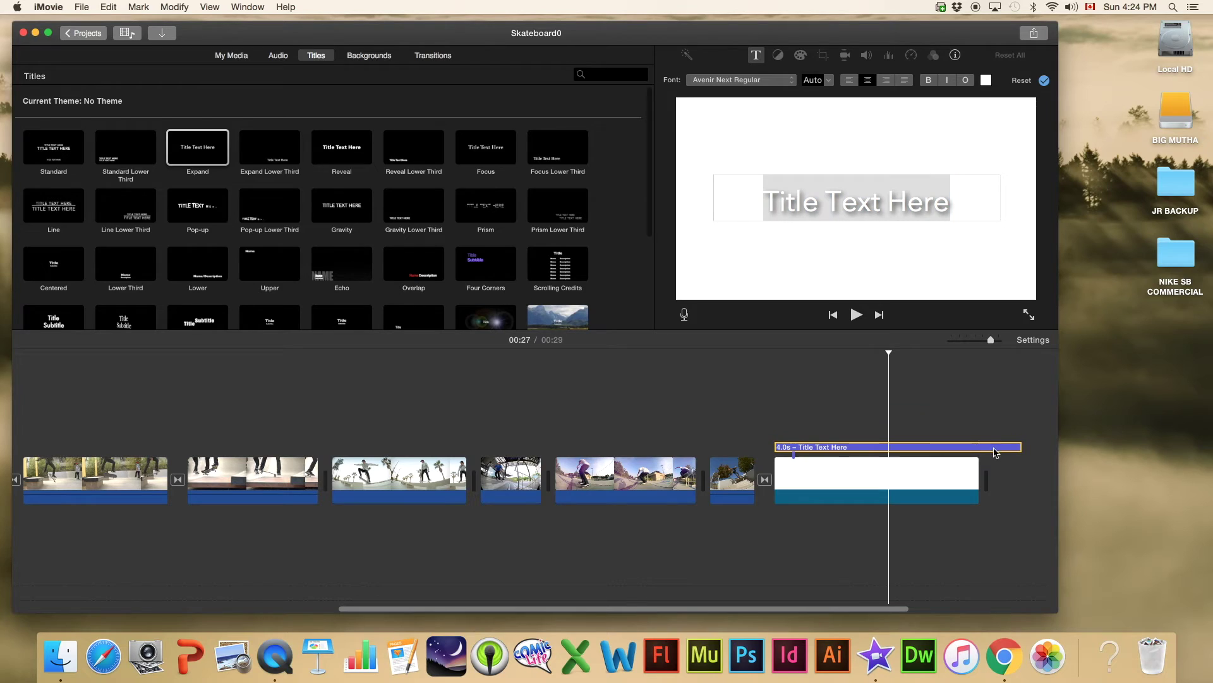
left_click_drag(1020, 448, 889, 446)
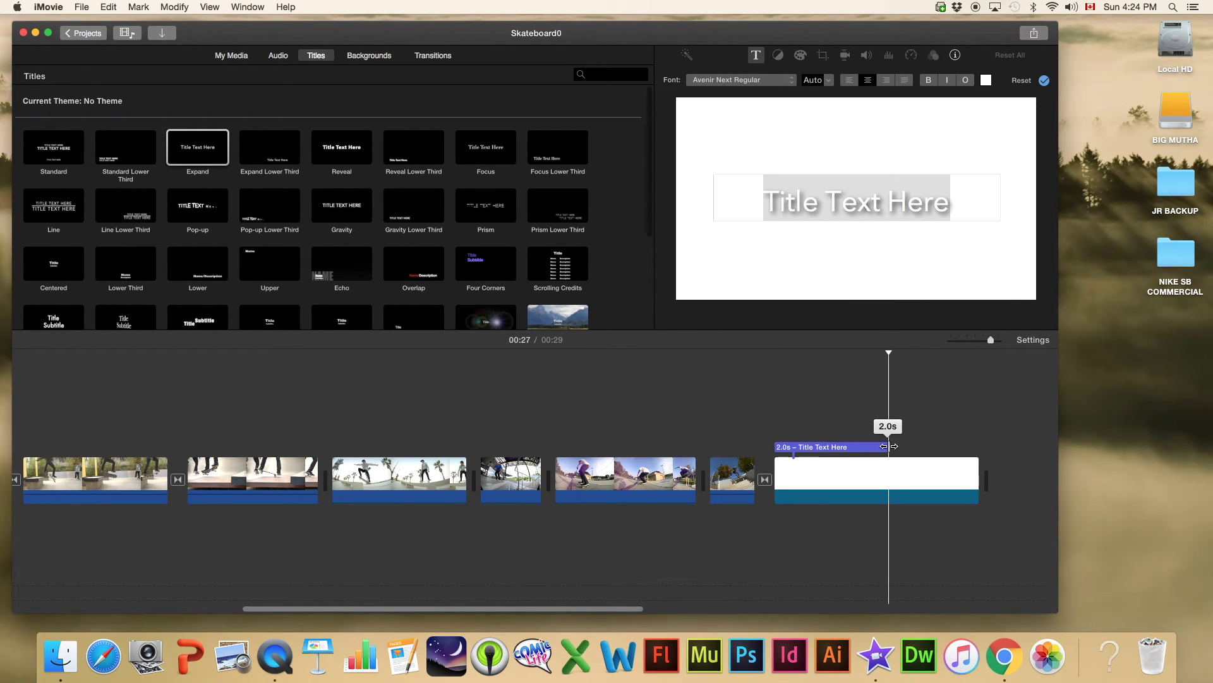
left_click_drag(889, 447, 865, 446)
left_click(825, 449)
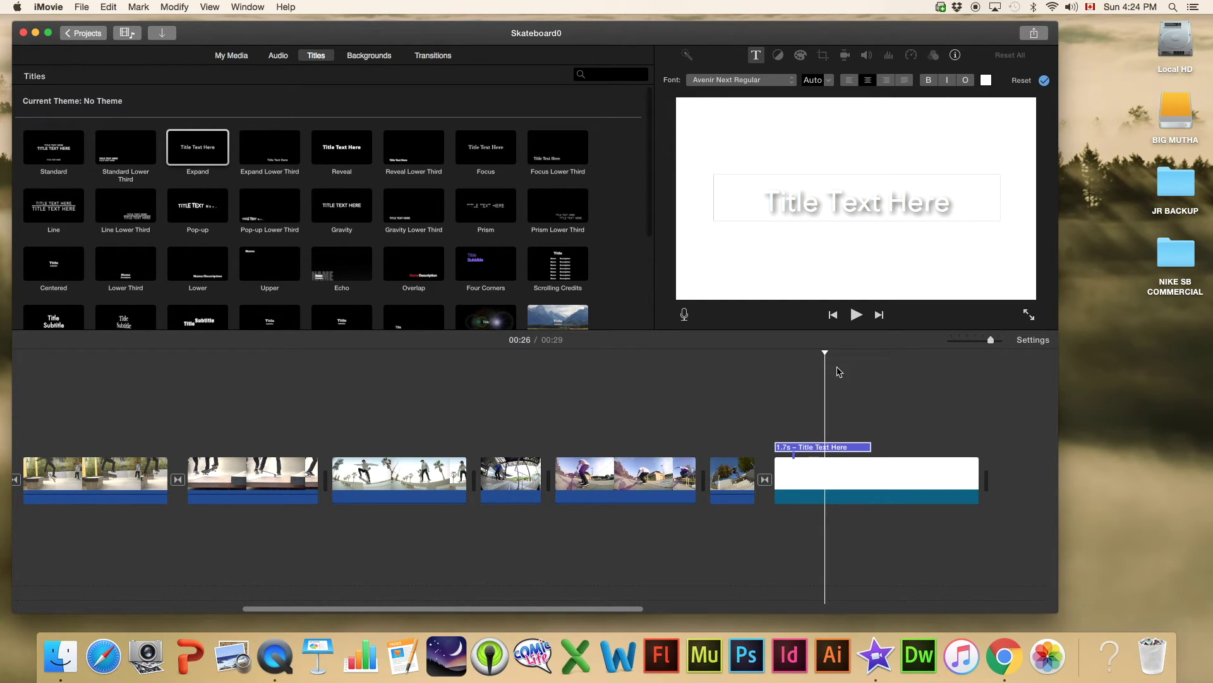
- Replace the title's placeholder text with "JUST DO IT"
left_click(814, 448)
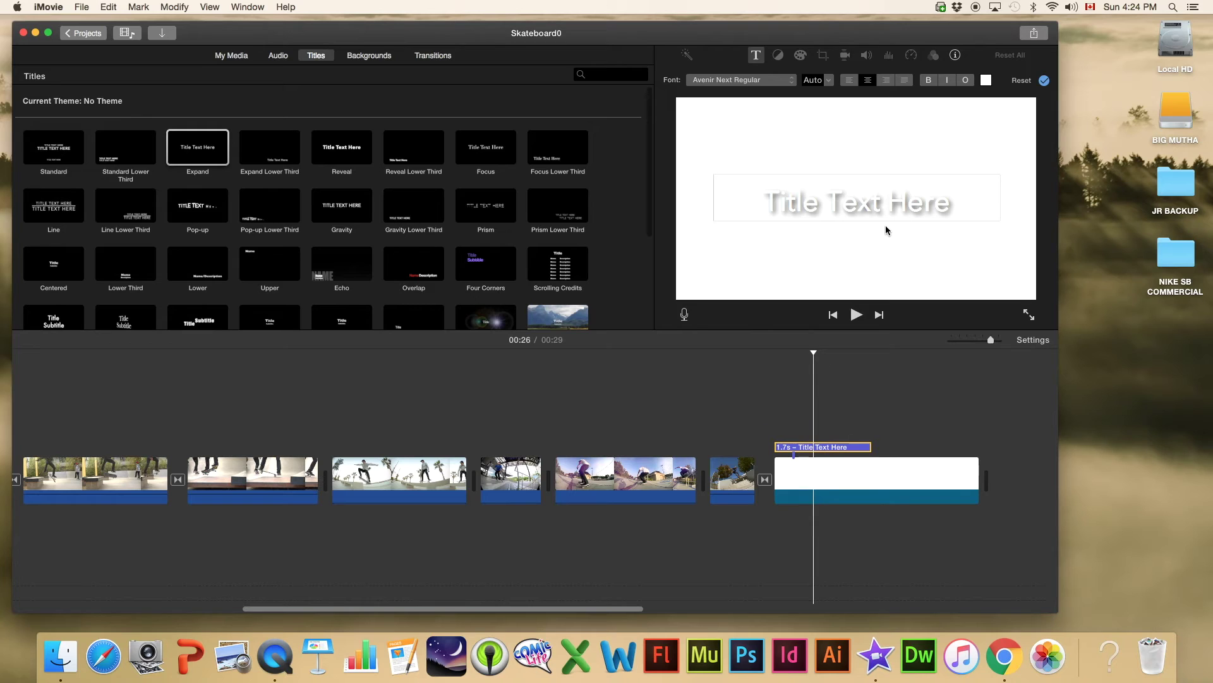
left_click_drag(968, 205, 742, 196)
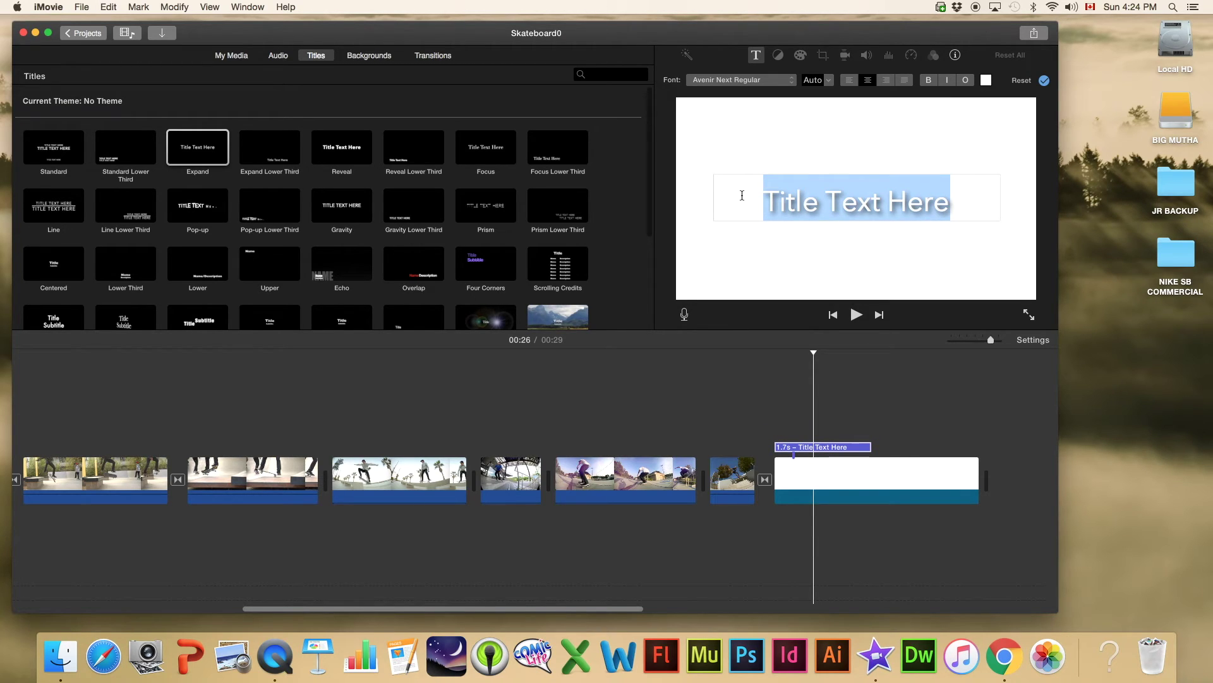
type("JUS")
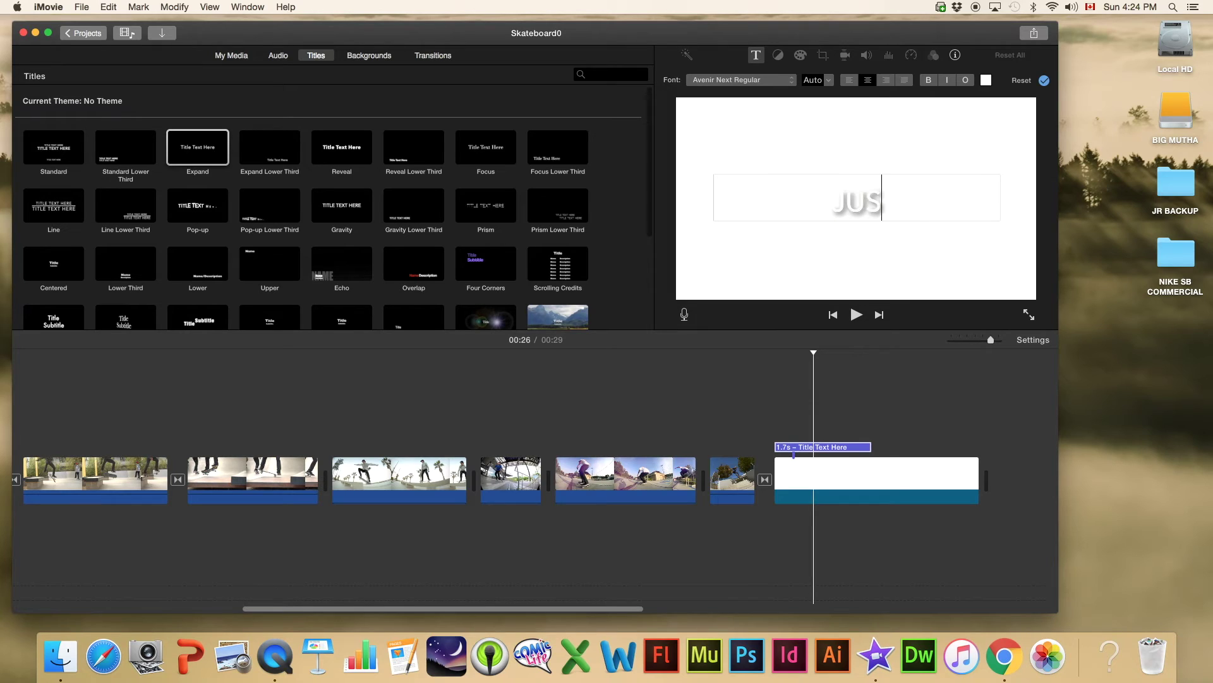
type("T DO IT")
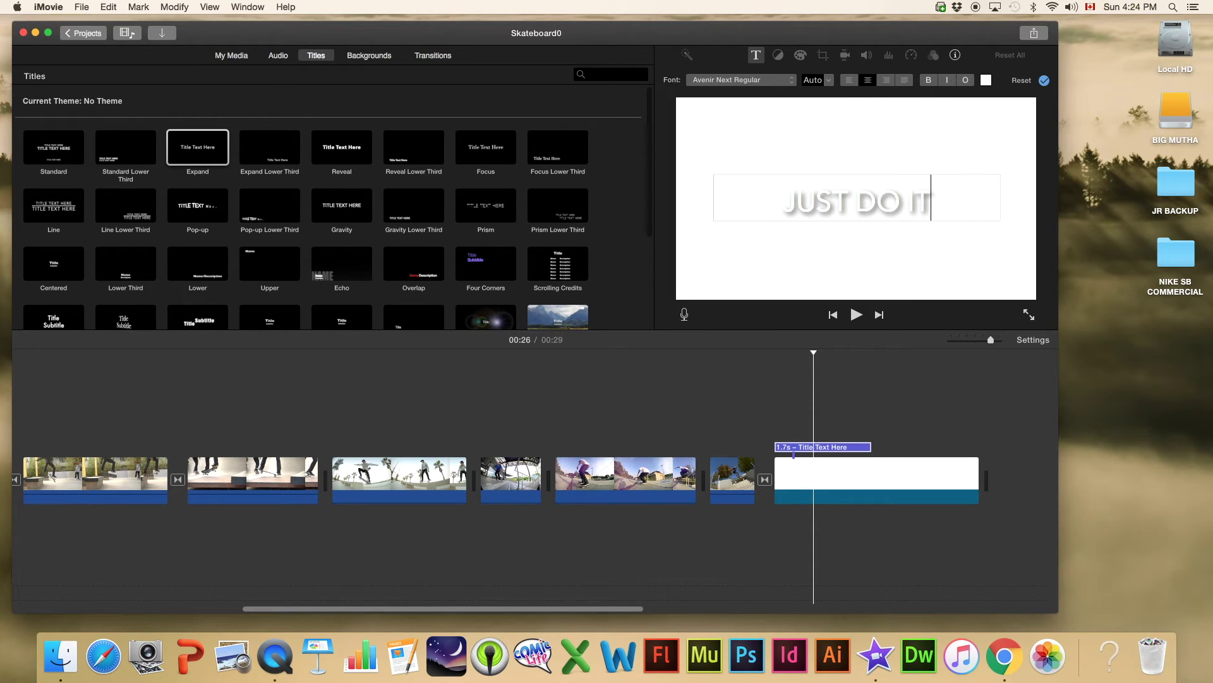
- Set the color of the "JUST DO IT" title text to black
left_click_drag(935, 192, 746, 210)
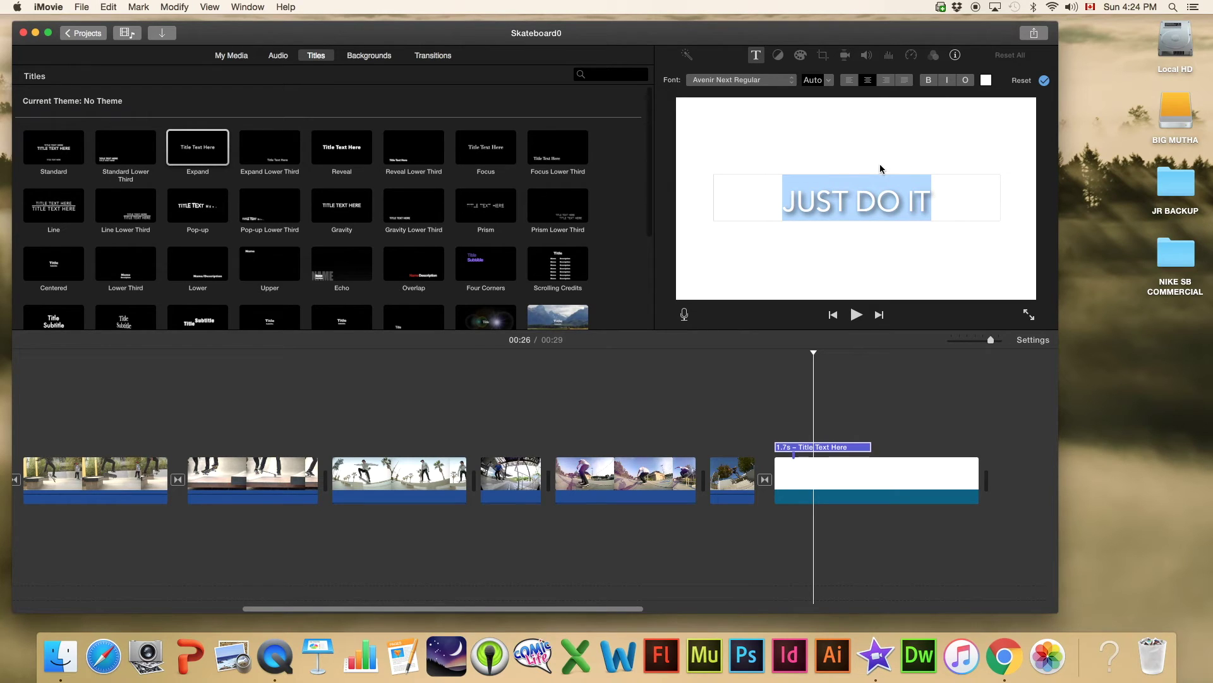
left_click(986, 80)
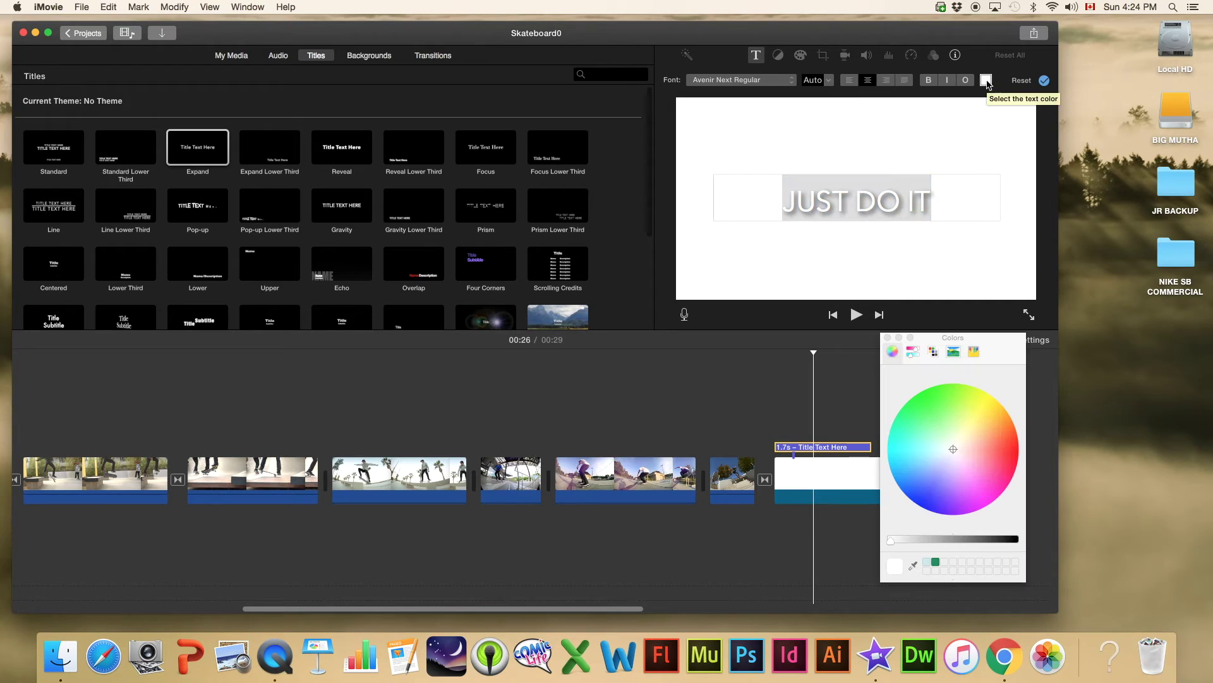
left_click(1011, 541)
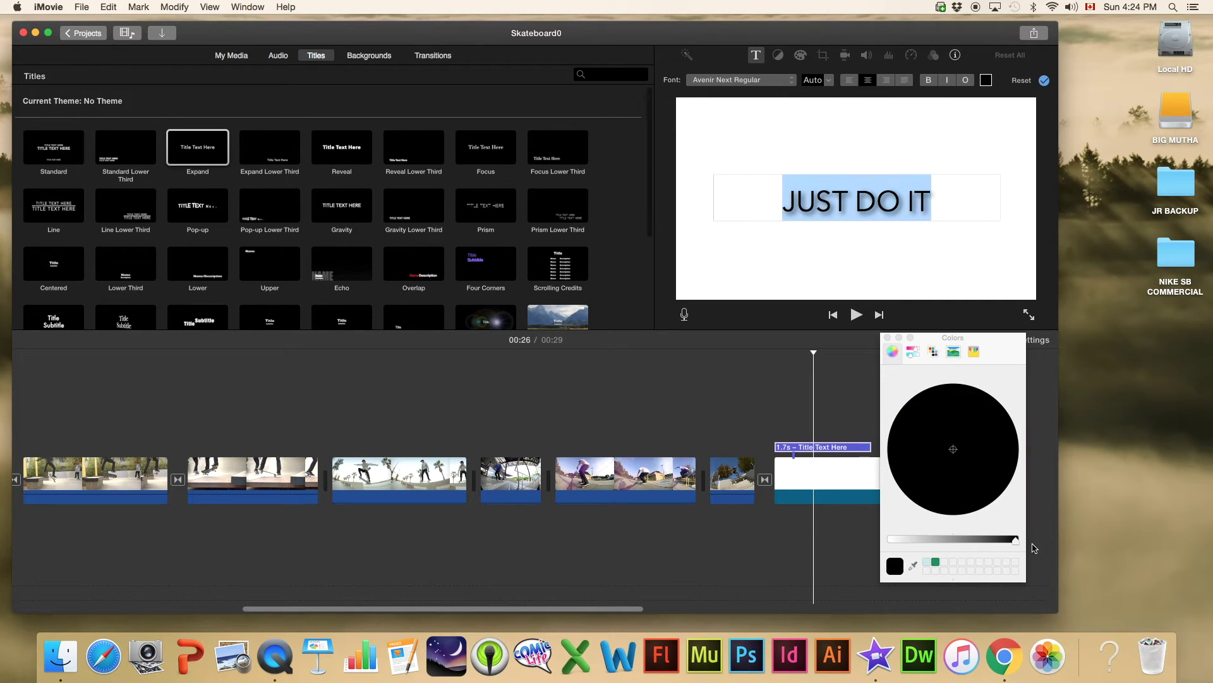
left_click(888, 338)
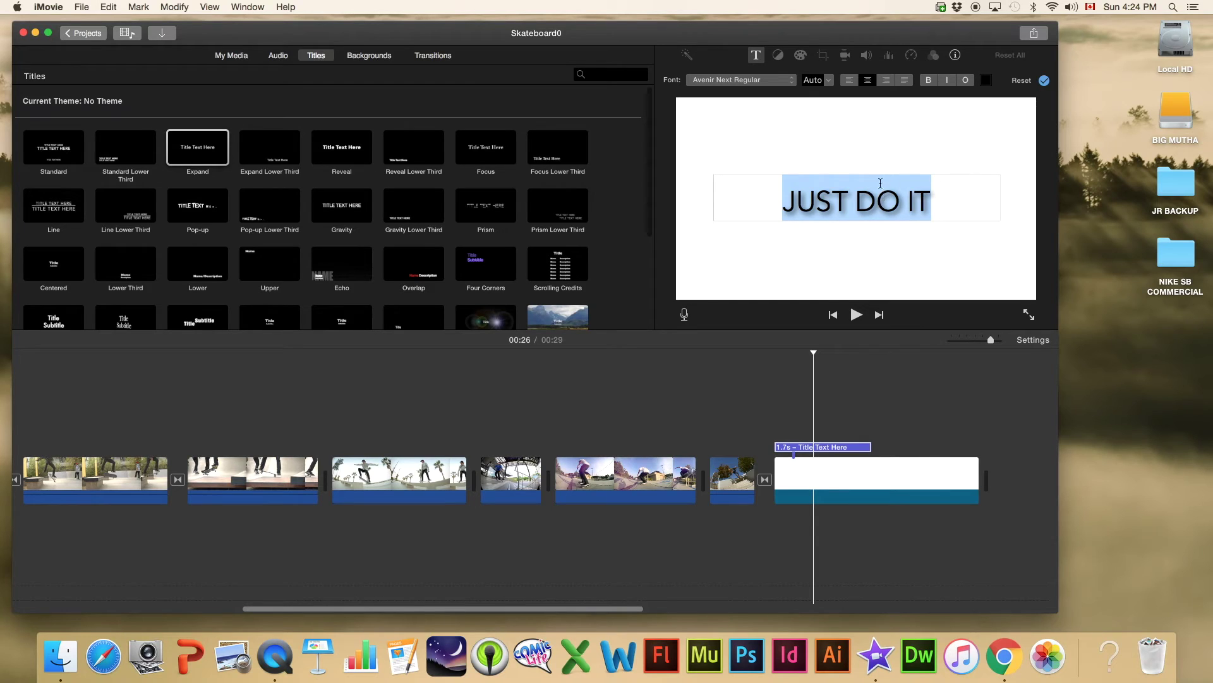
- Keep Avenir Next Regular as the title font and apply the title edits
left_click(738, 83)
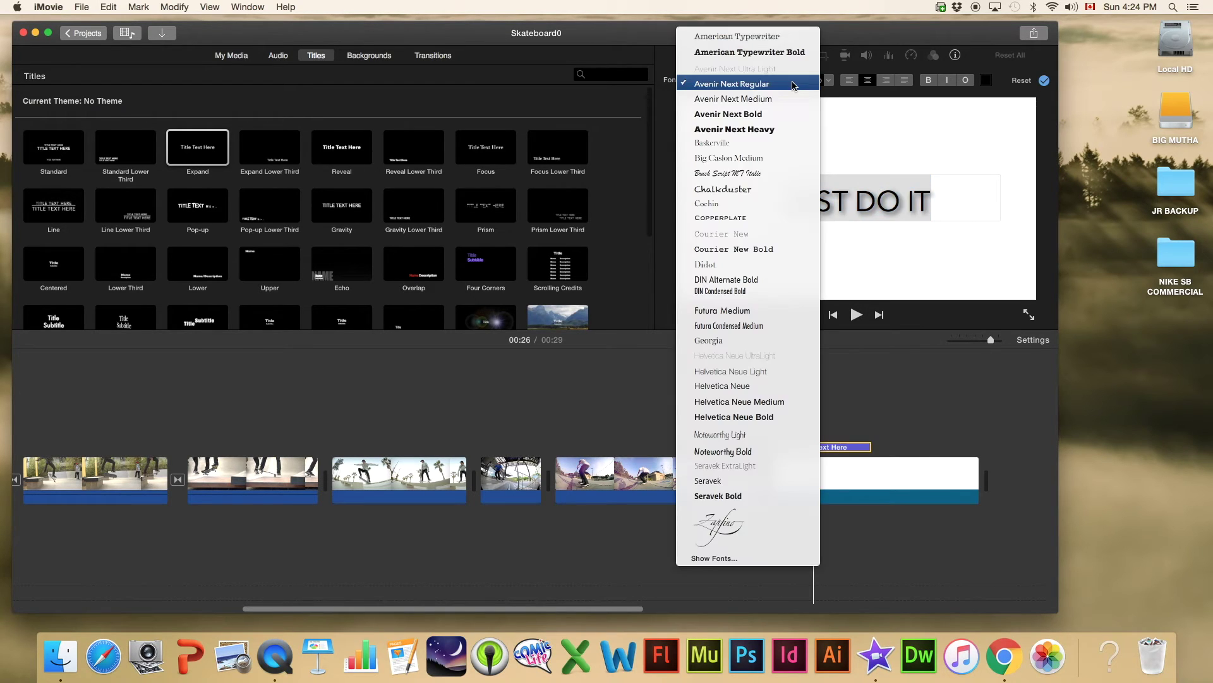
left_click(744, 84)
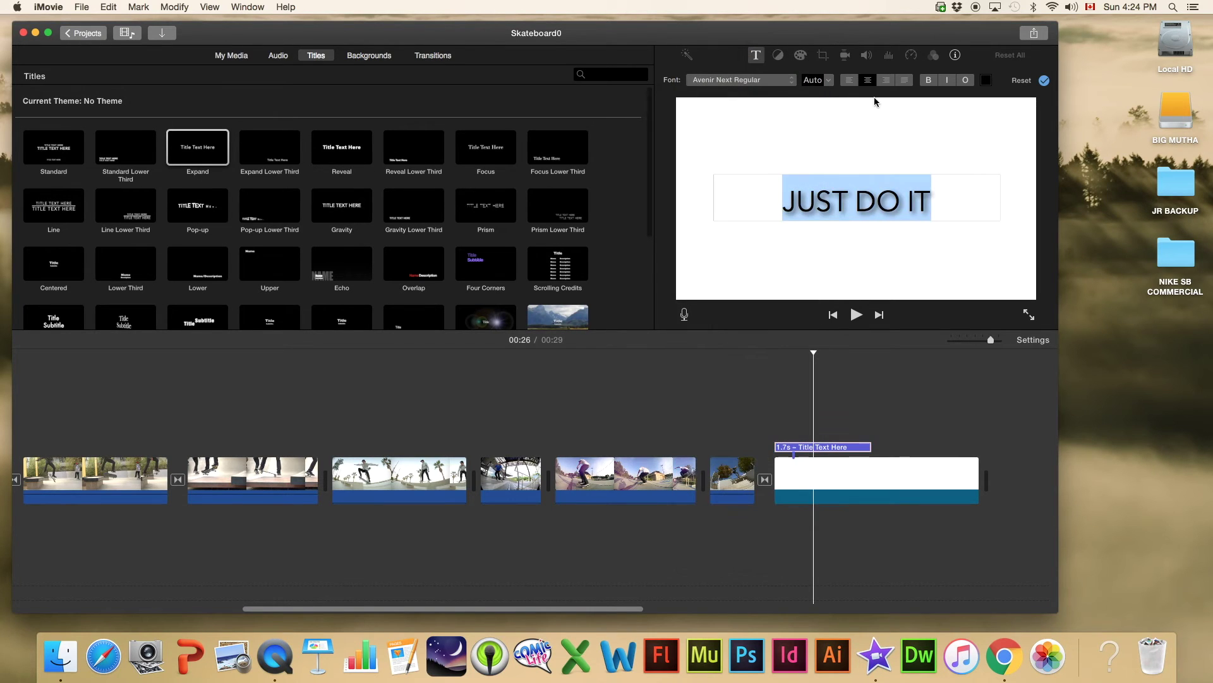
left_click(1045, 81)
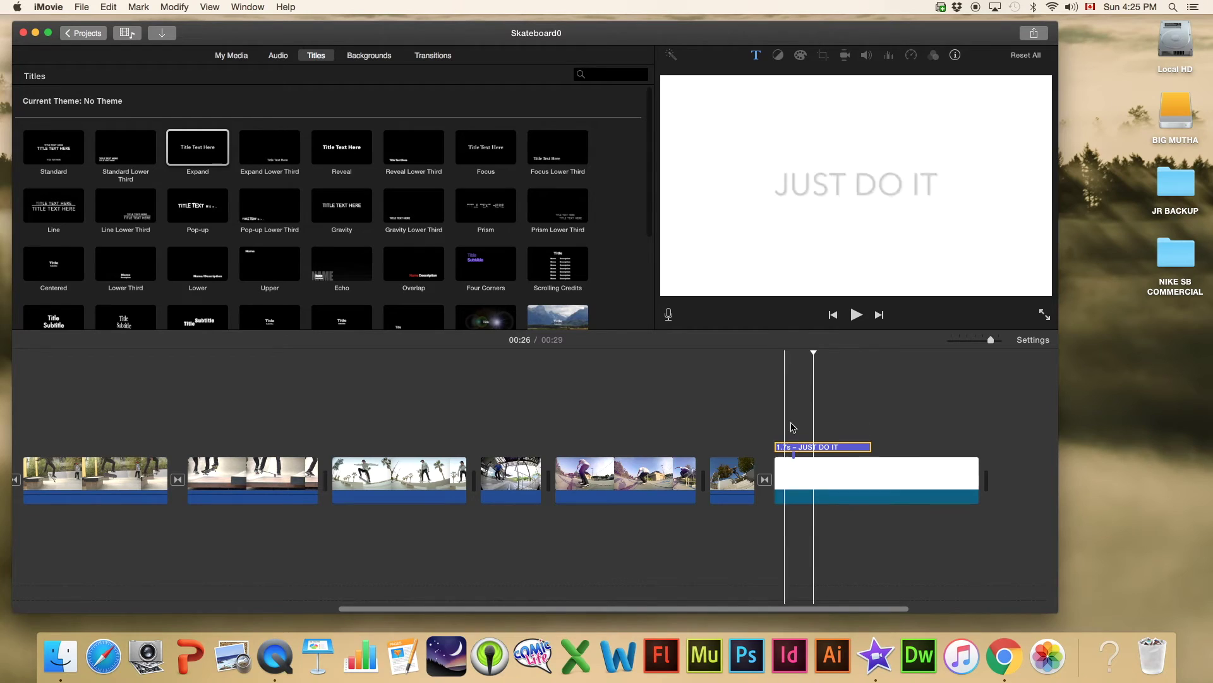
- Place the playhead at the title's end, then switch to Finder and preview nike-sb.png from MOVIE CLIPS in the NIKE SB COMMERCIAL folder
left_click(852, 433)
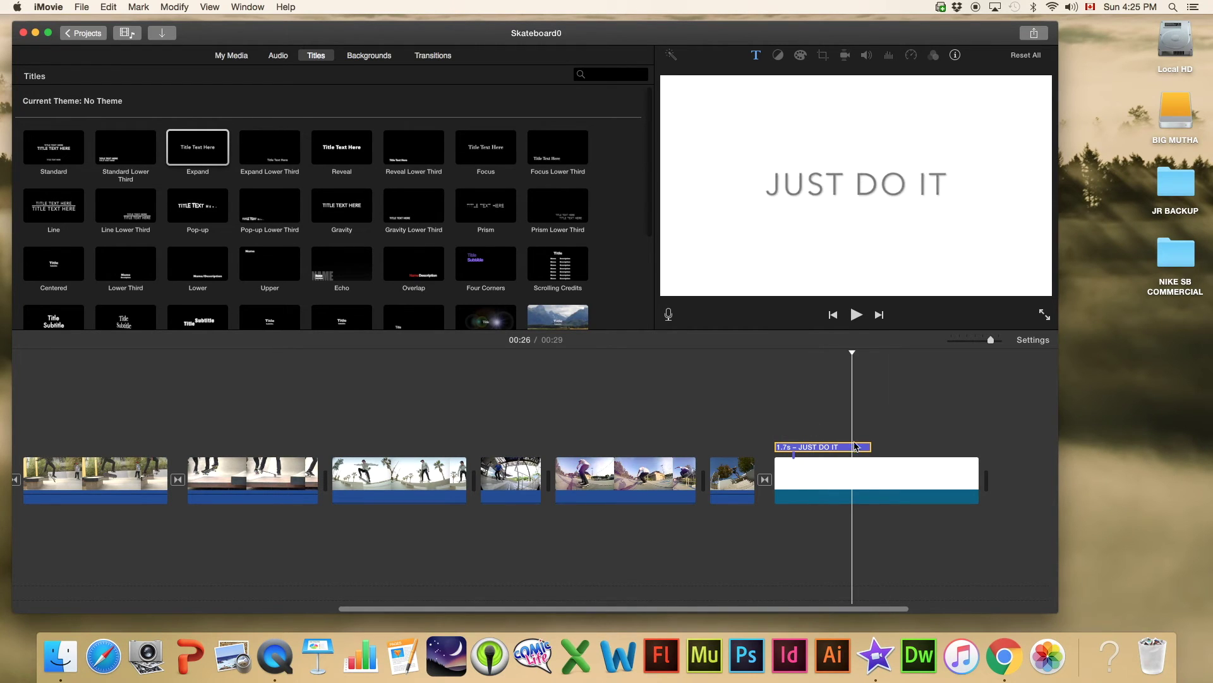
left_click(873, 436)
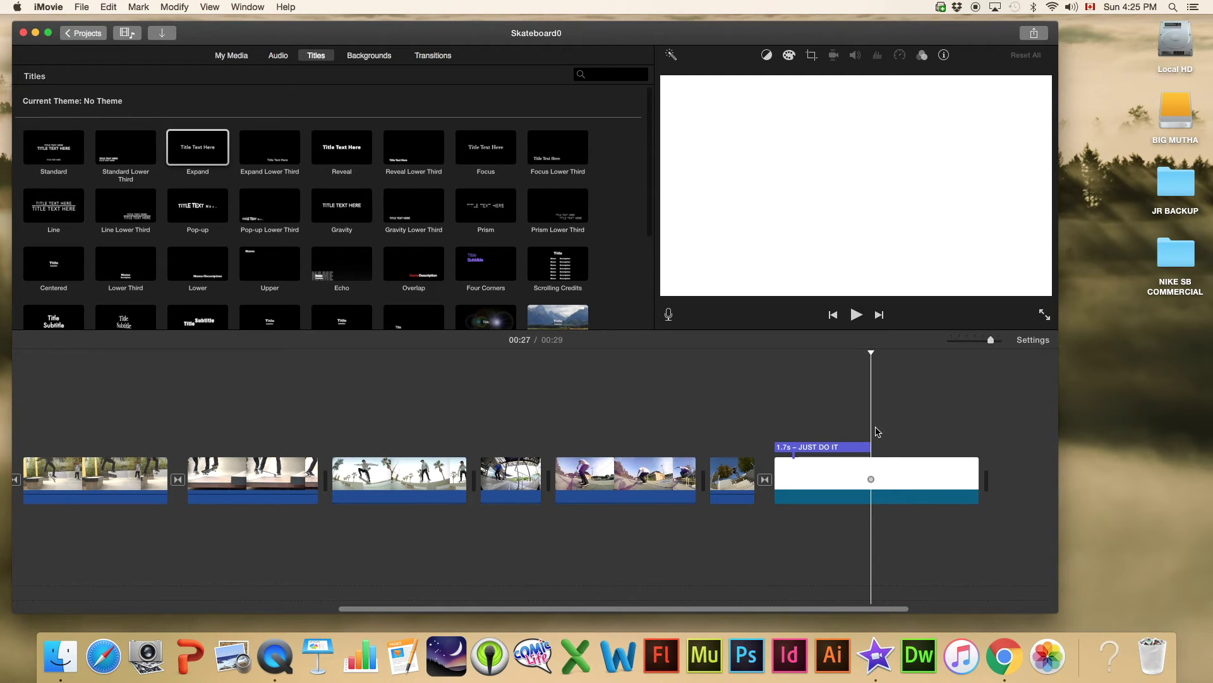
double_click(1172, 261)
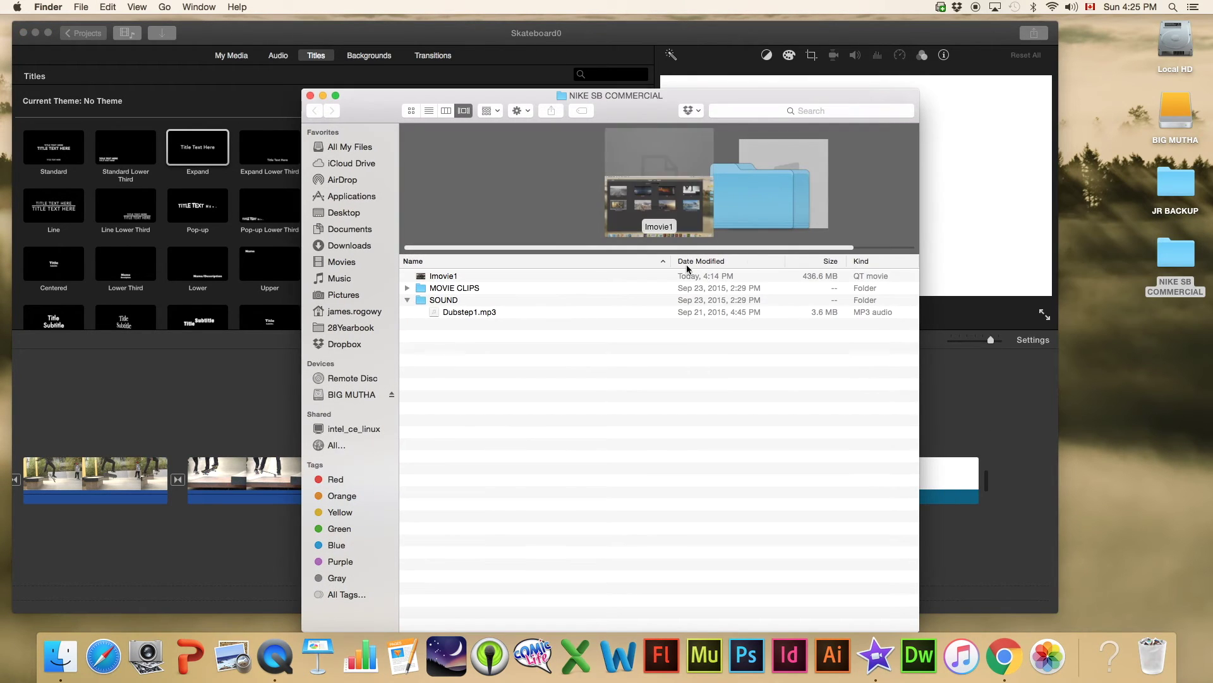
left_click(408, 288)
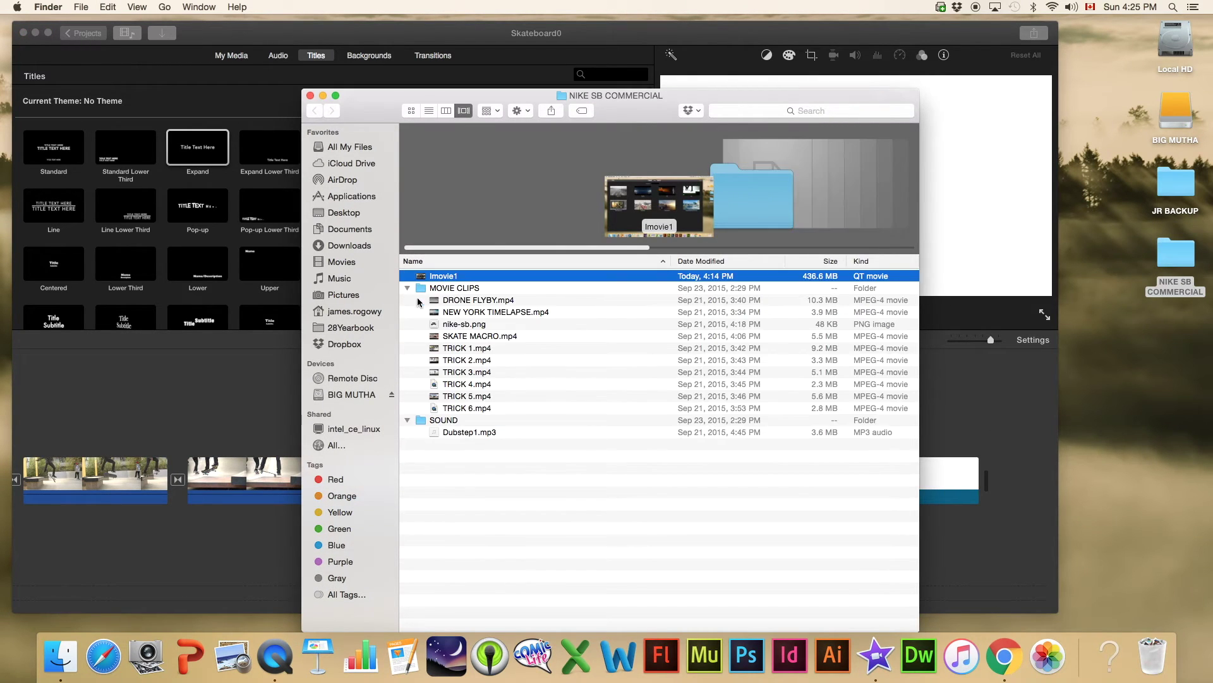
left_click(458, 325)
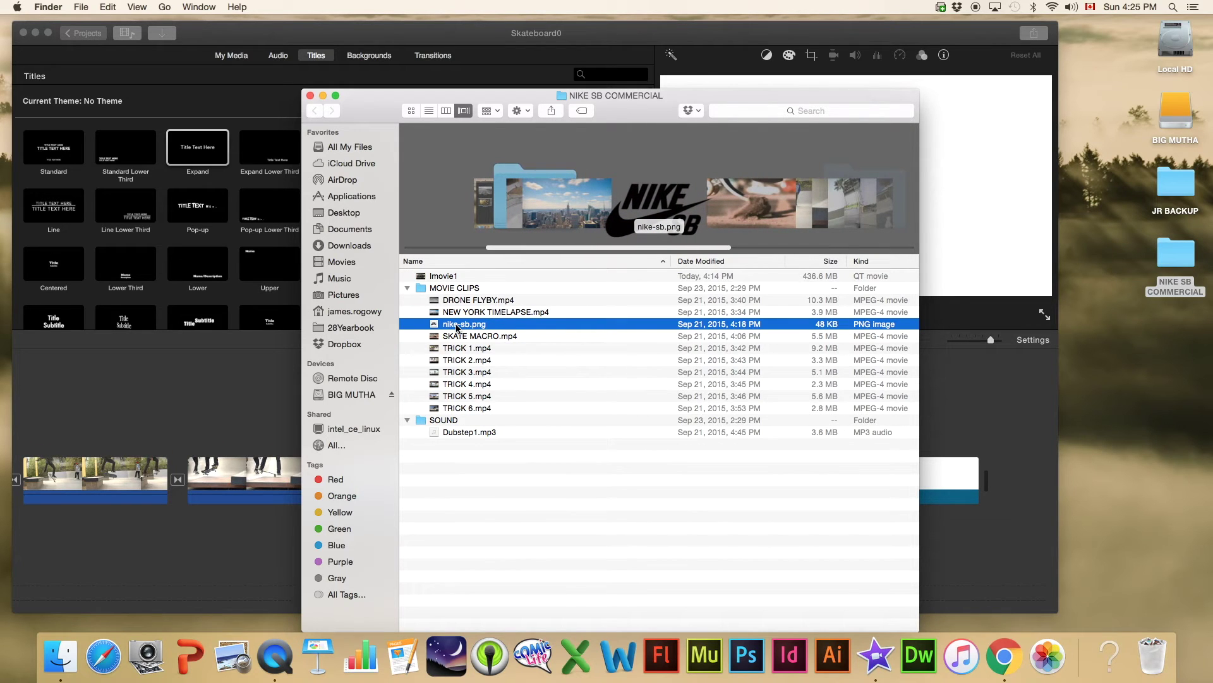
key("space")
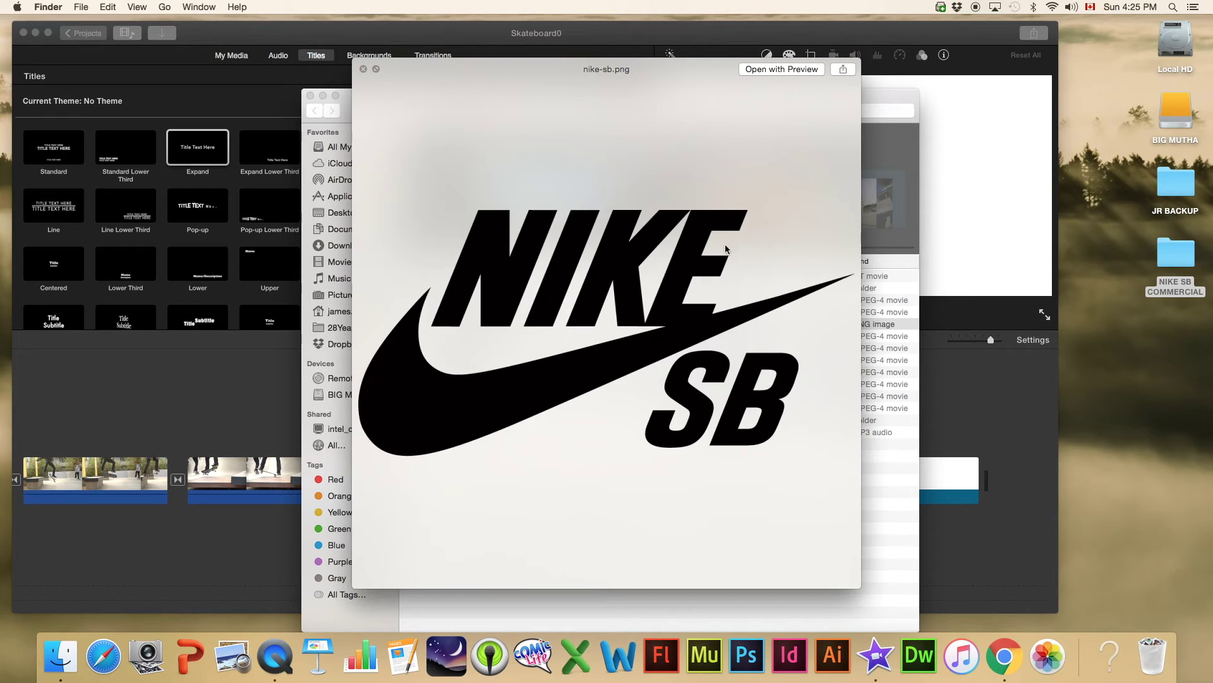
- Close the logo preview and add nike-sb.png above the white background, directly after the "JUST DO IT" title
left_click(364, 69)
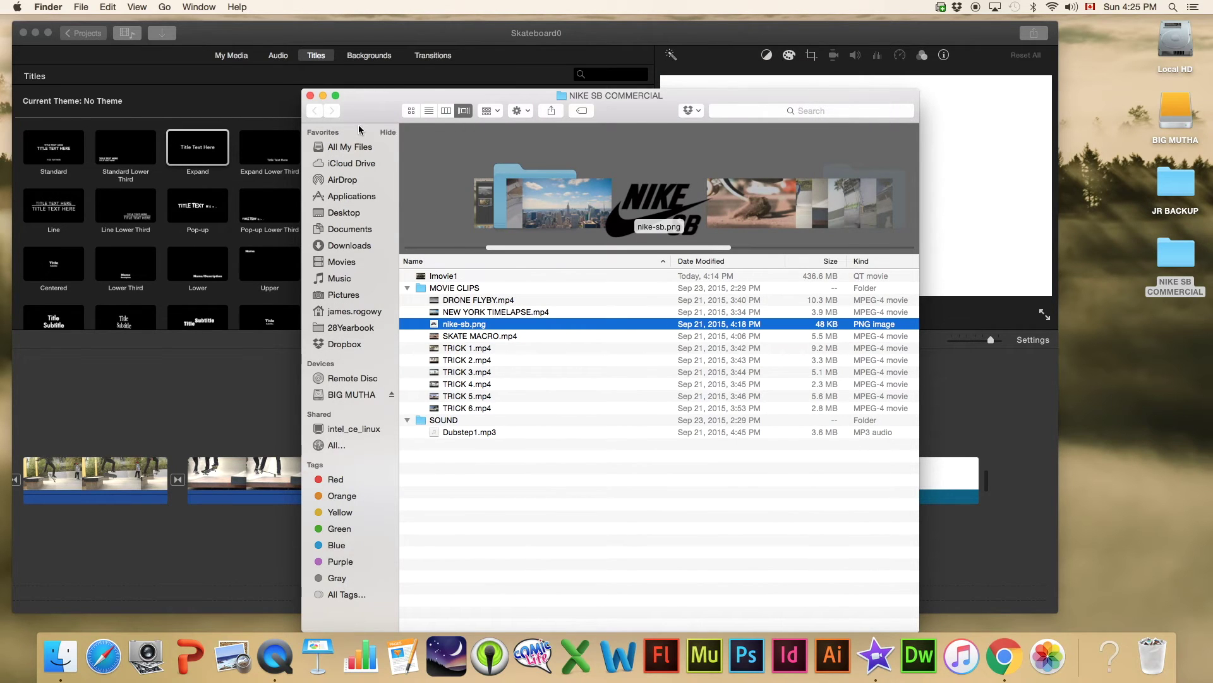
left_click_drag(371, 103, 1075, 66)
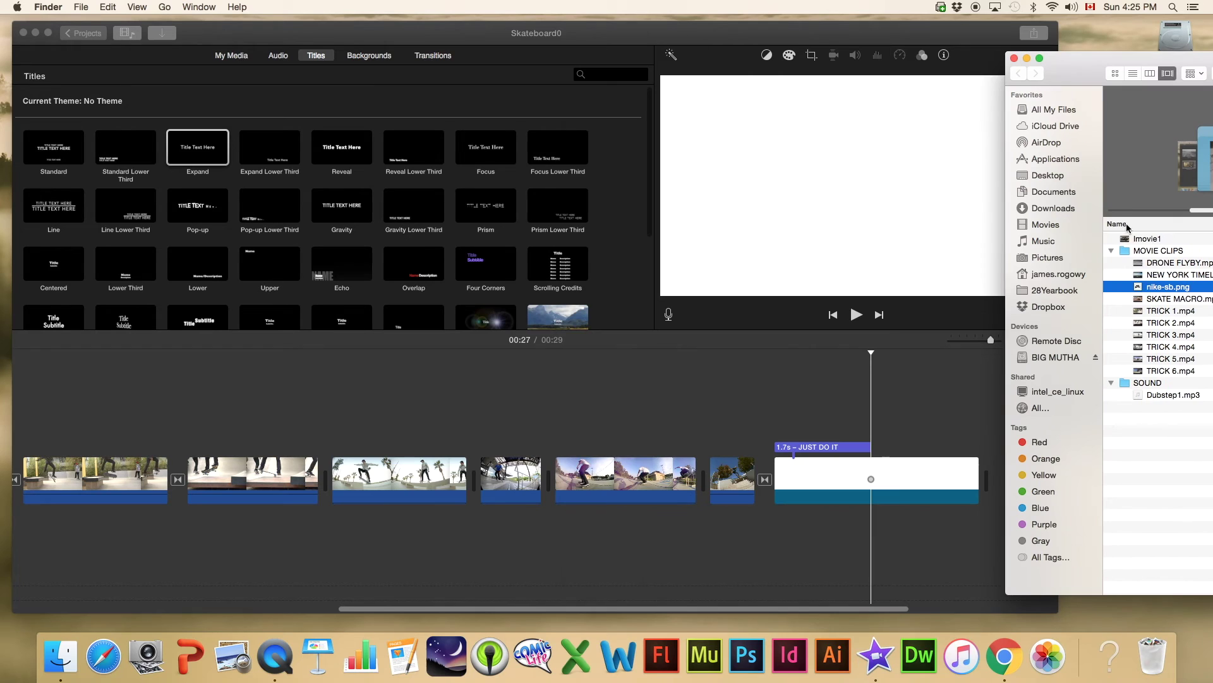
left_click_drag(1139, 289, 876, 431)
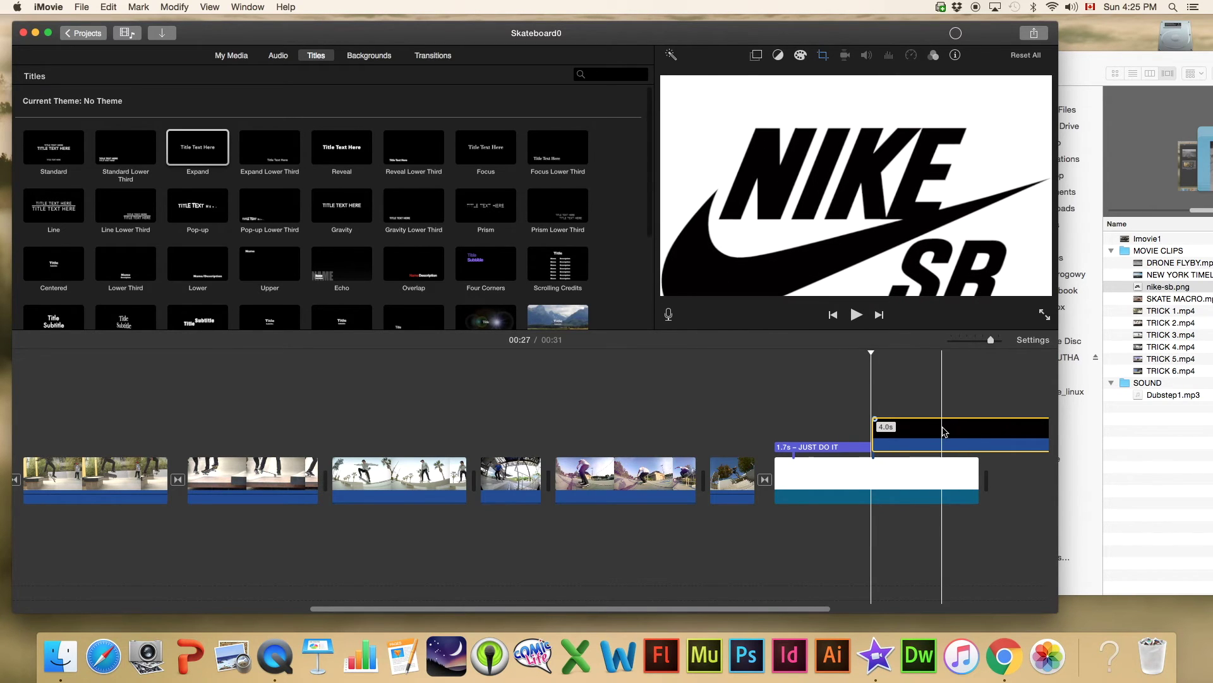
- Try the logo over the skate clips, return it to the end of the "JUST DO IT" title and trim it to 1.7 s
left_click_drag(951, 432, 585, 428)
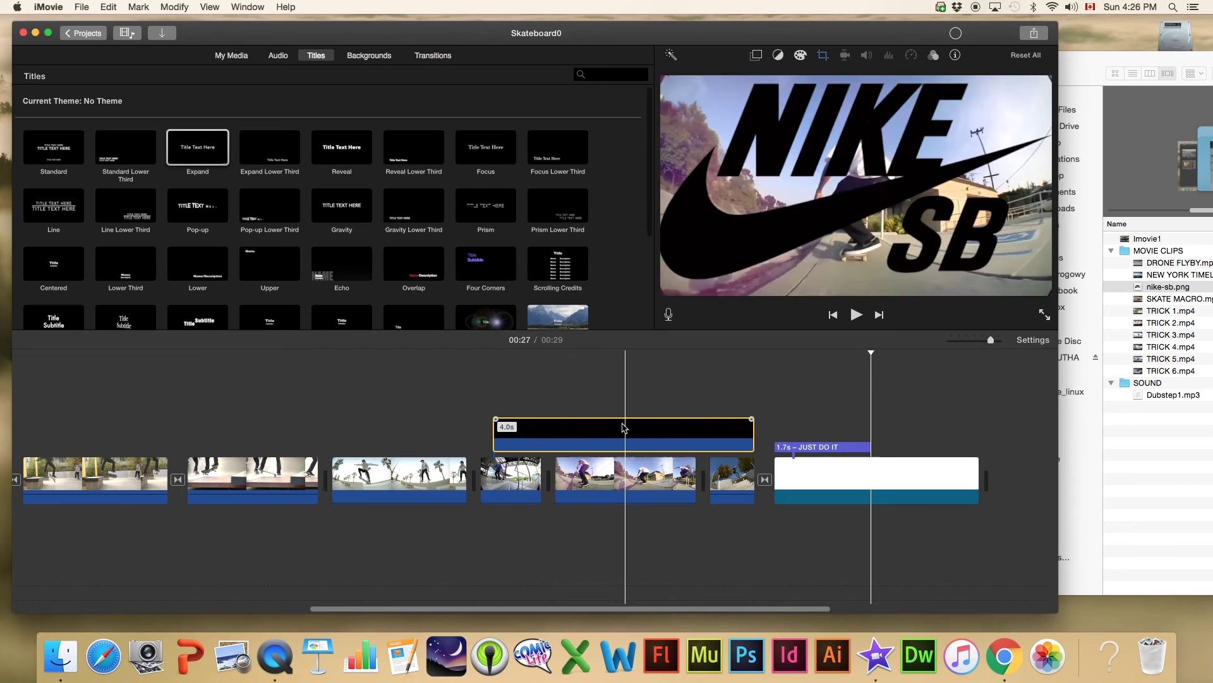
left_click_drag(611, 427, 914, 430)
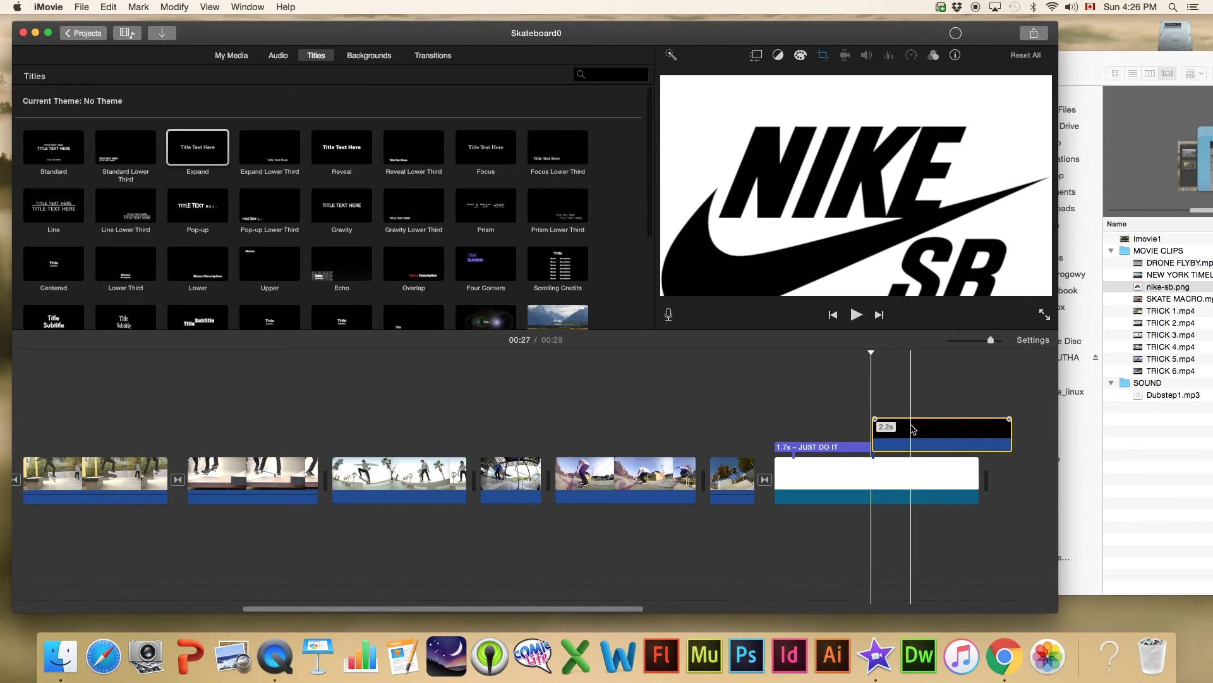
left_click_drag(1011, 437, 969, 439)
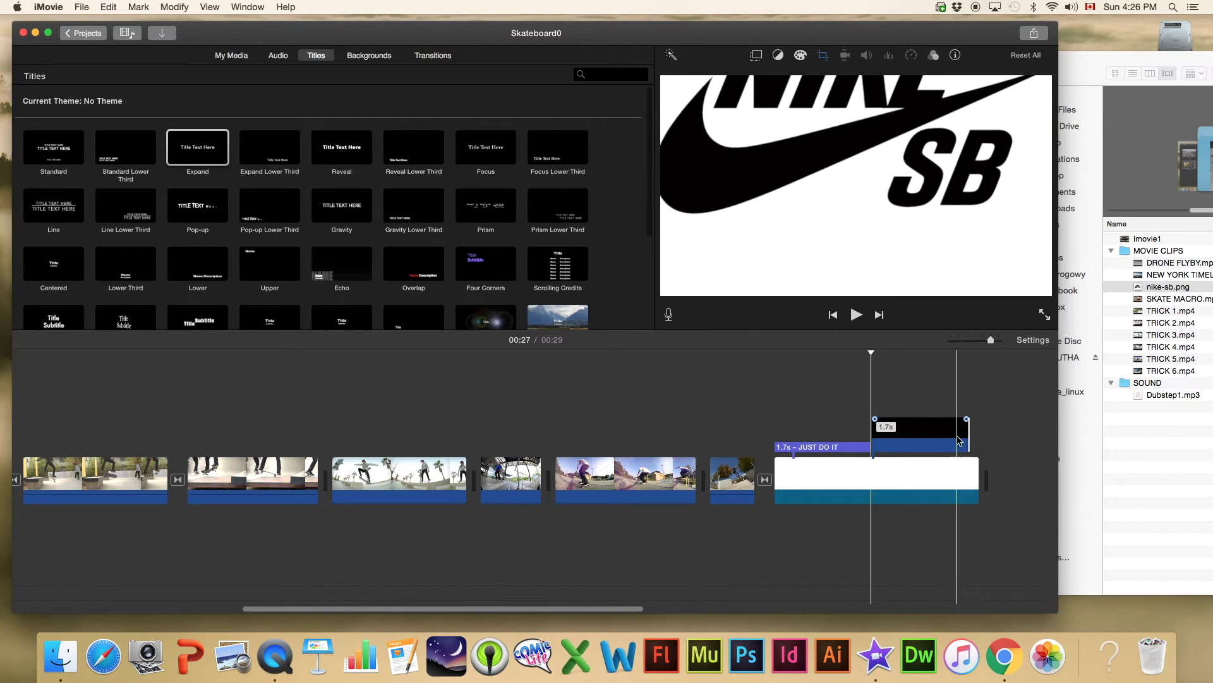
- Set the logo clip's overlay to Picture in Picture and its crop style to Fit
left_click(925, 435)
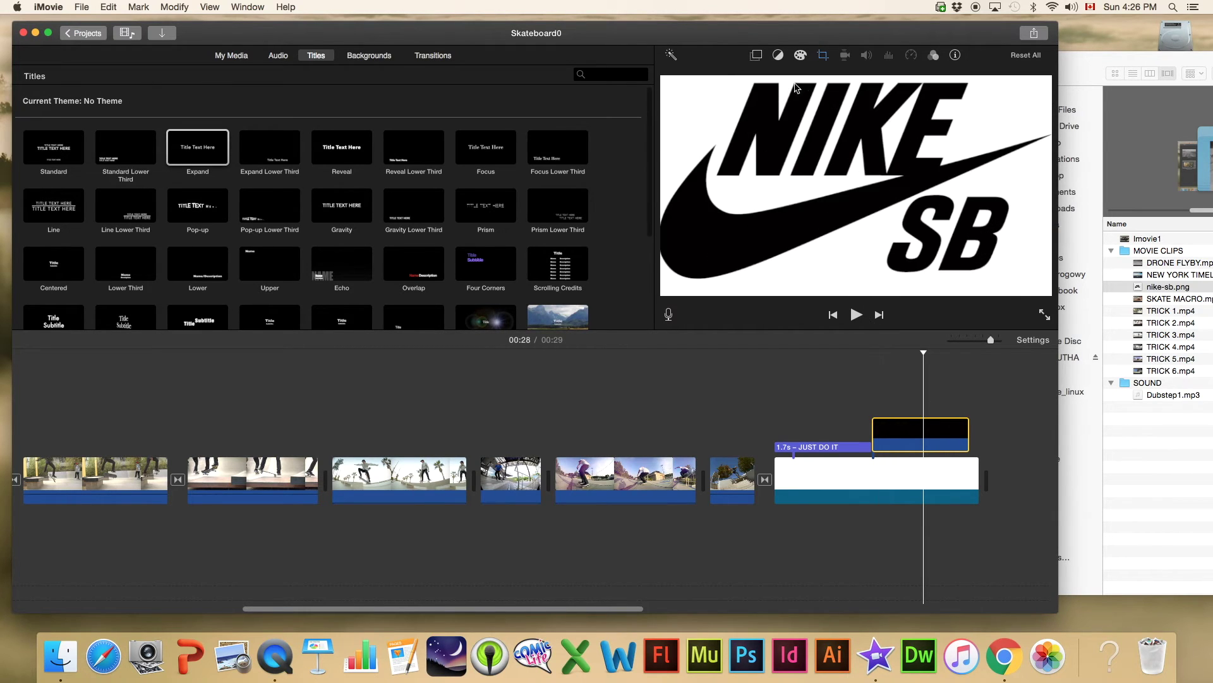
left_click(757, 57)
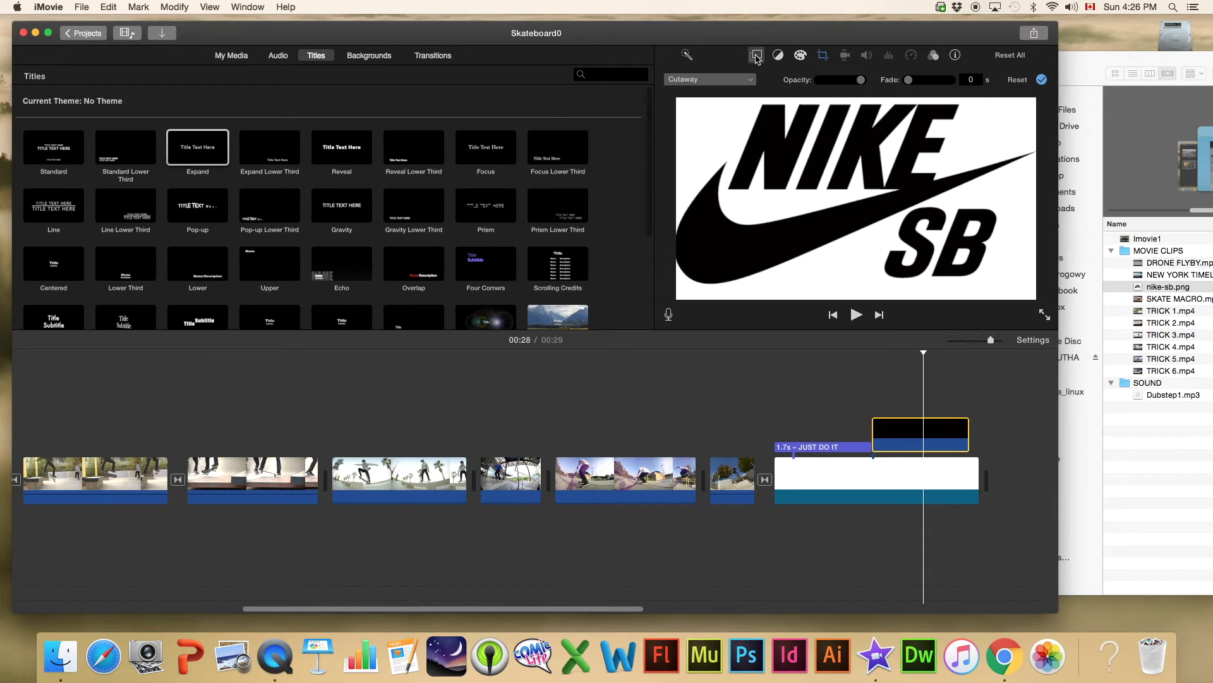
left_click(716, 81)
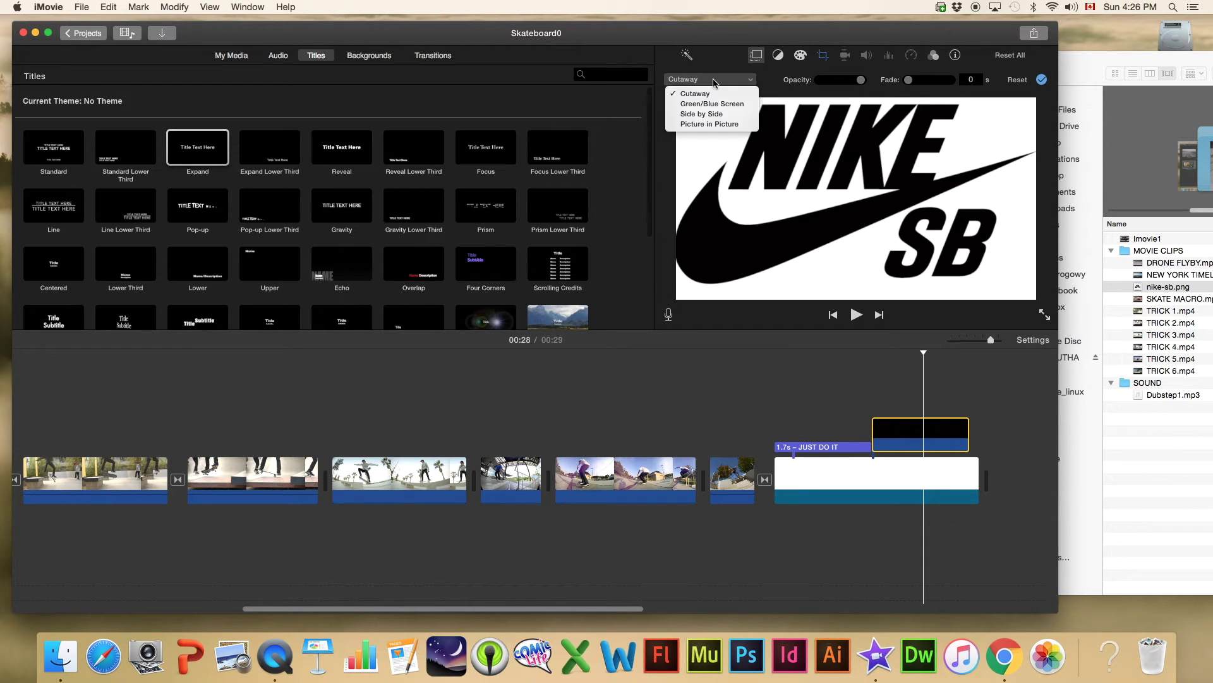
left_click(703, 123)
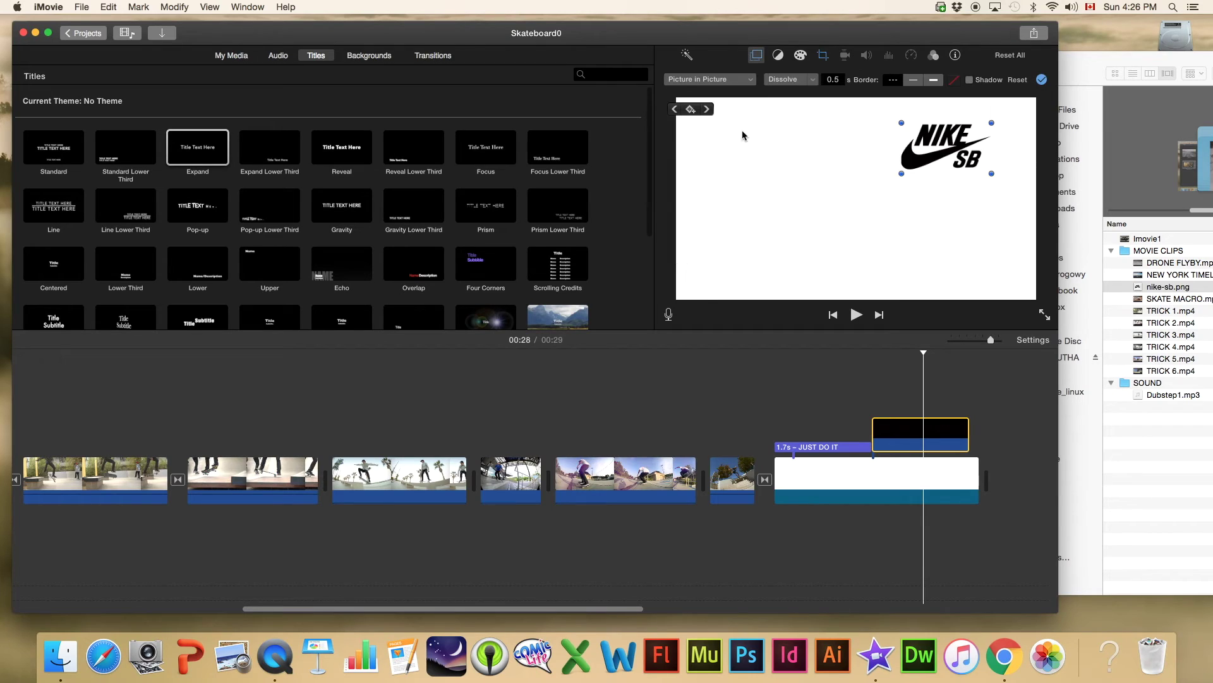
left_click(823, 56)
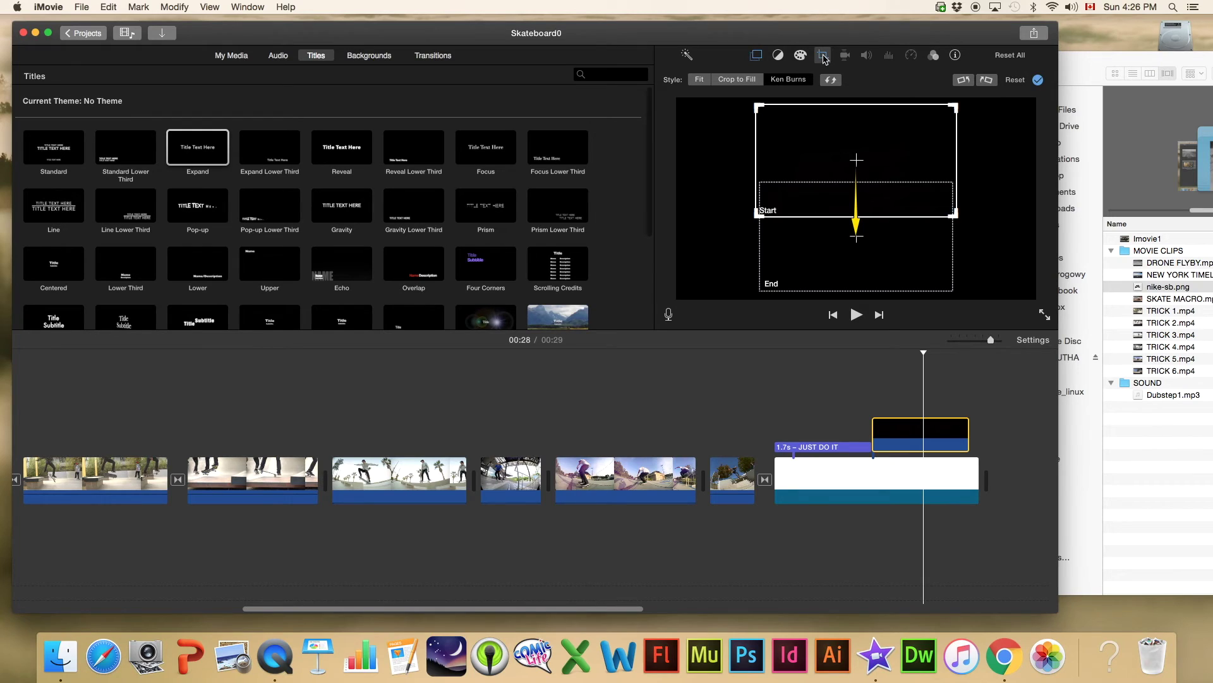
left_click(700, 80)
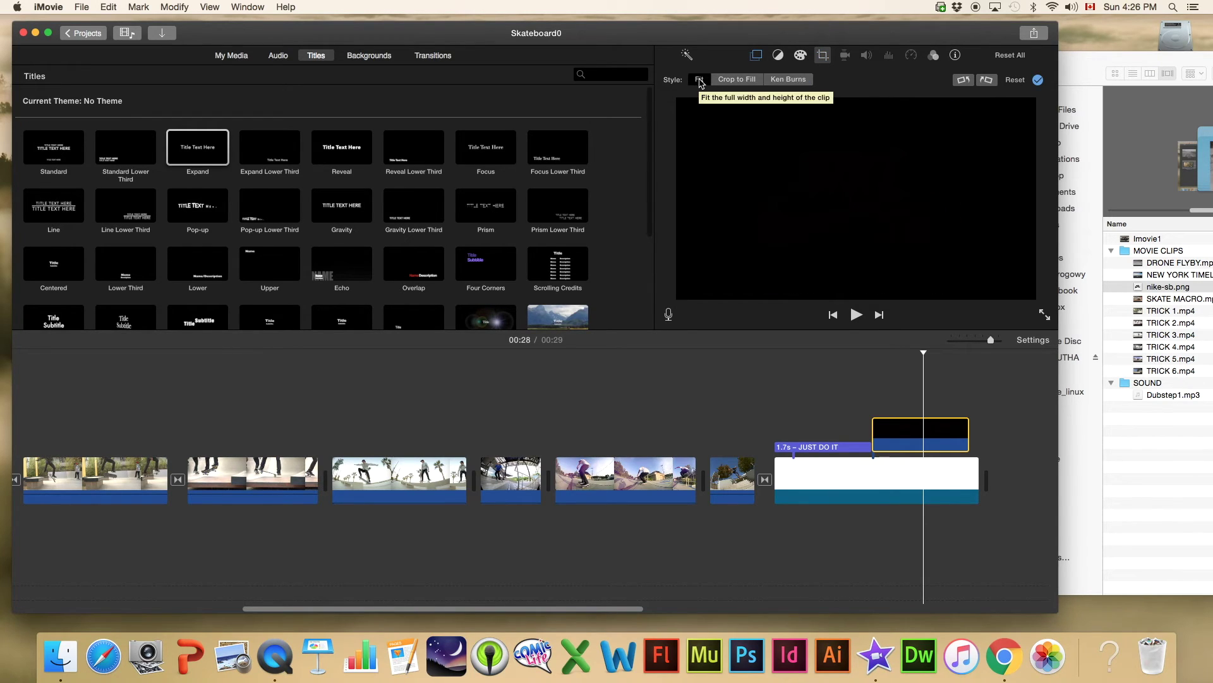
- Enlarge the picture-in-picture logo, center it on the white background and apply the overlay edits
left_click(757, 56)
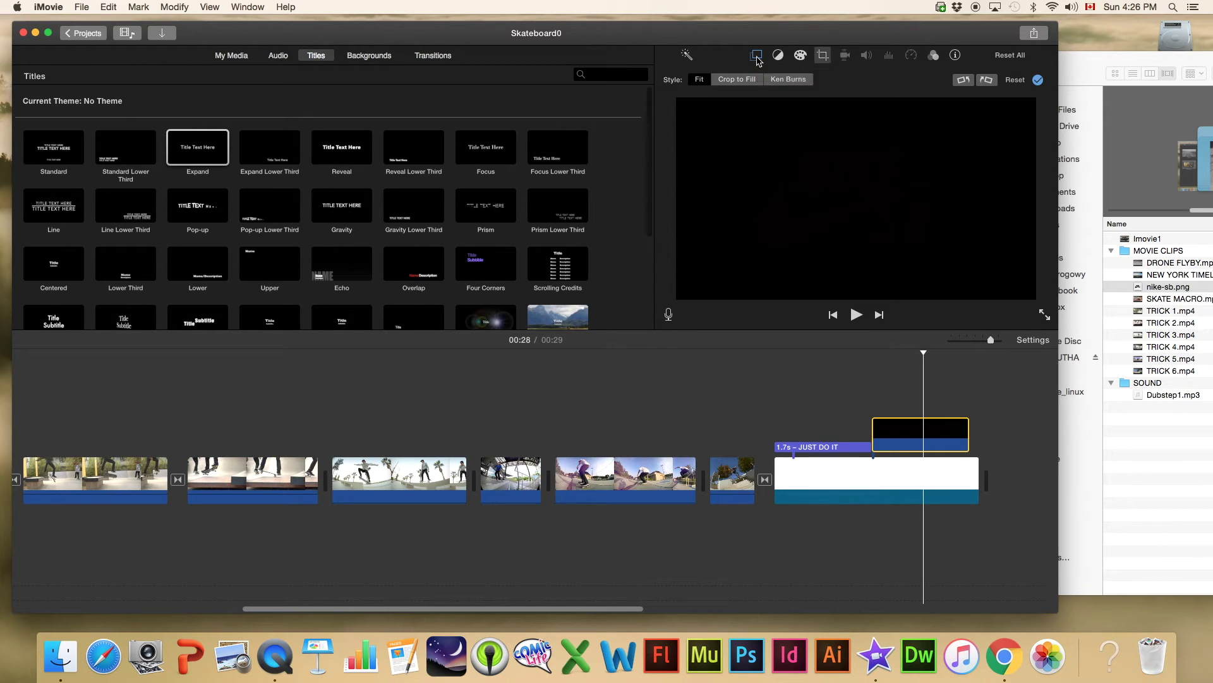
left_click_drag(949, 144, 966, 118)
left_click_drag(901, 143, 858, 186)
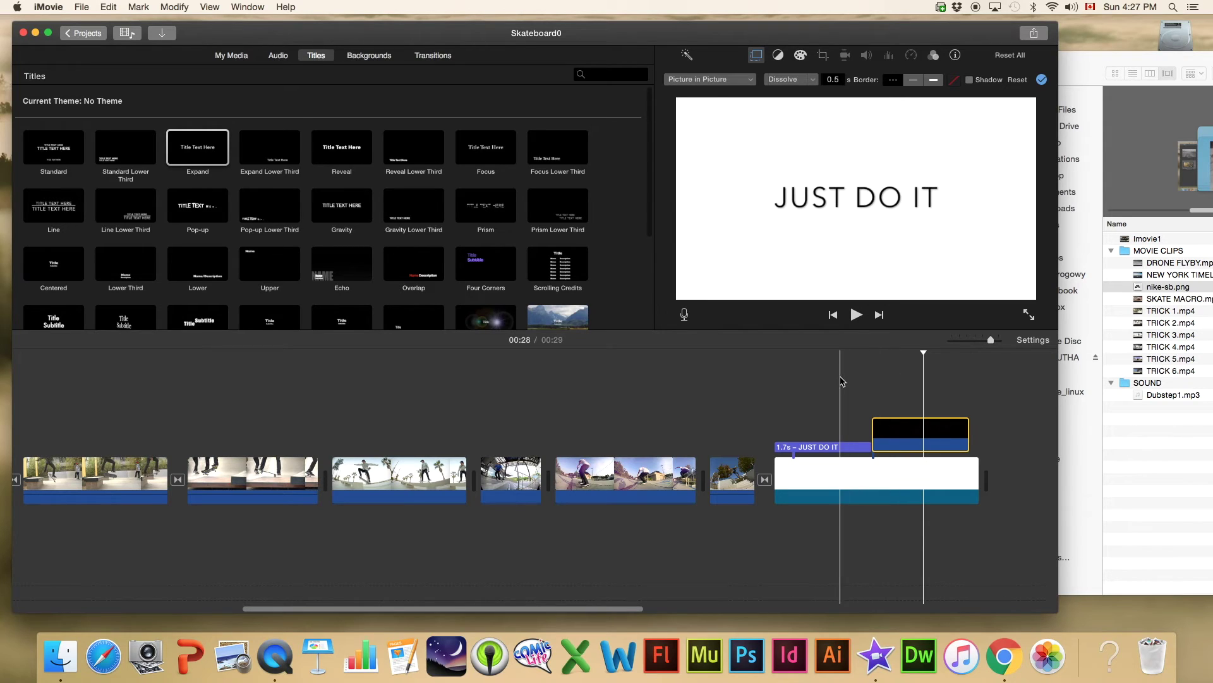
left_click(1042, 80)
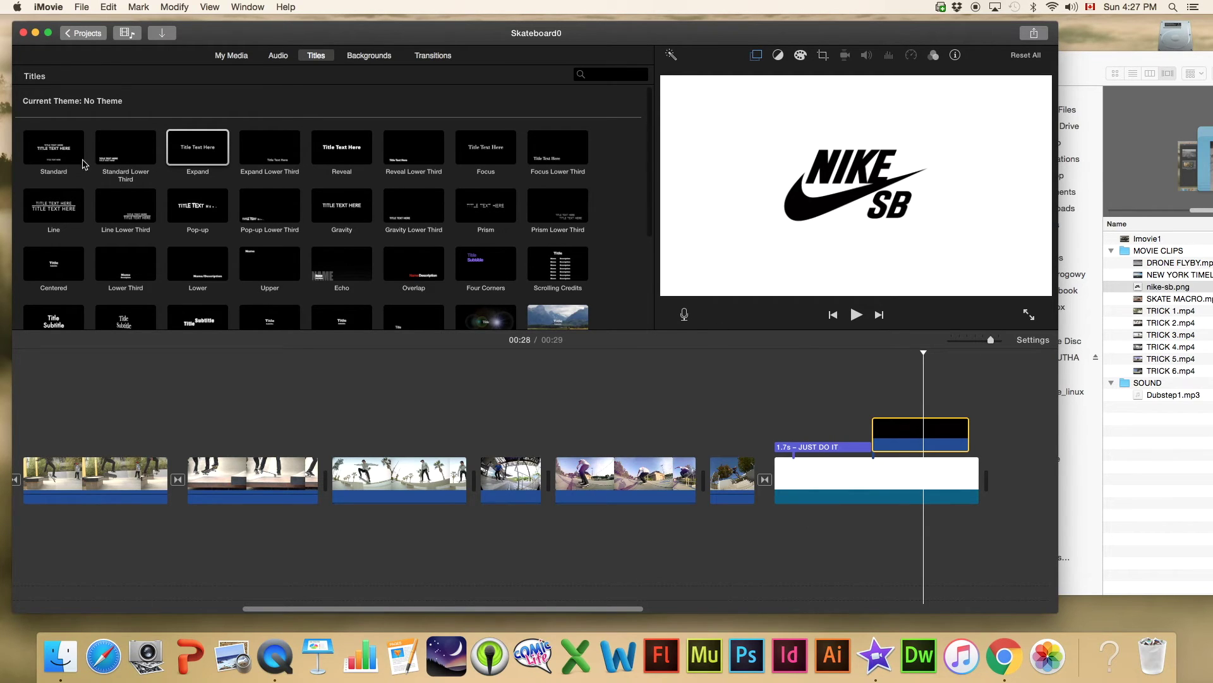
- Add a Standard title above the logo clip and trim it to 1.7 s to match the logo's length
left_click(49, 155)
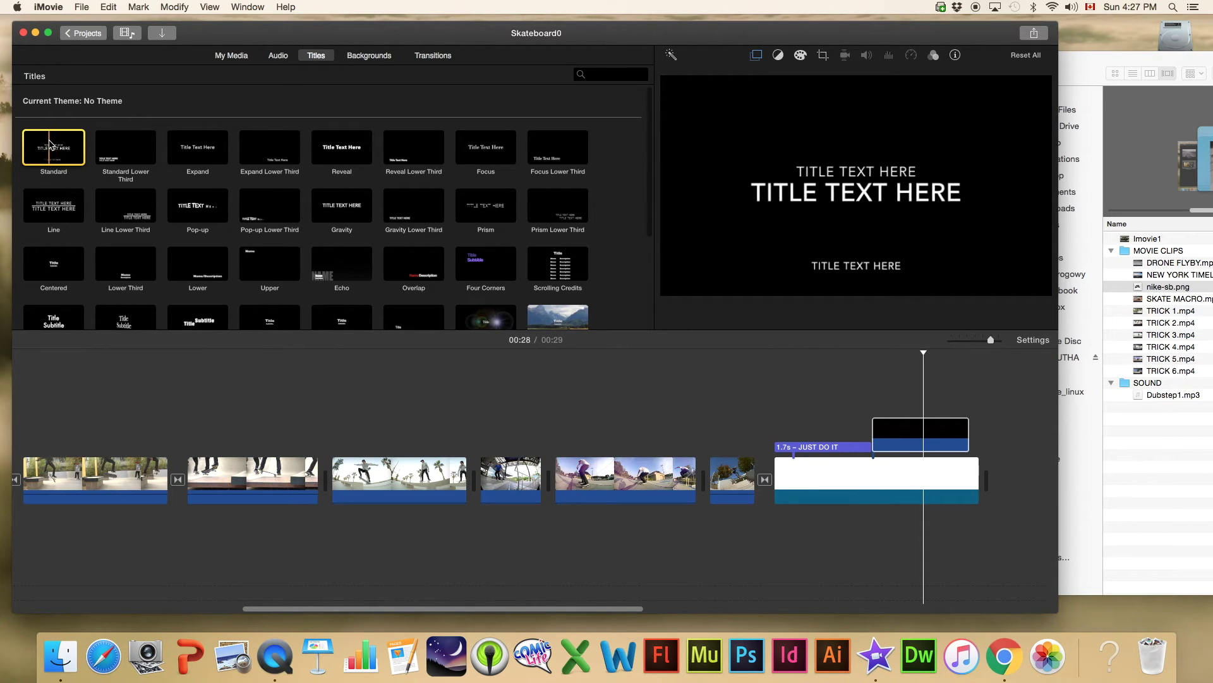
left_click_drag(291, 216, 876, 388)
scroll(876, 388, "right", 3)
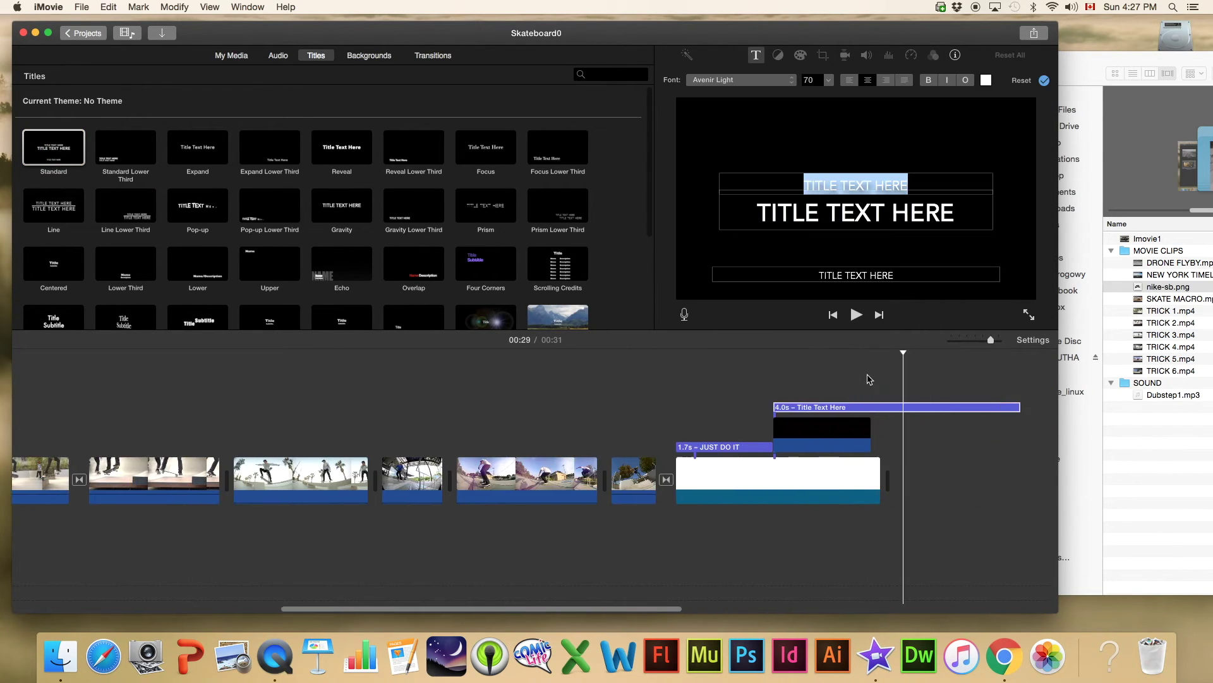
left_click(1019, 411)
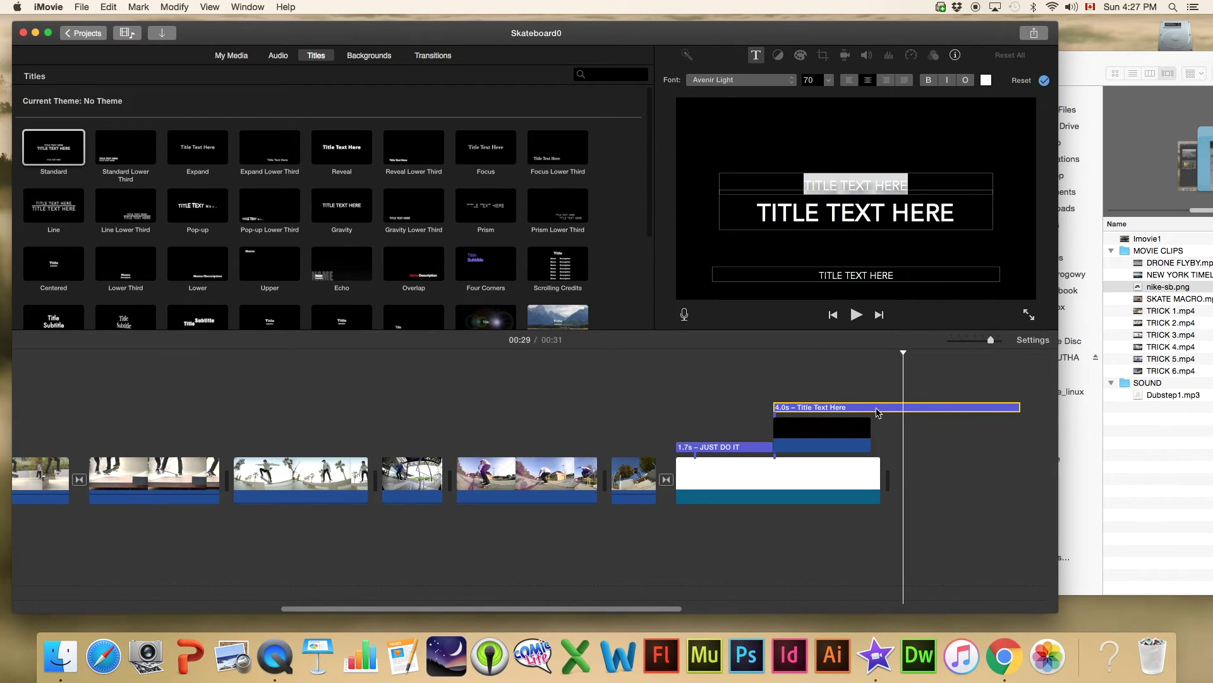
left_click_drag(1019, 407, 871, 415)
- Delete the upper two placeholder lines of the Standard title over the logo
left_click(821, 409)
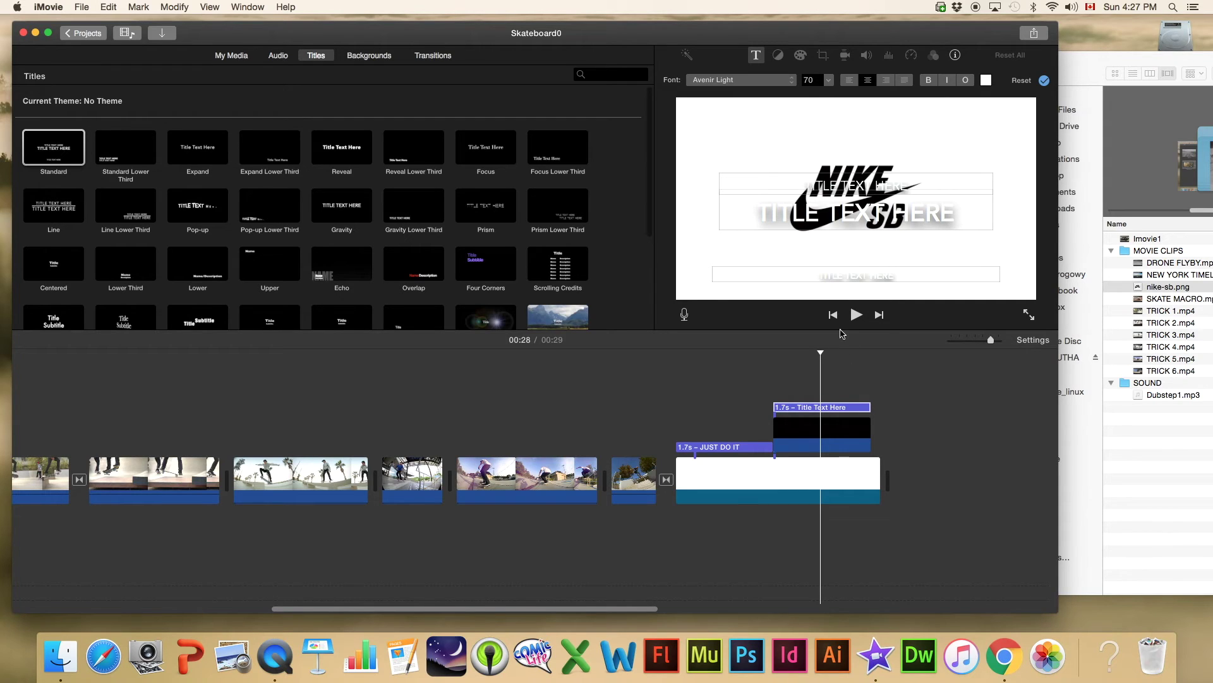
left_click(831, 408)
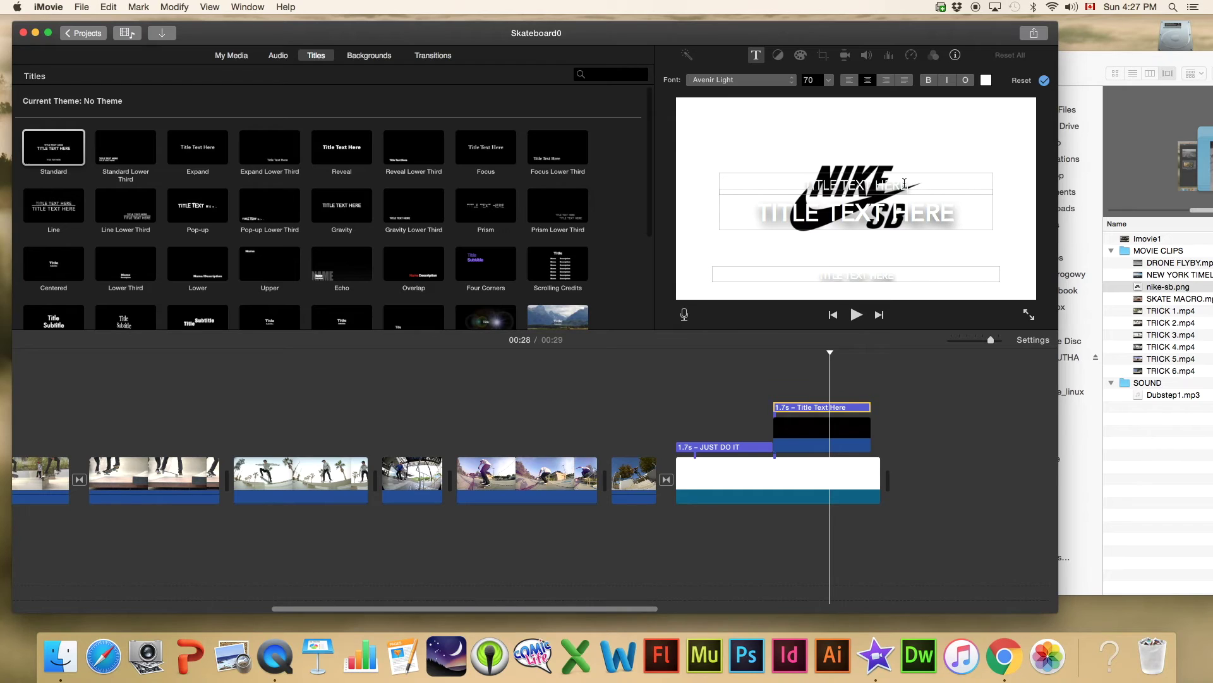
left_click_drag(914, 185, 757, 182)
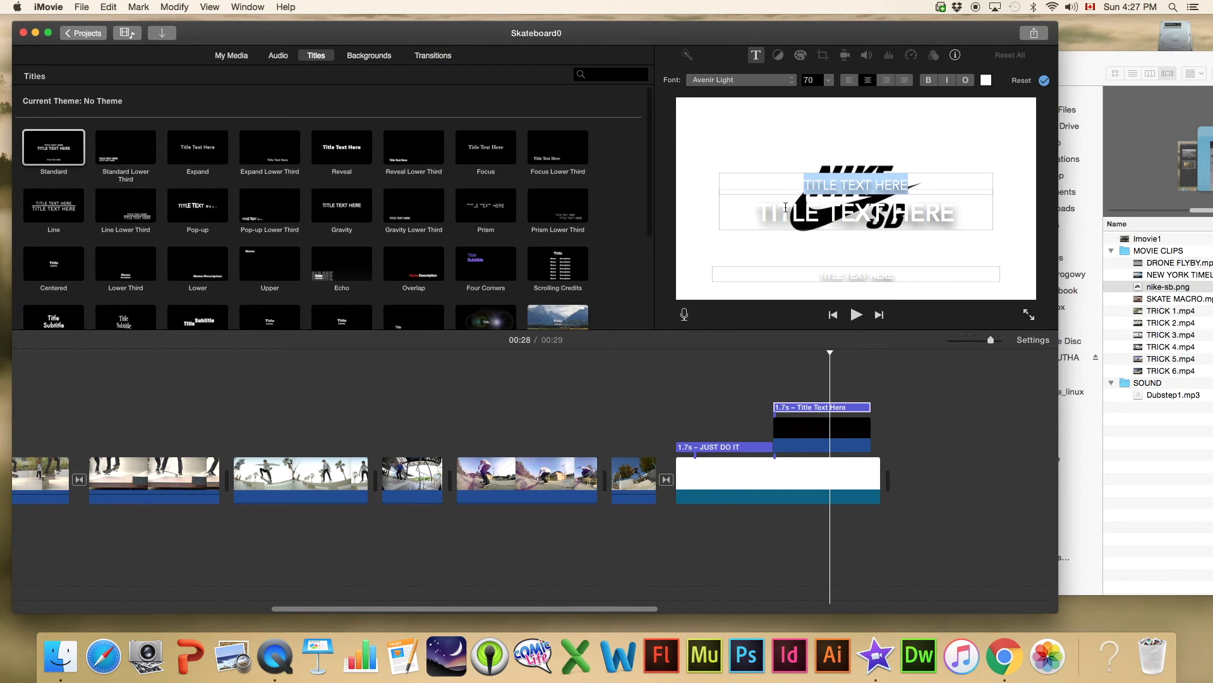
key("BackSpace")
left_click_drag(950, 212, 730, 214)
key("BackSpace")
left_click(868, 278)
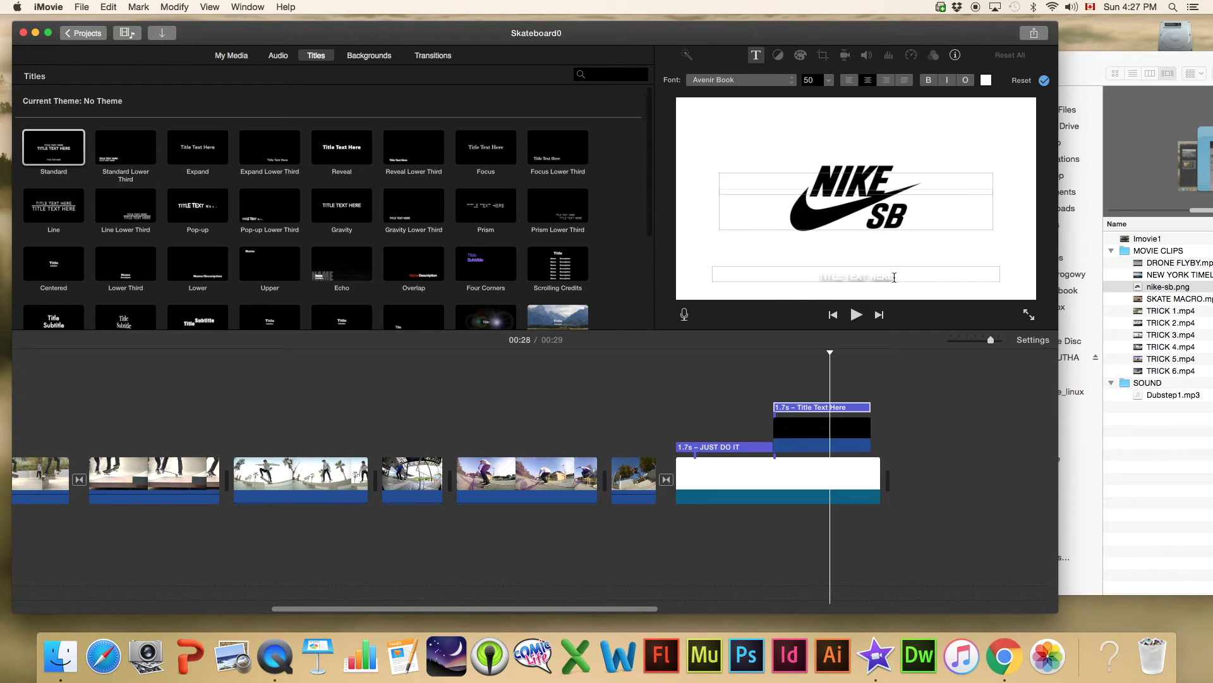
left_click_drag(894, 278, 783, 275)
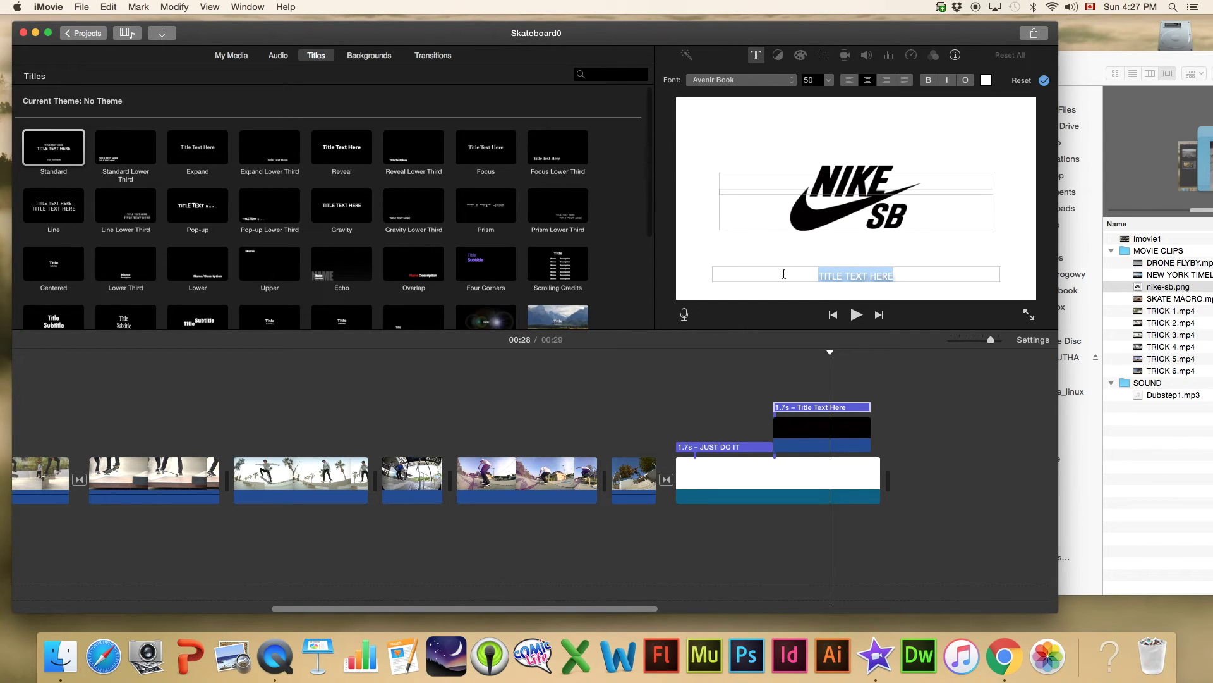
key("BackSpace")
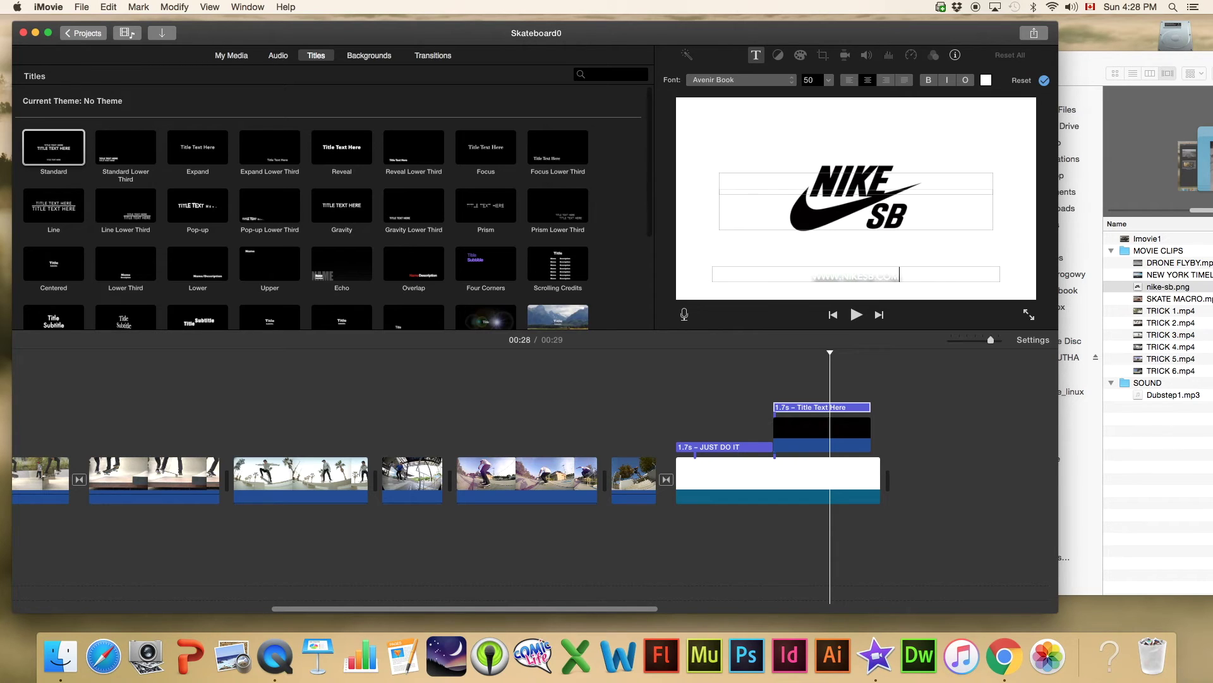
left_click_drag(901, 275, 789, 273)
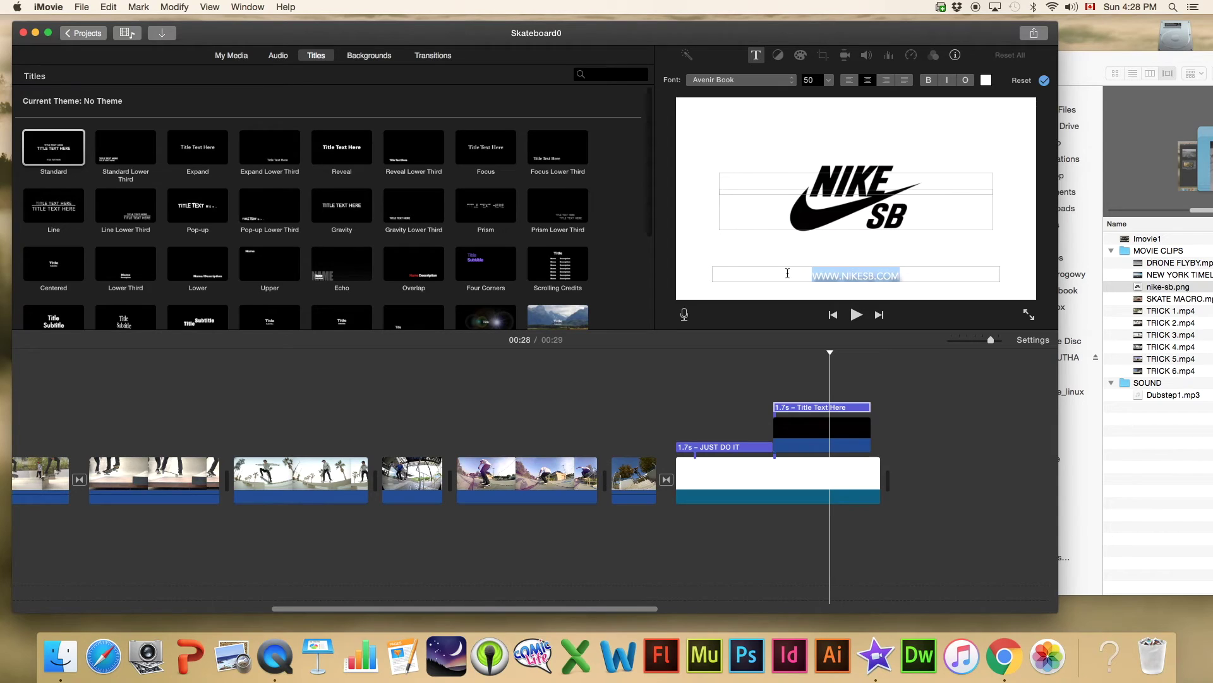
left_click(986, 80)
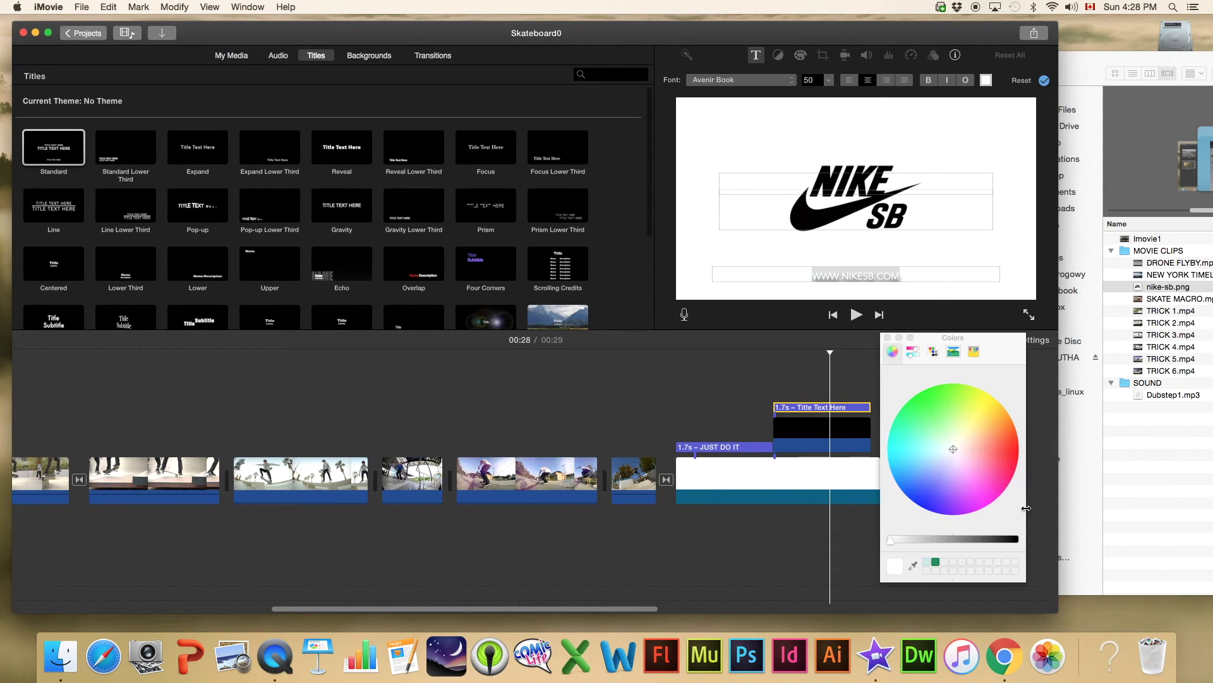
left_click(1012, 541)
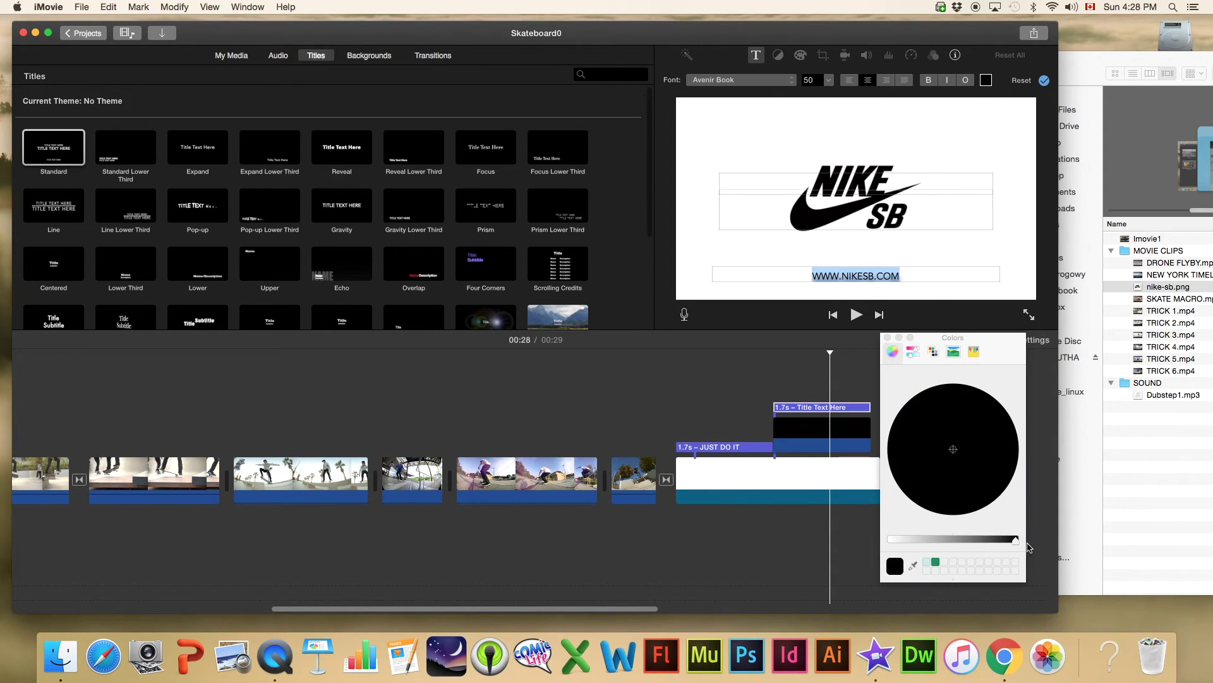
left_click(887, 337)
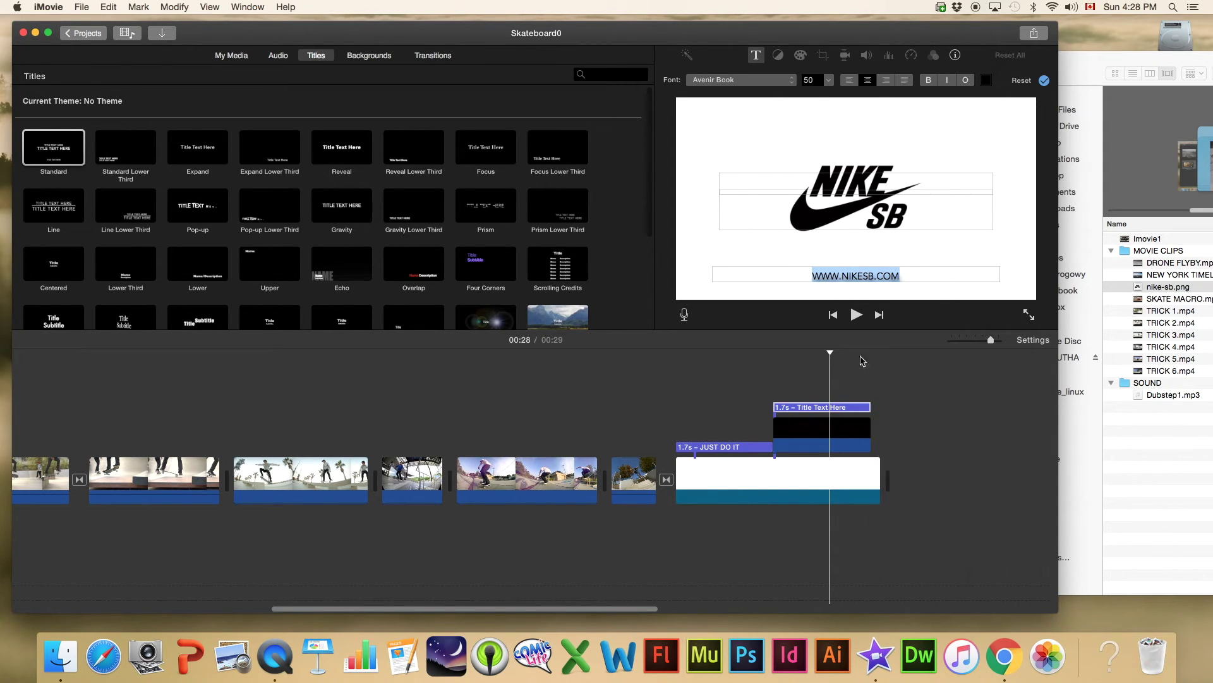
left_click(1044, 81)
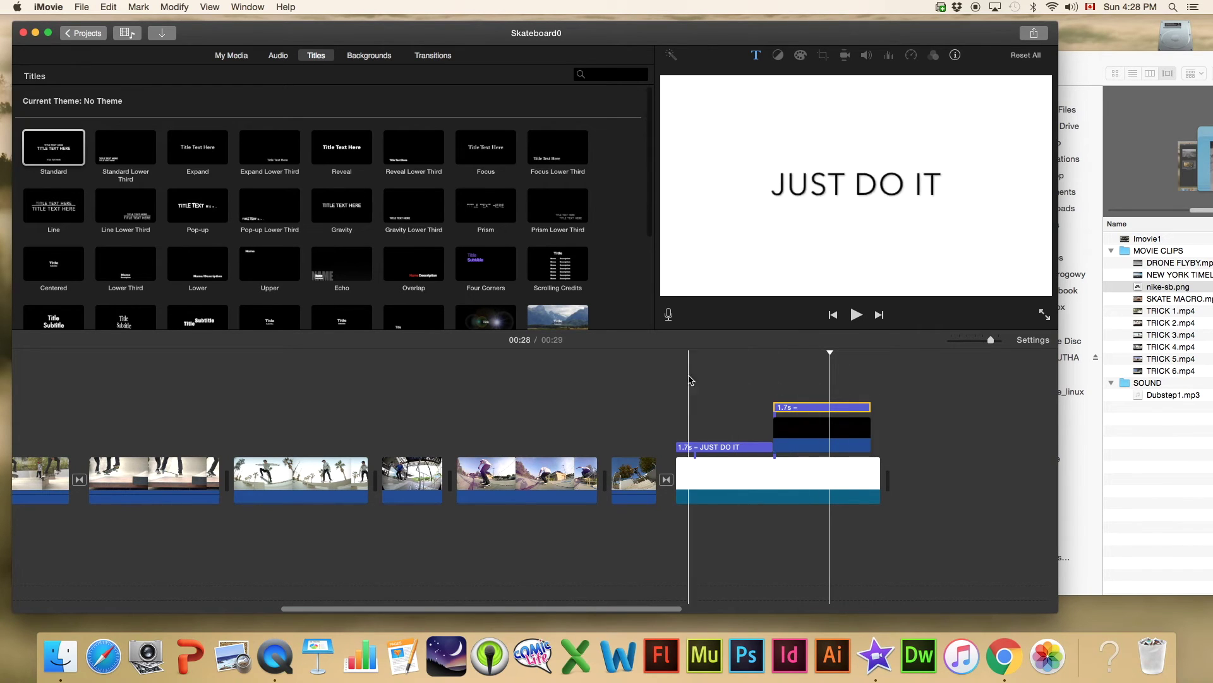
- Play the whole commercial from the beginning to review it
scroll(322, 392, "left", 10)
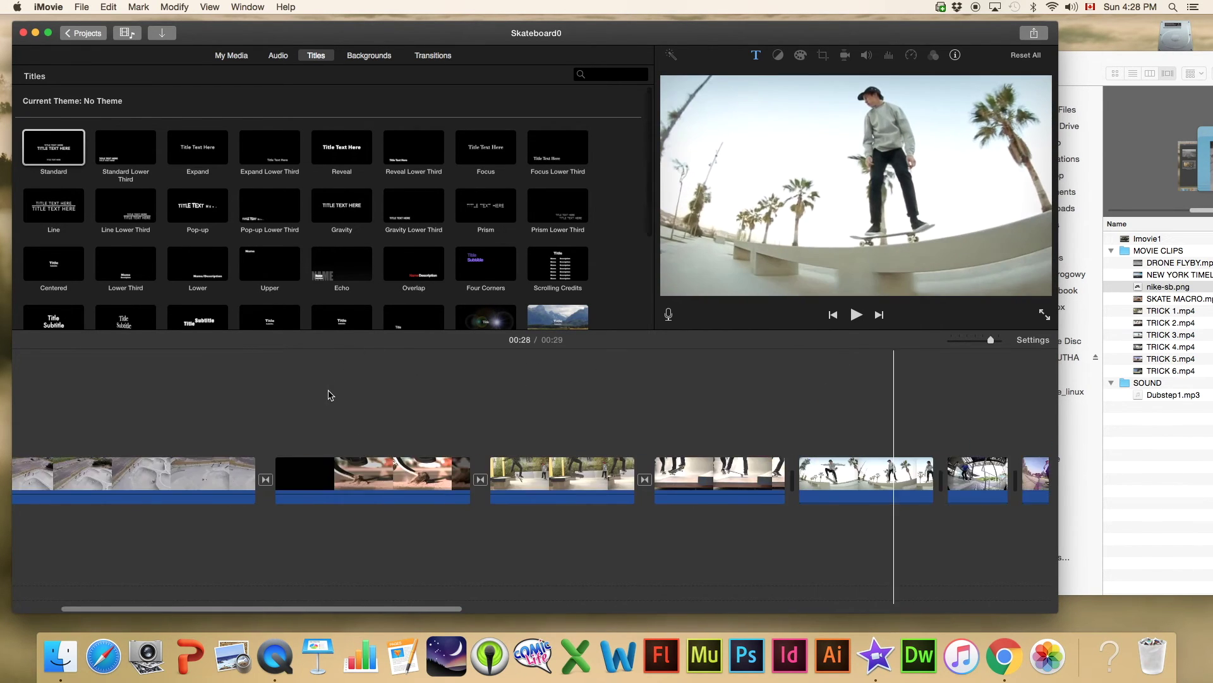
scroll(328, 395, "left", 5)
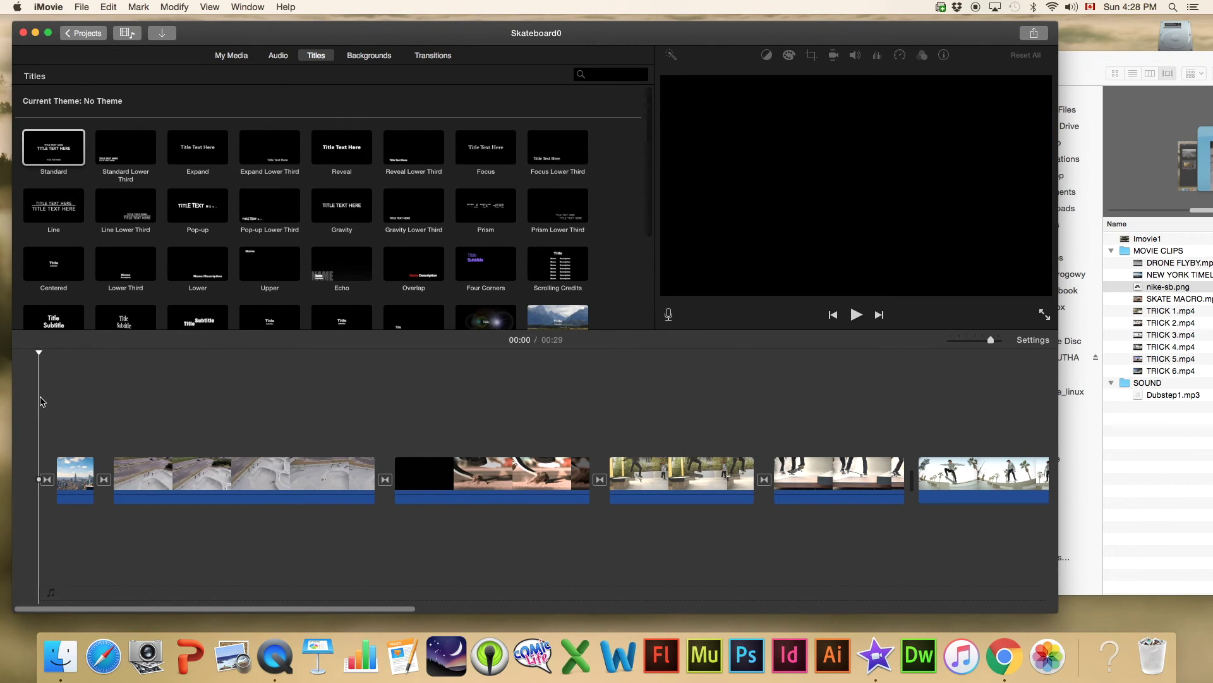
key("space")
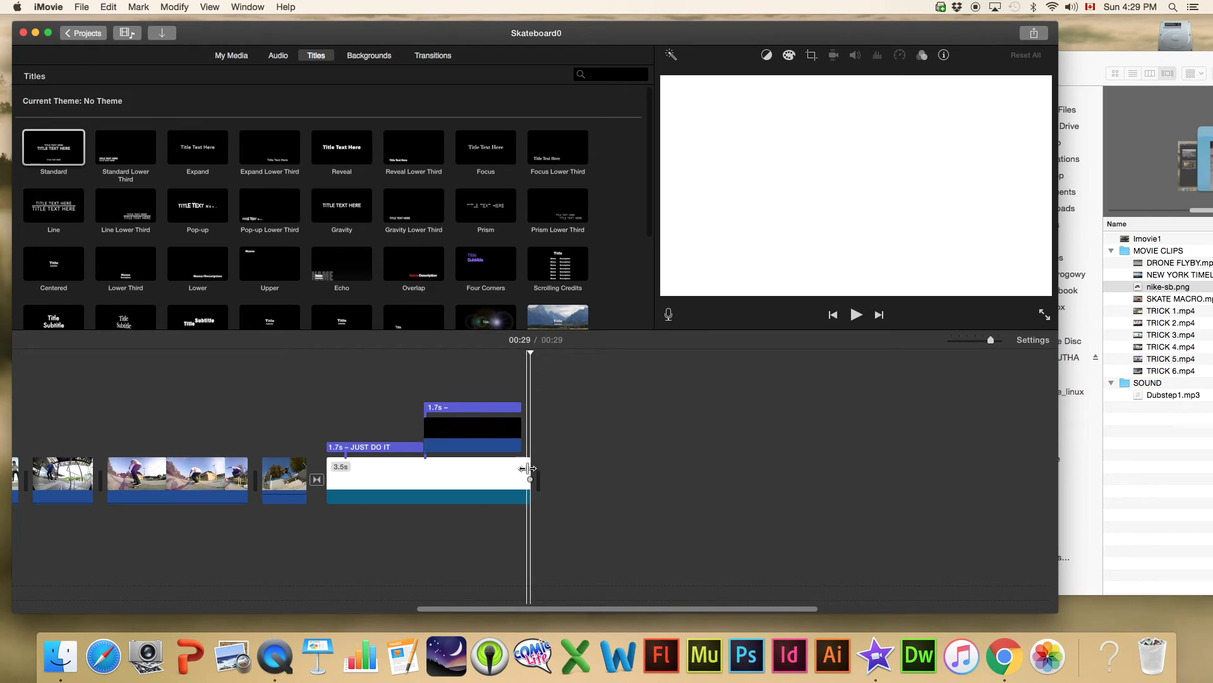
- Extend the white background at the end, and lengthen the logo clip and the web address title above it to 2.7 s
left_click_drag(530, 469, 597, 476)
left_click(517, 430)
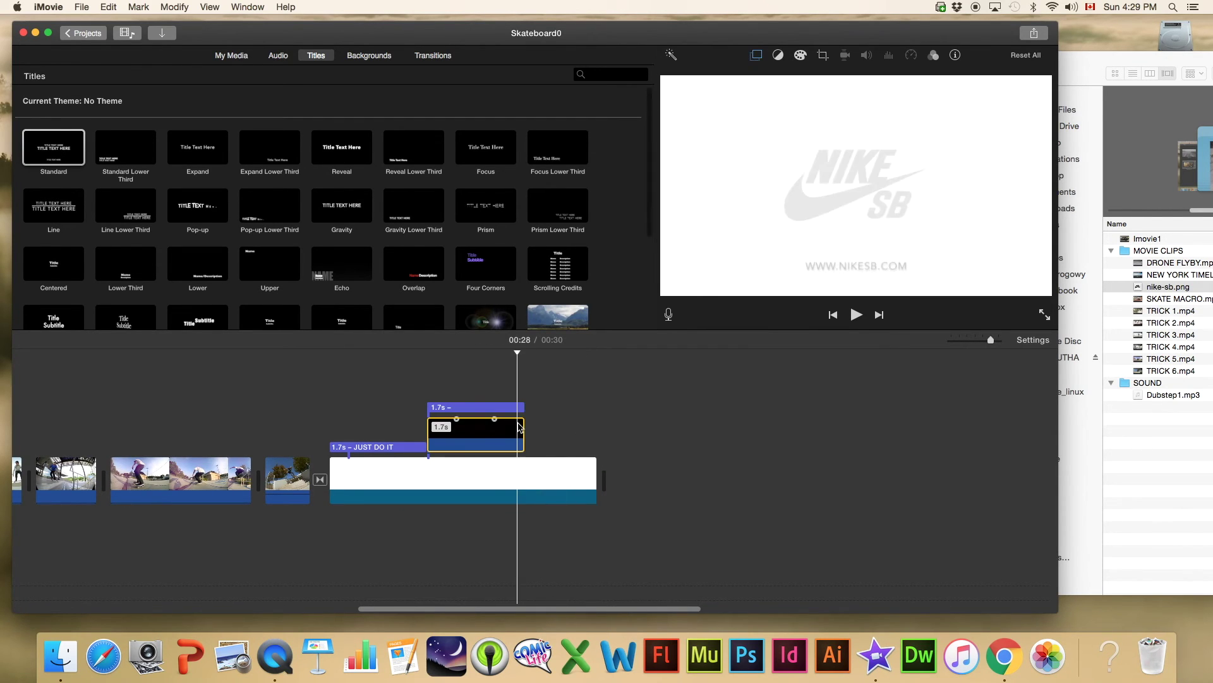
left_click_drag(523, 431, 581, 416)
left_click(501, 410)
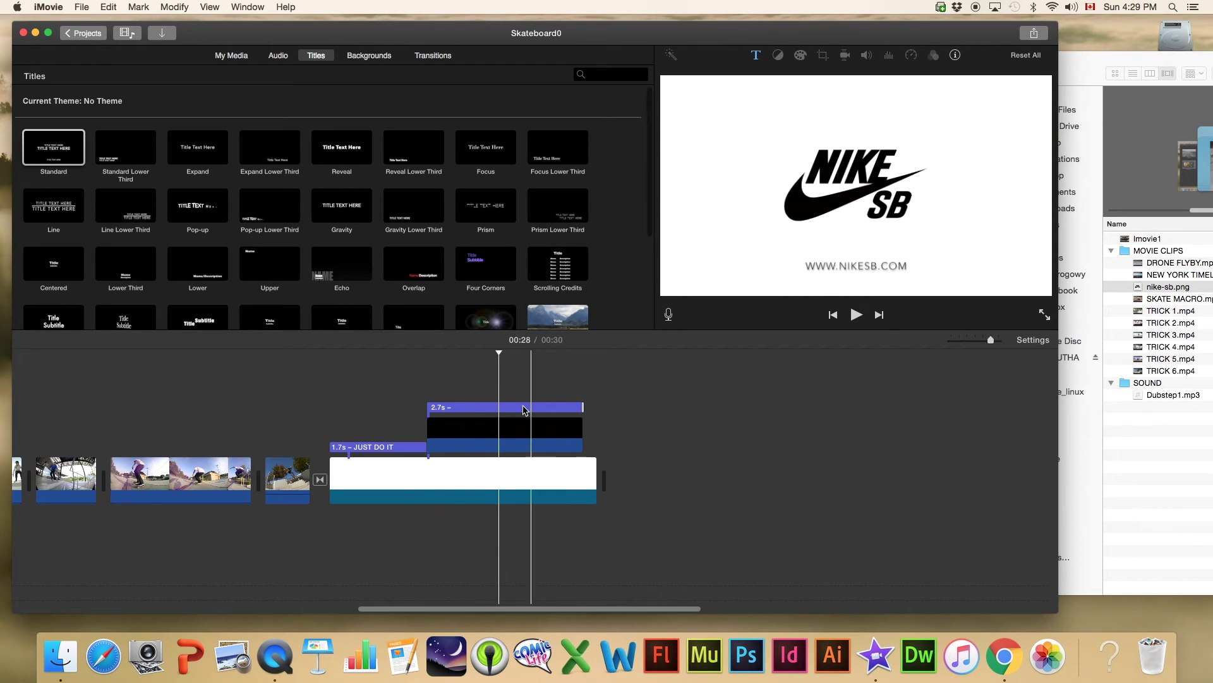
scroll(413, 393, "left", 15)
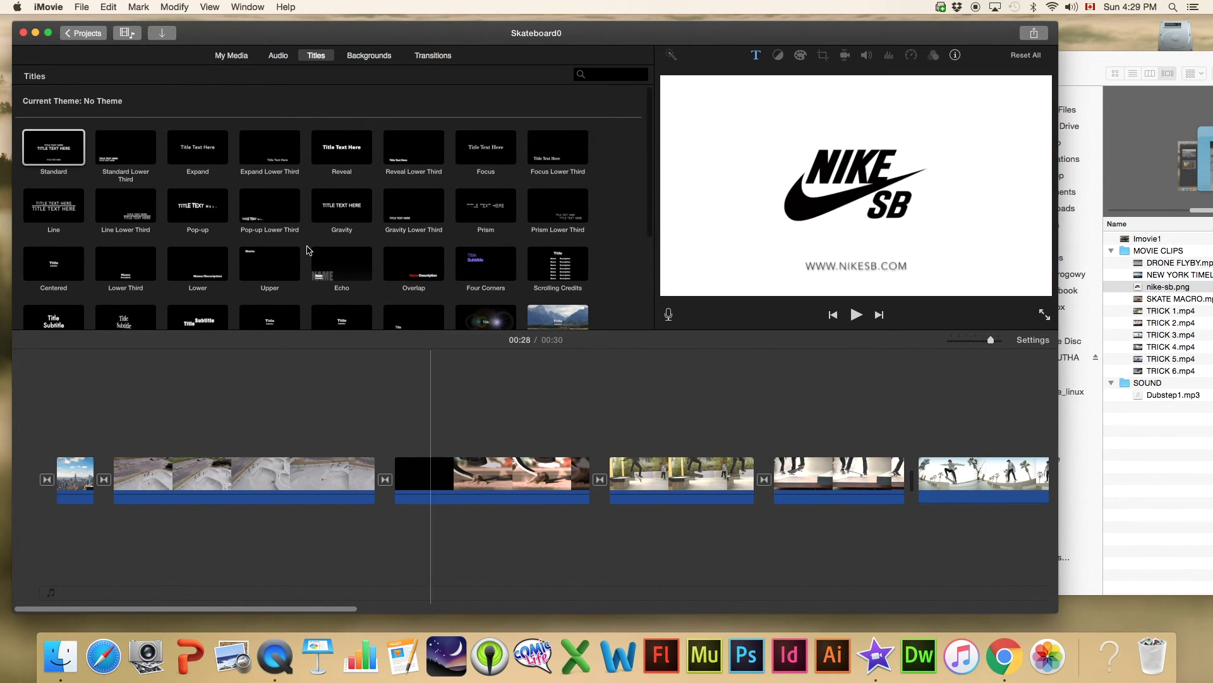
- Add Dubstep1.mp3 from the SOUND folder beneath the video clips and align it with the start of the timeline
left_click(278, 57)
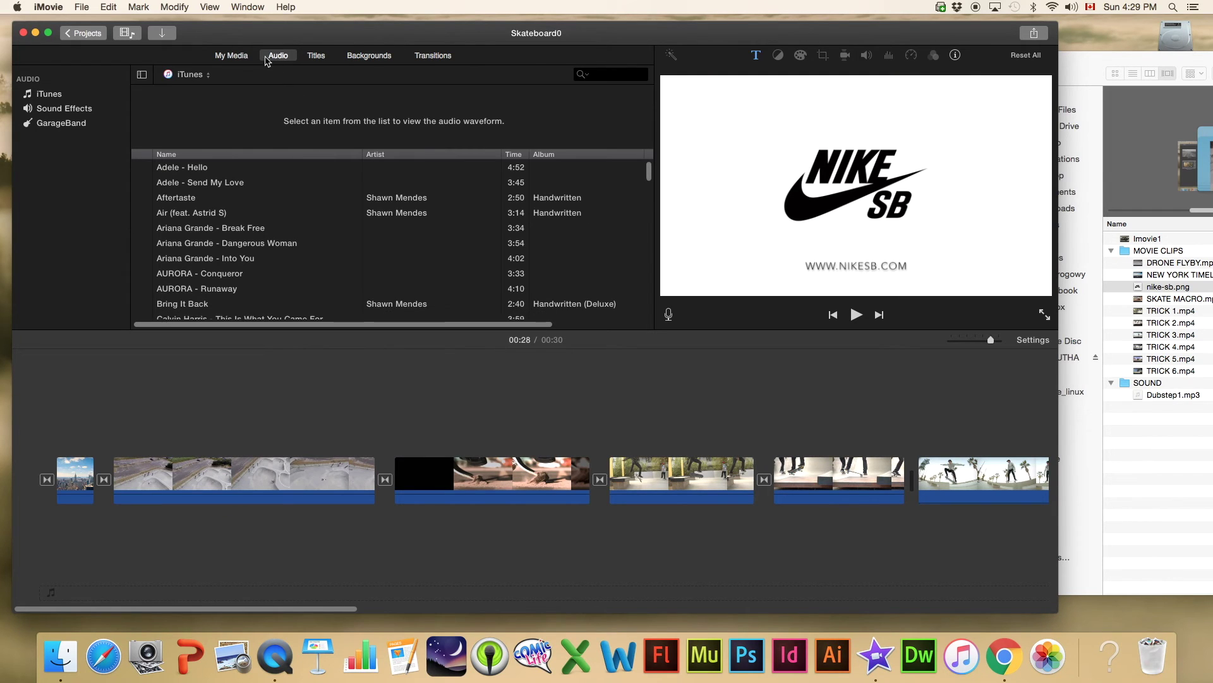
left_click(241, 58)
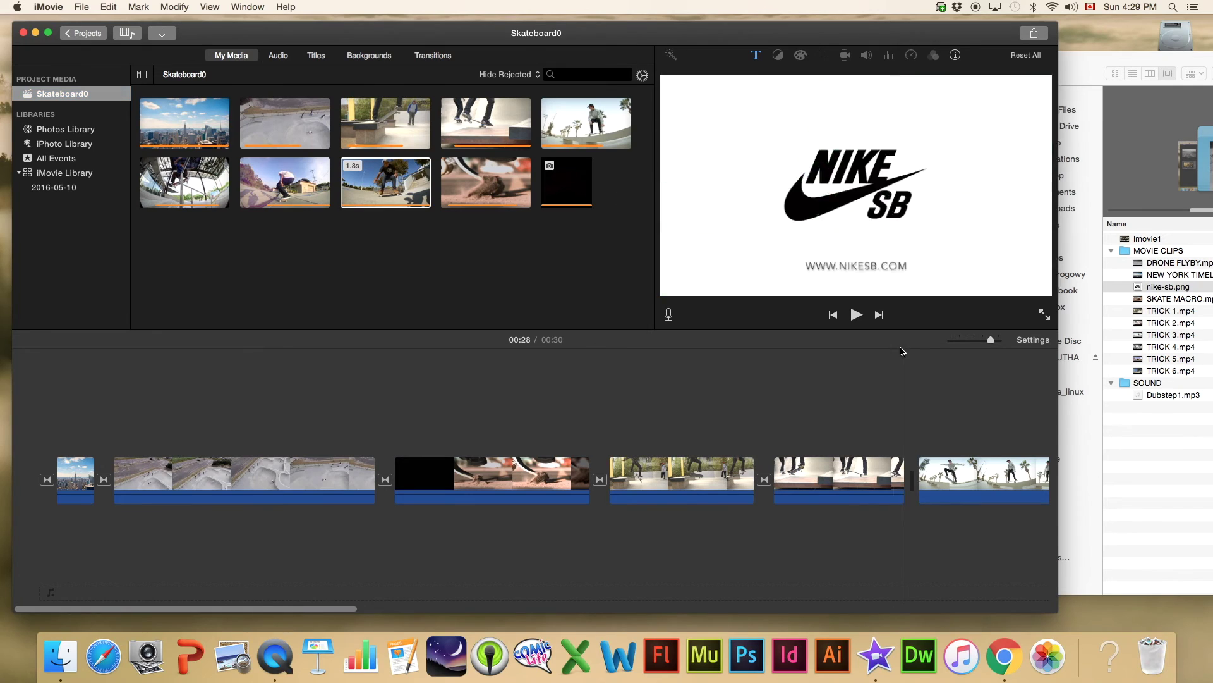
left_click(1074, 388)
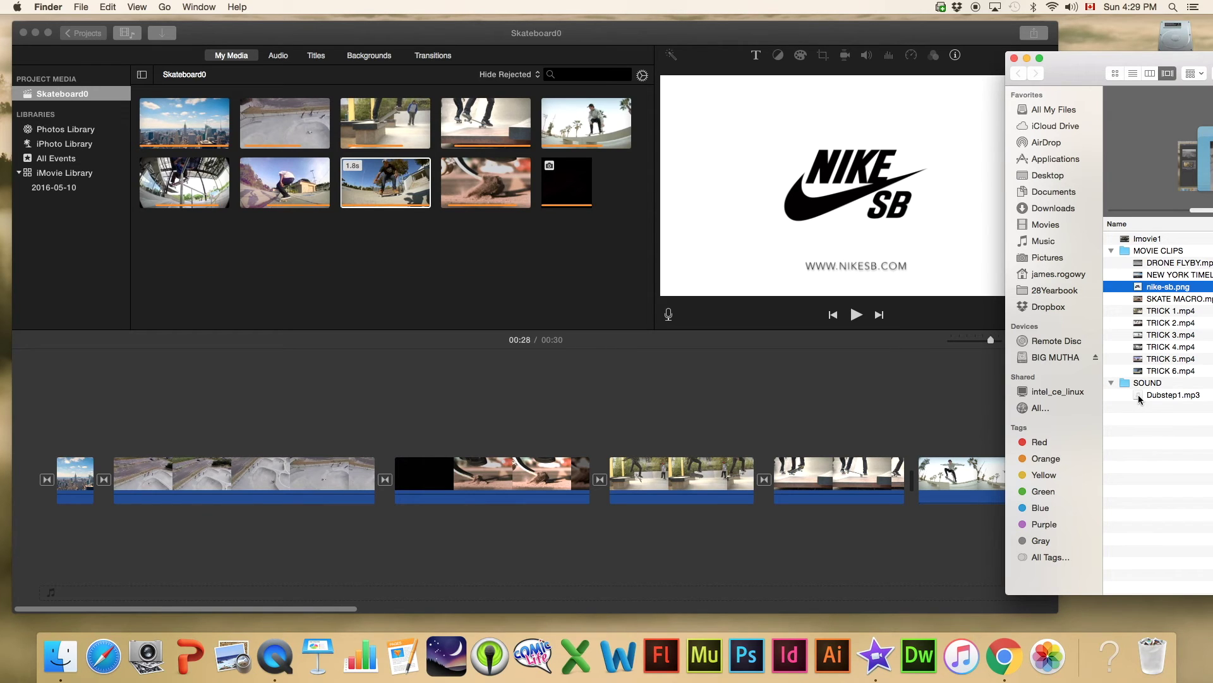
left_click_drag(1120, 401, 400, 522)
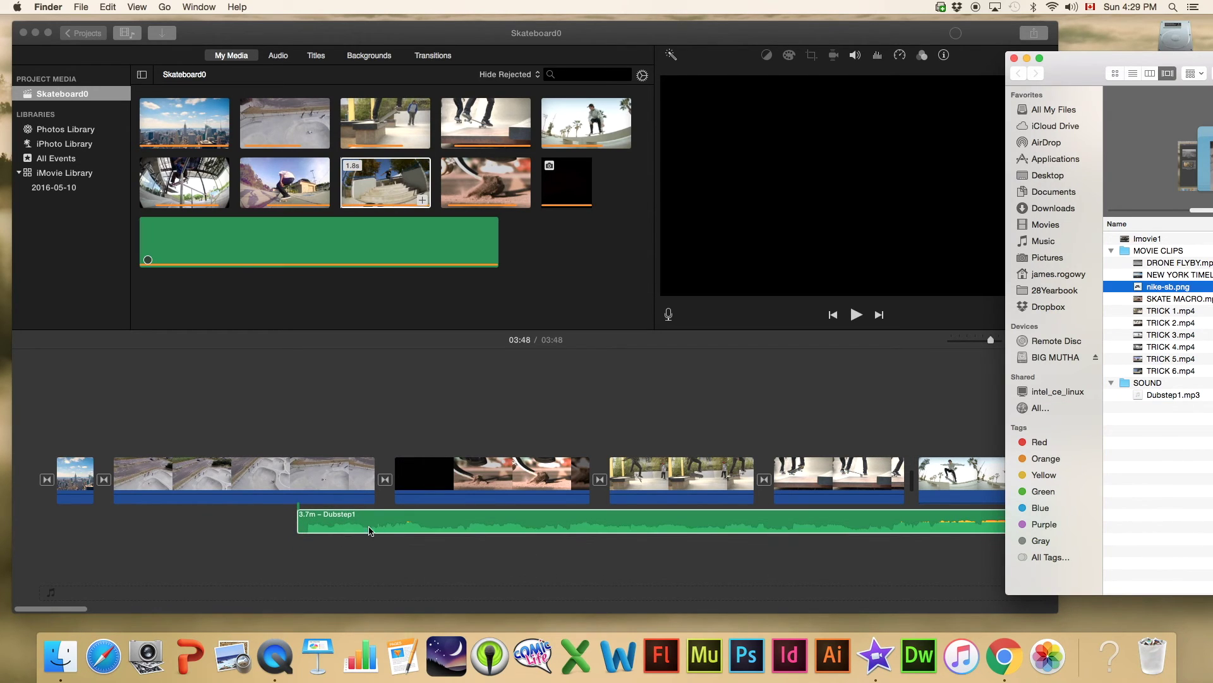
left_click(399, 518)
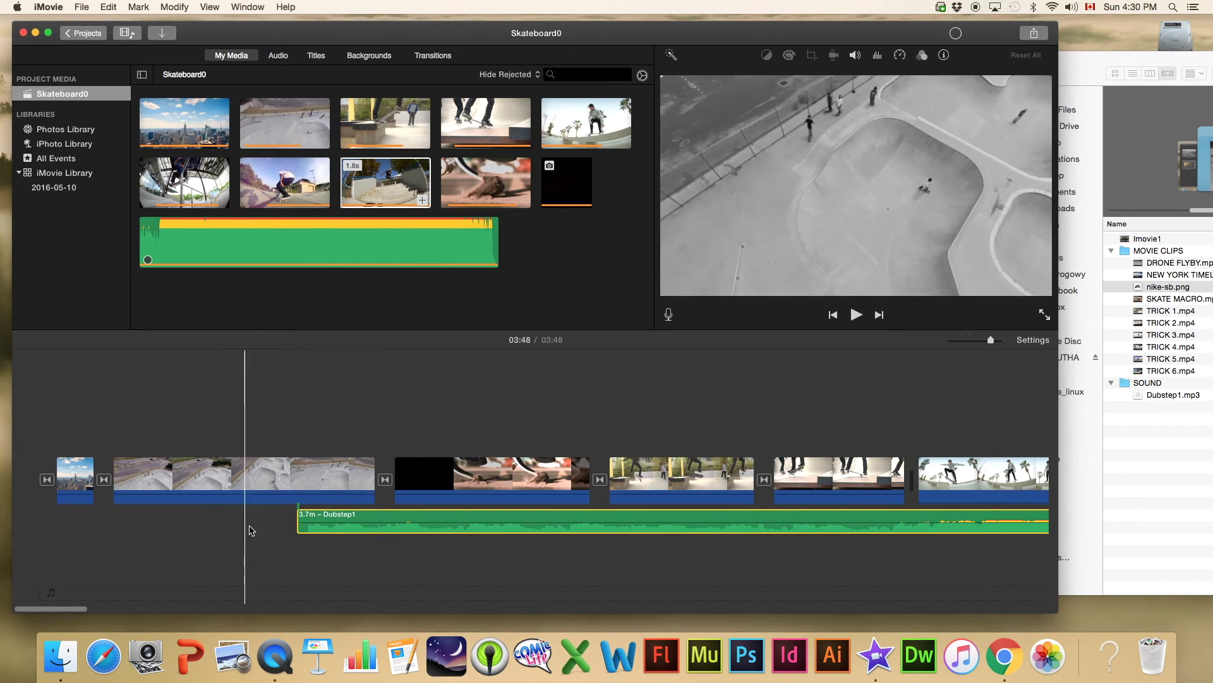
left_click_drag(364, 522, 107, 517)
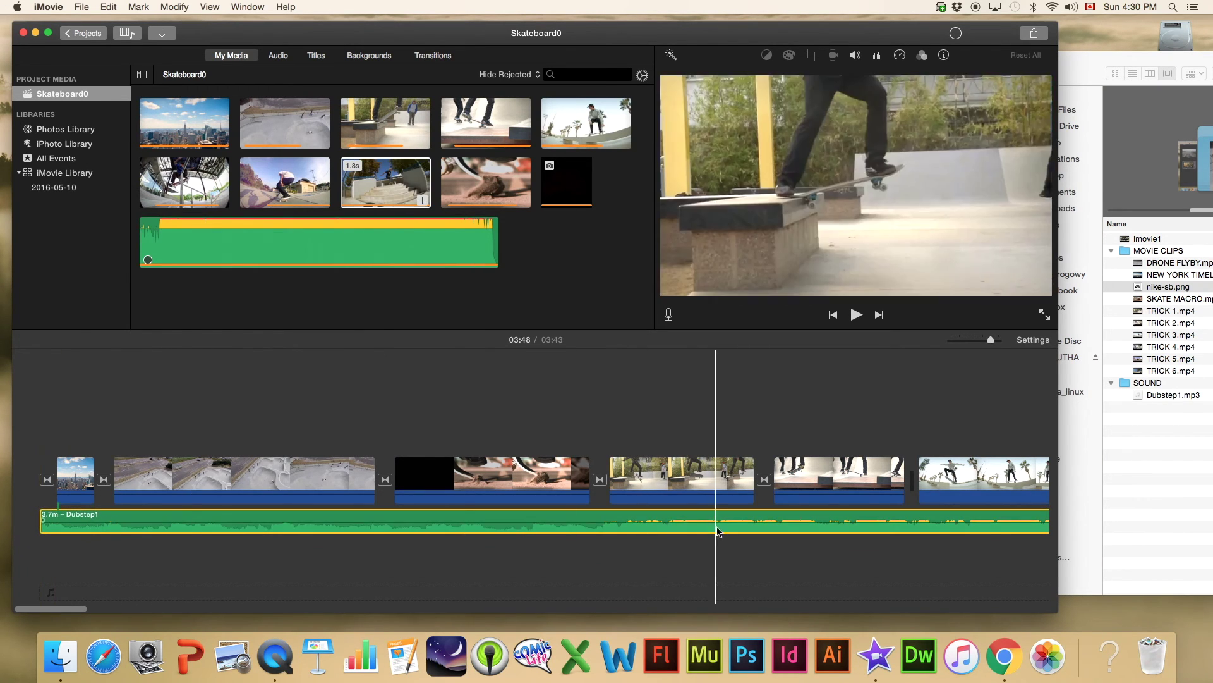
- Trim the end of the Dubstep1 music to 30.2 s so it ends with the white background
scroll(790, 502, "right", 10)
scroll(733, 487, "right", 10)
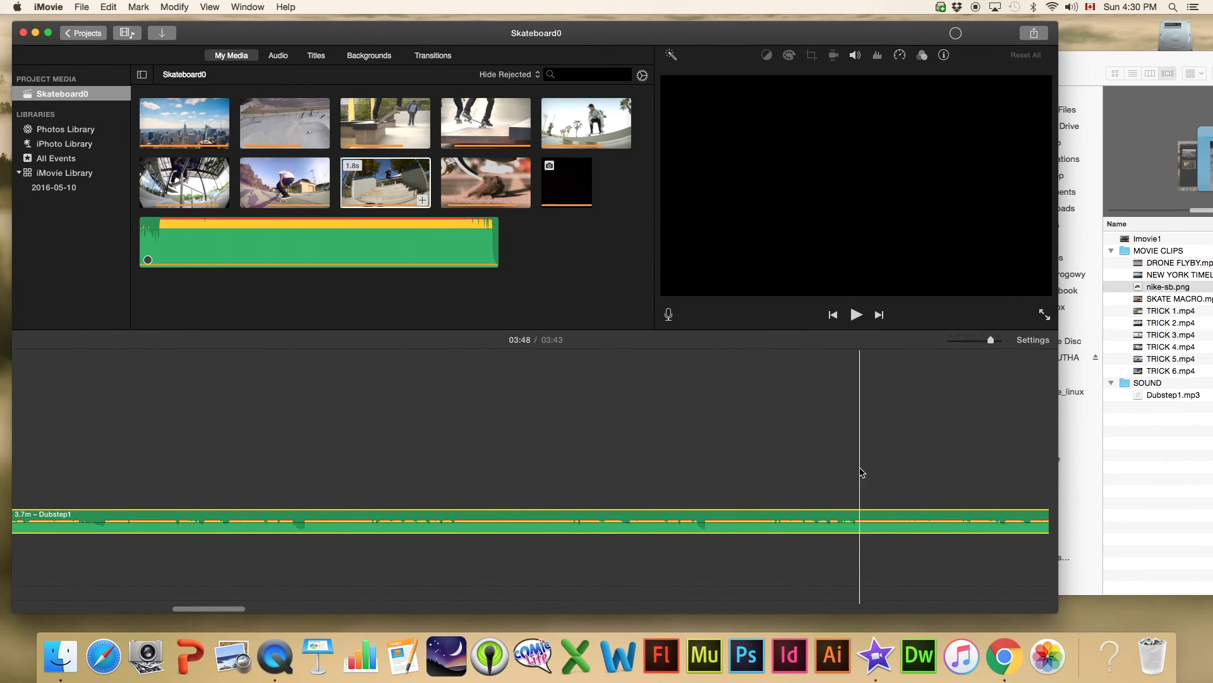
left_click_drag(987, 342, 949, 340)
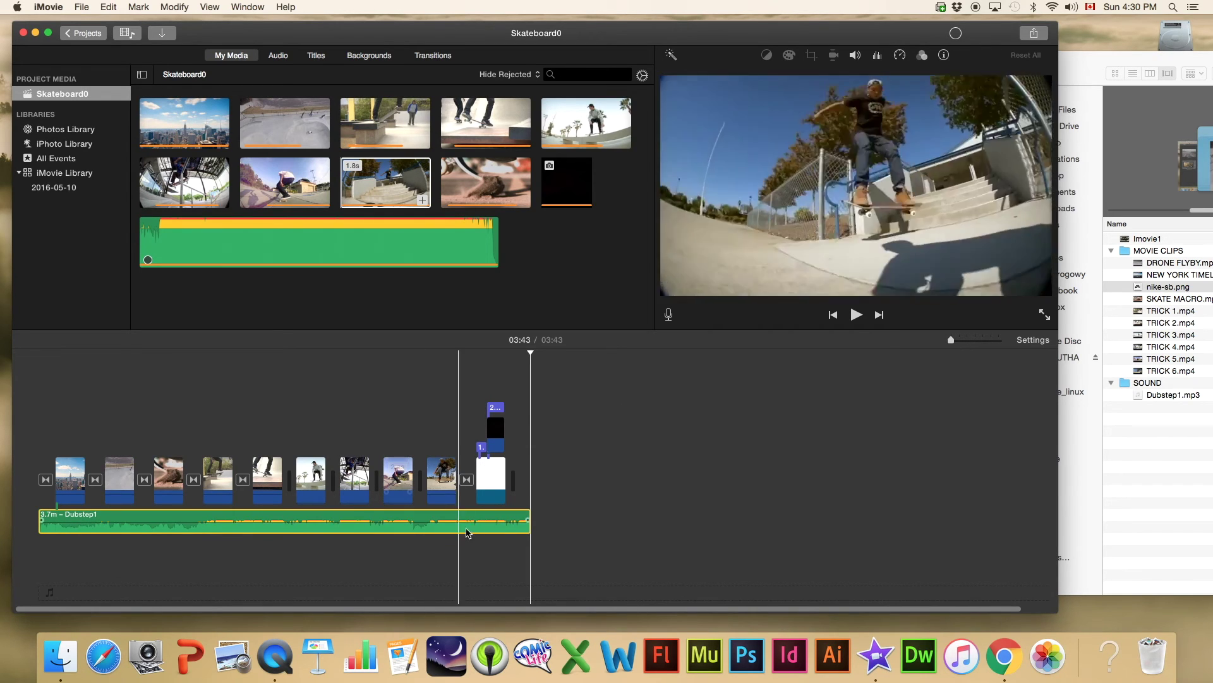
left_click_drag(531, 511, 513, 512)
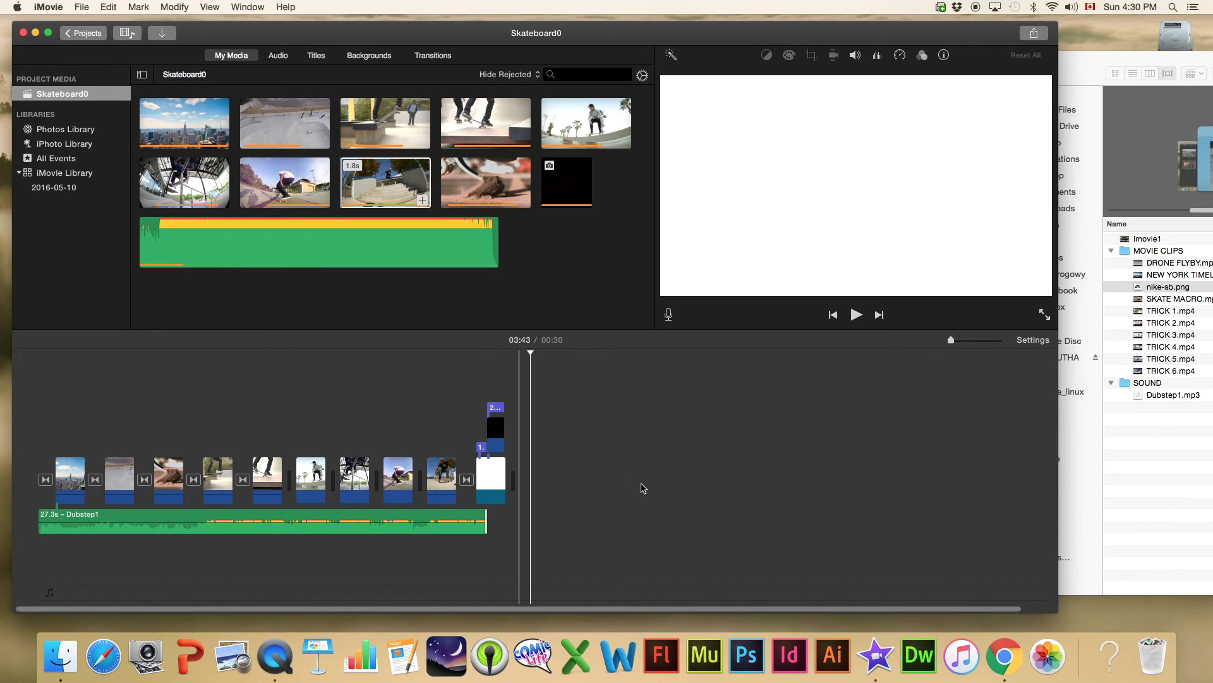
left_click_drag(951, 339, 991, 341)
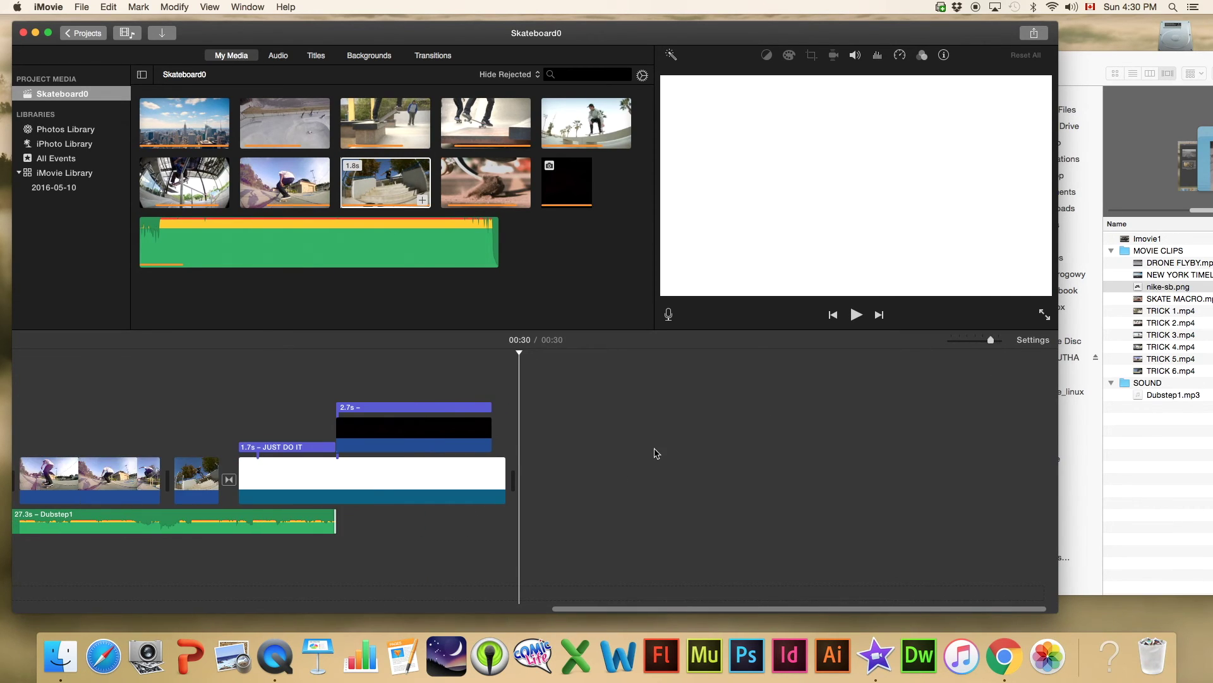
left_click(326, 521)
left_click_drag(336, 516, 507, 517)
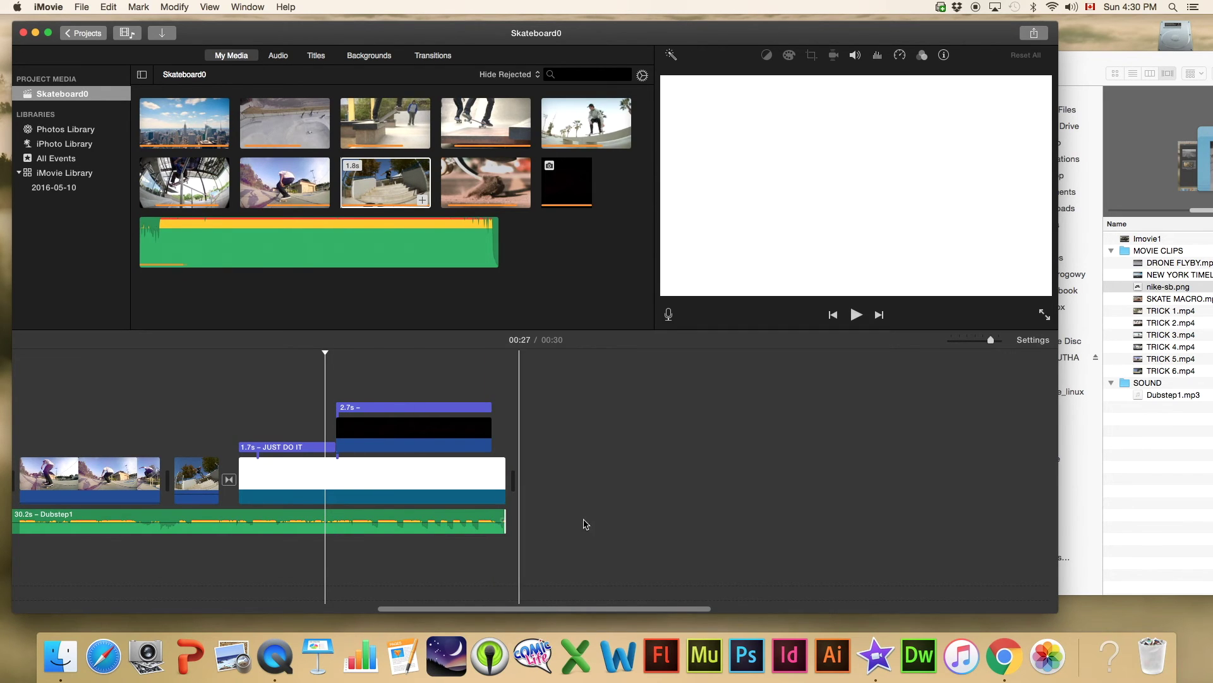
- Lower the volume of the Dubstep1 music to 71% and show its volume settings
scroll(366, 465, "left", 15)
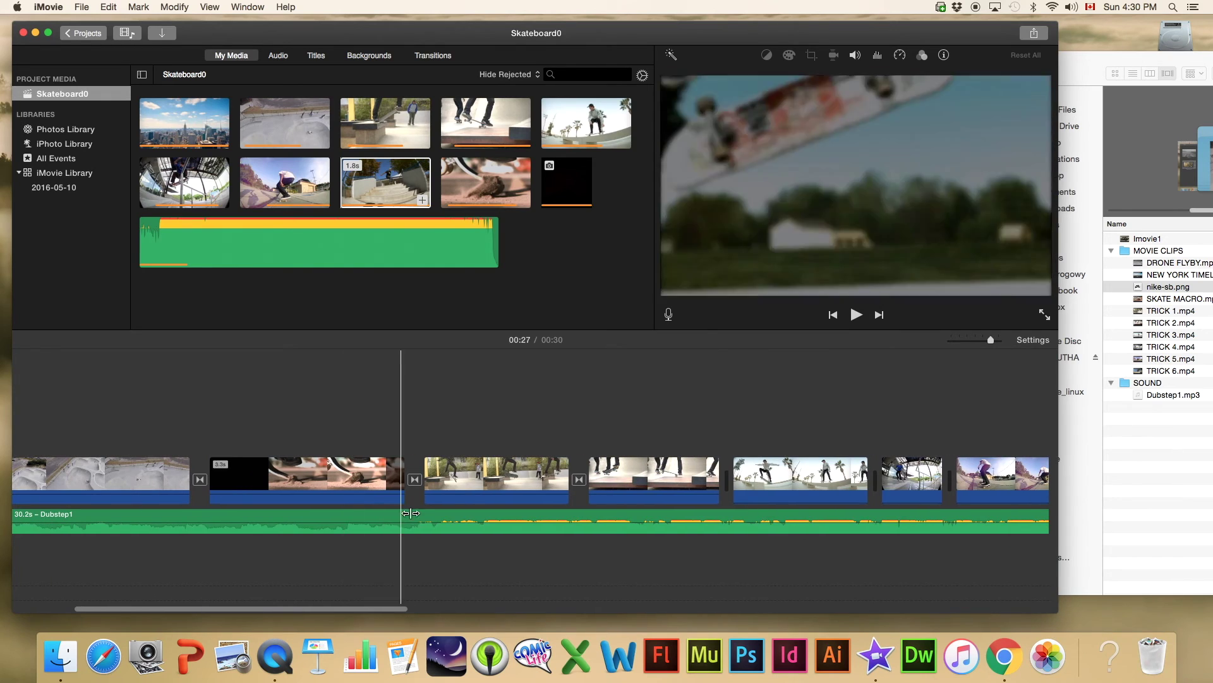
left_click(508, 522)
left_click_drag(508, 524, 509, 526)
scroll(385, 507, "left", 5)
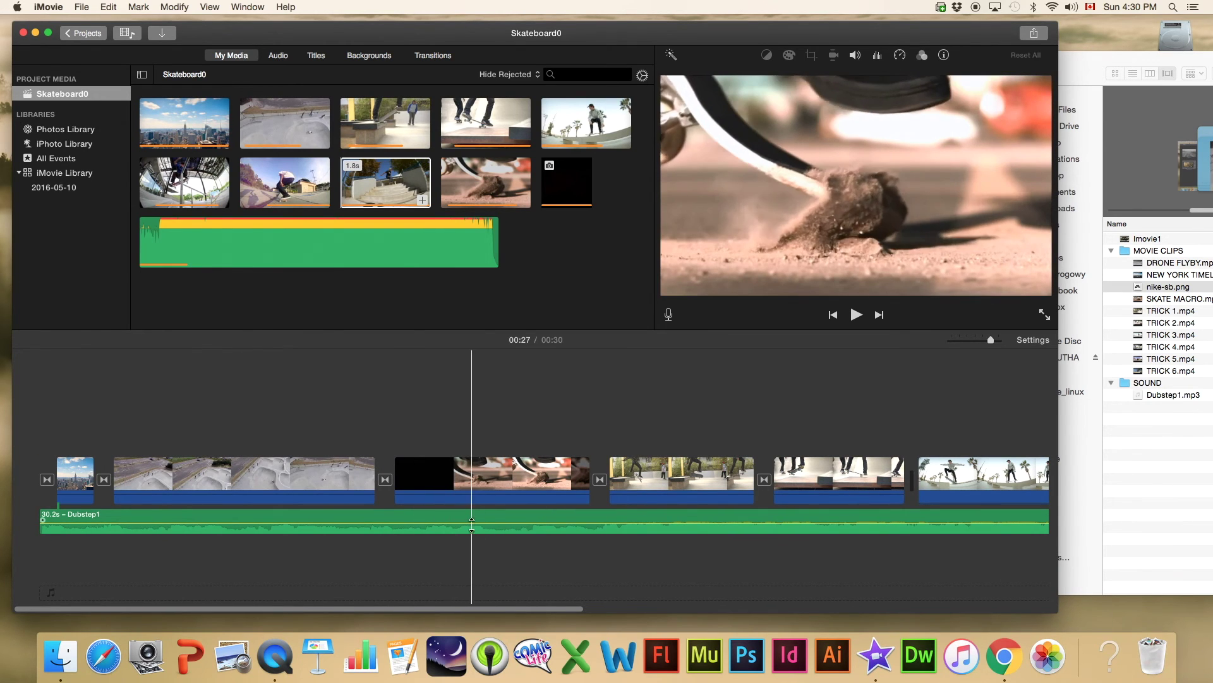
left_click(399, 521)
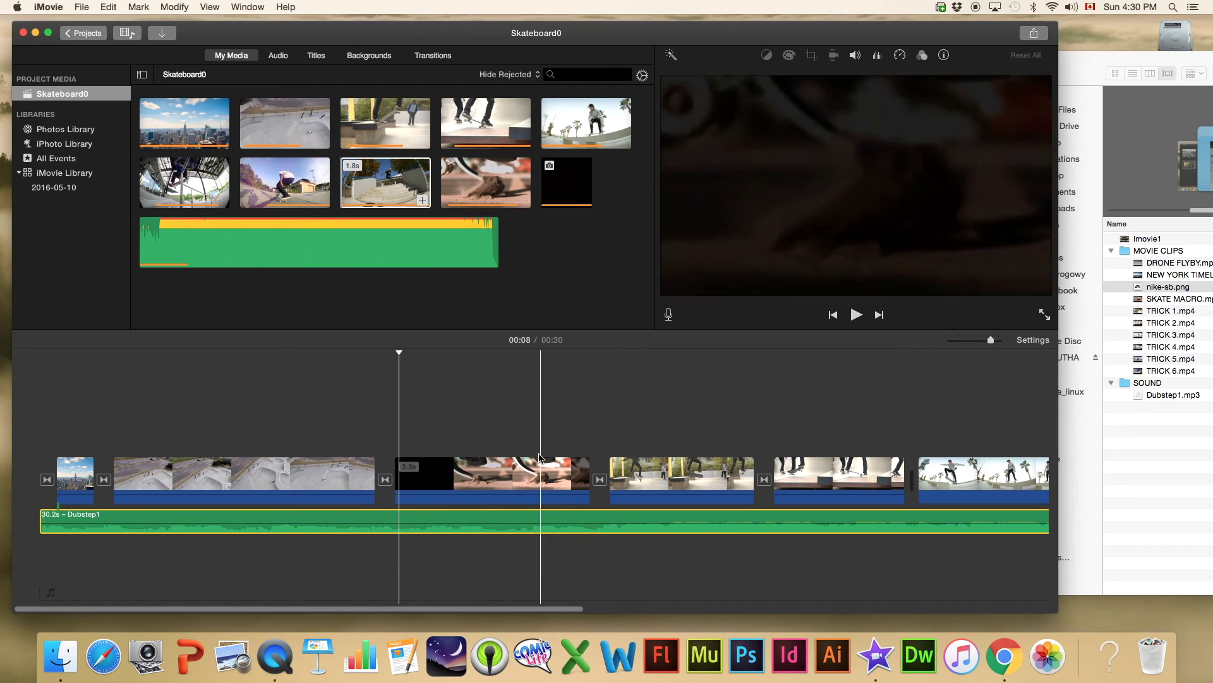
left_click(855, 55)
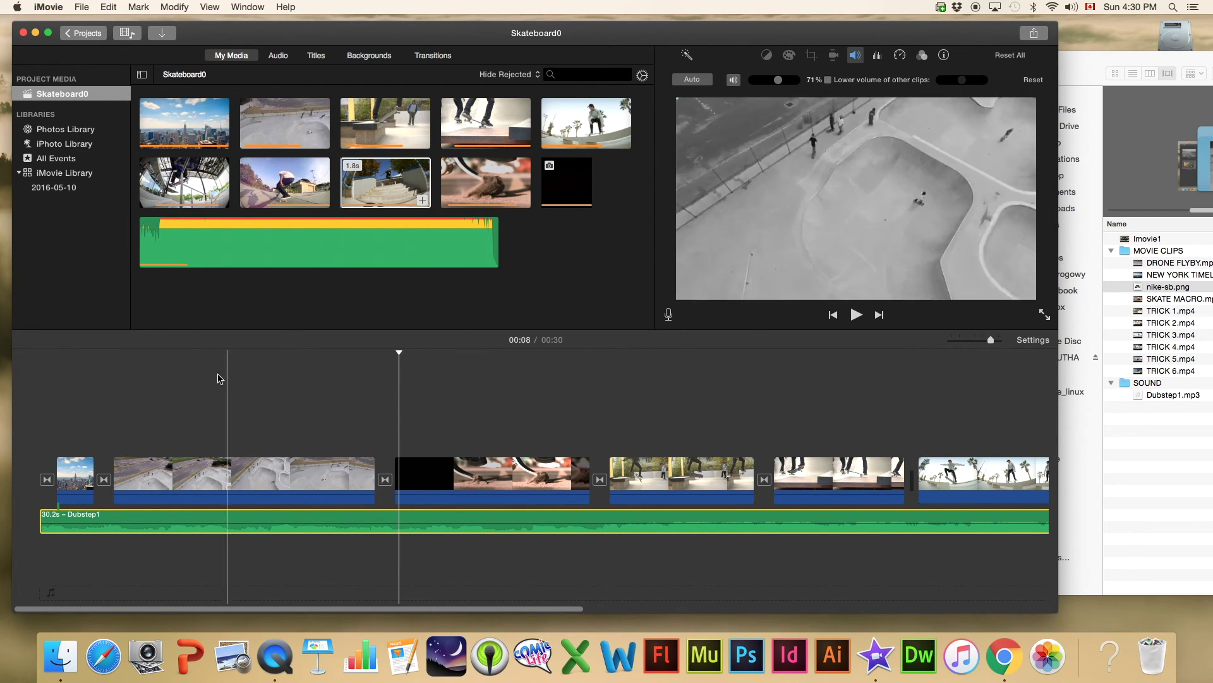
- Play the commercial with its music from the beginning to review the sound
left_click(41, 381)
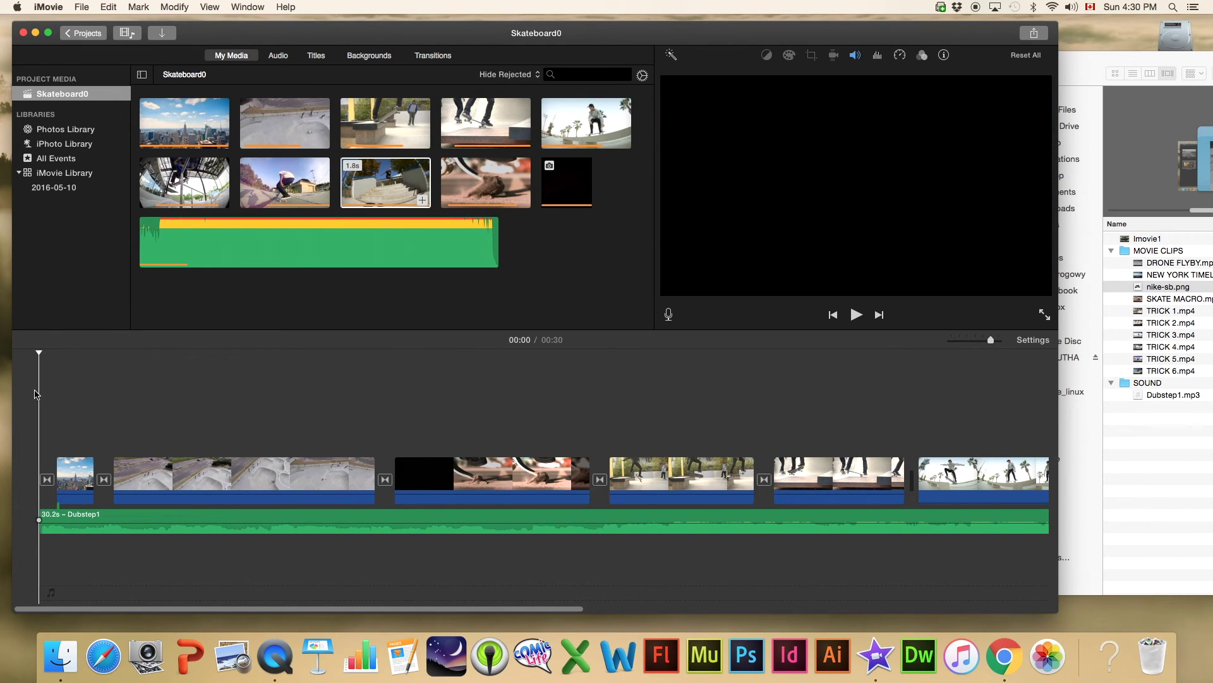
key("space")
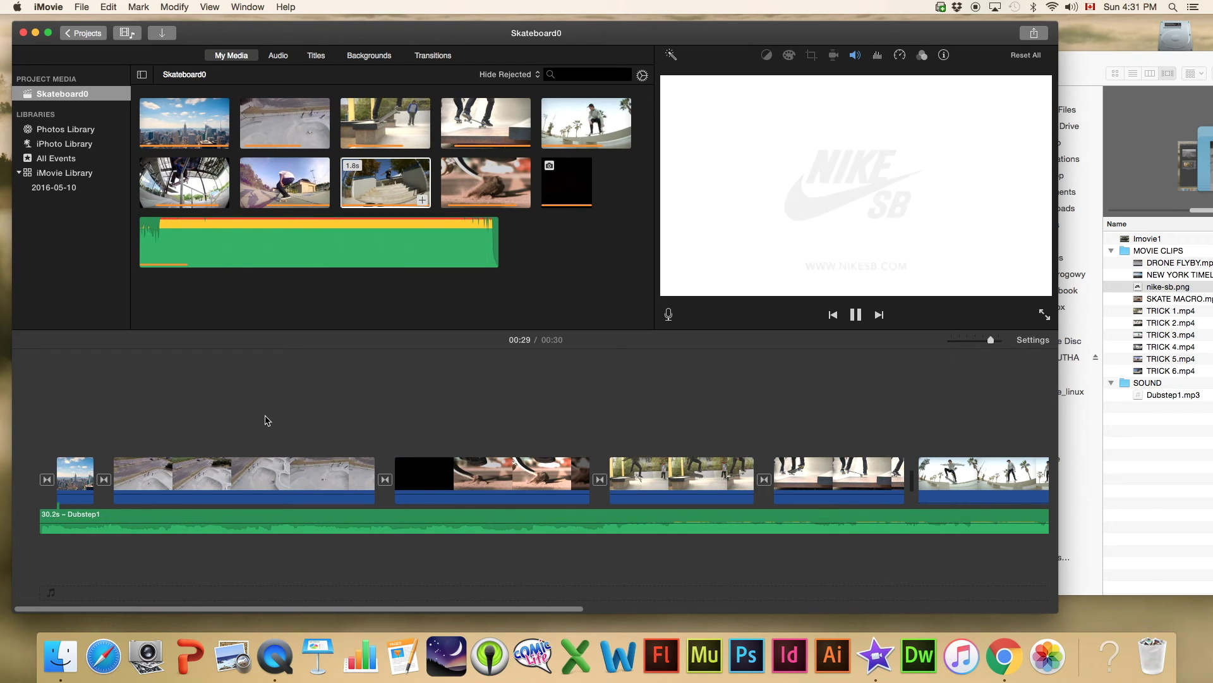
scroll(168, 404, "left", 10)
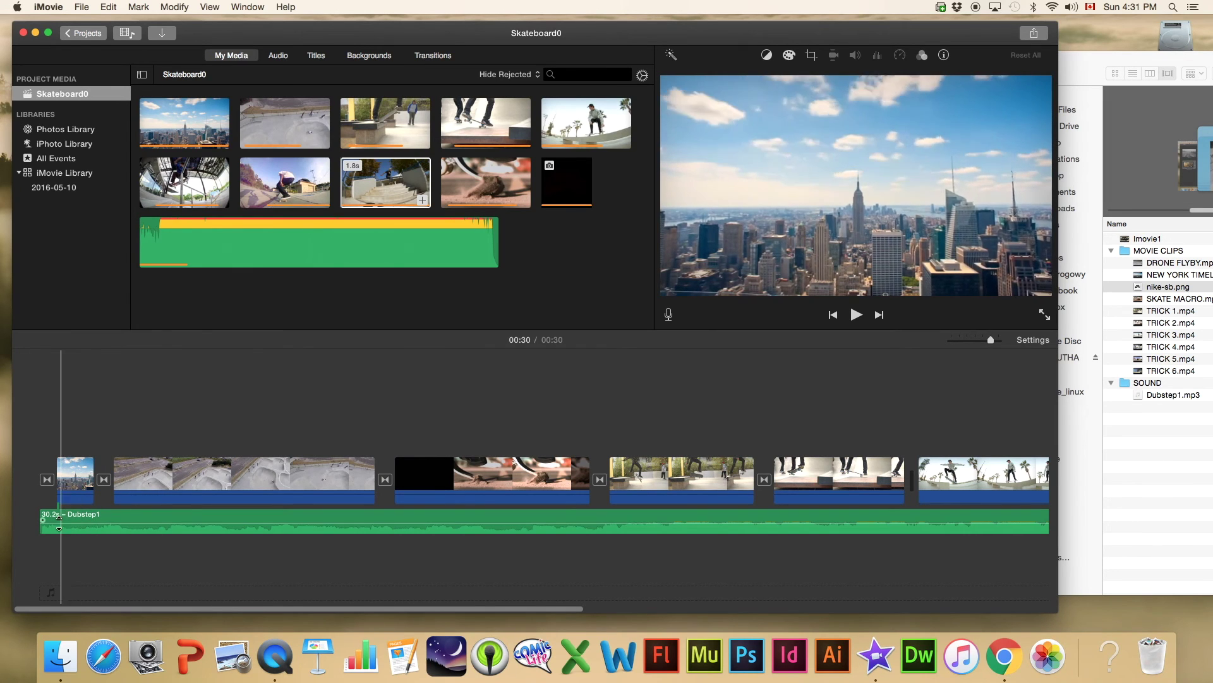
- Add a short fade-out at the end of the Dubstep1 music and a short fade-in at its start
scroll(411, 474, "right", 15)
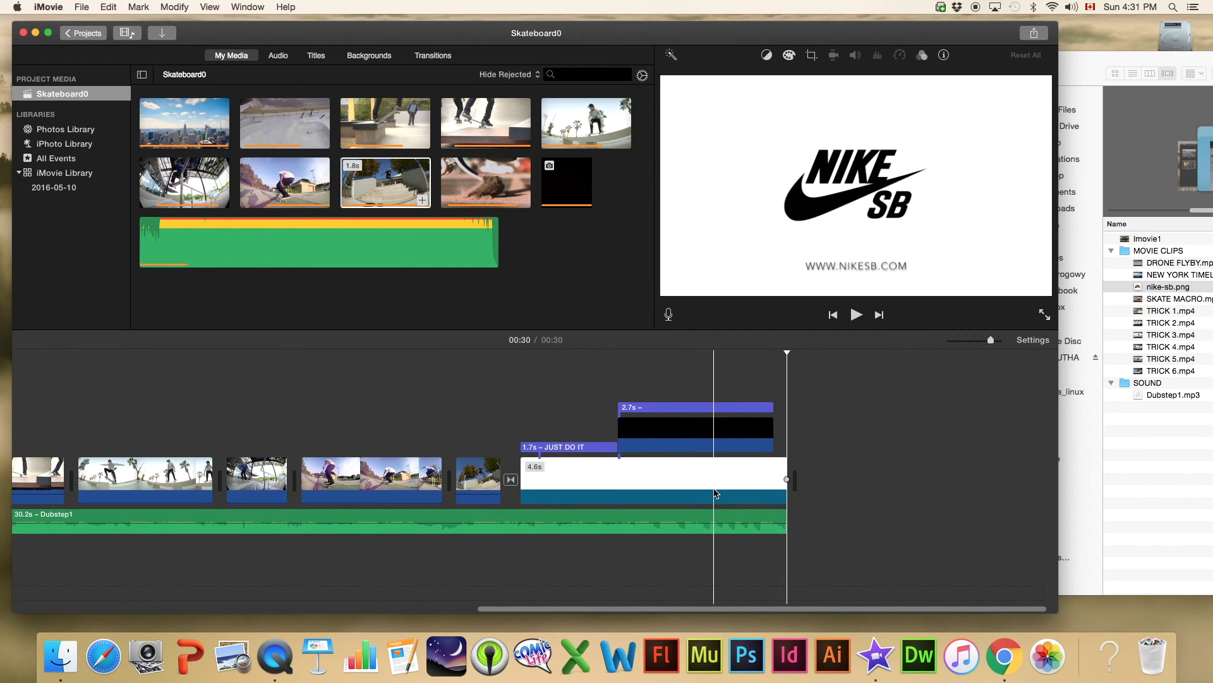
left_click(756, 519)
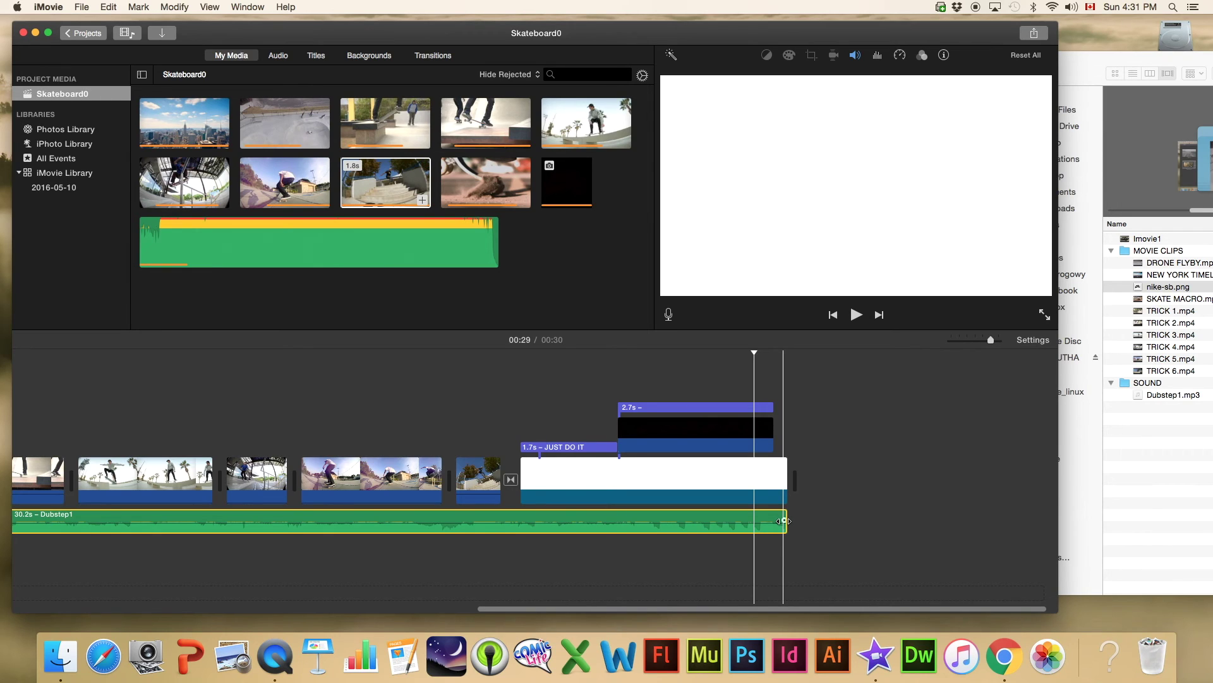
left_click_drag(784, 521, 755, 521)
scroll(557, 485, "left", 15)
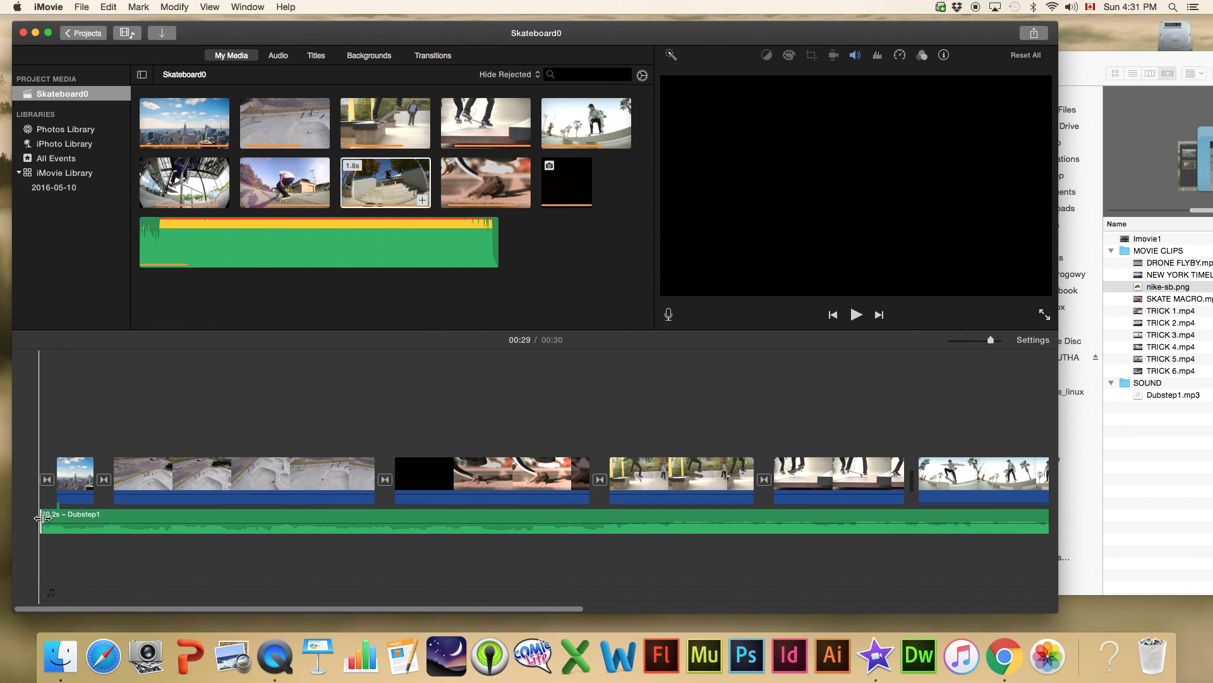
left_click_drag(38, 517, 48, 521)
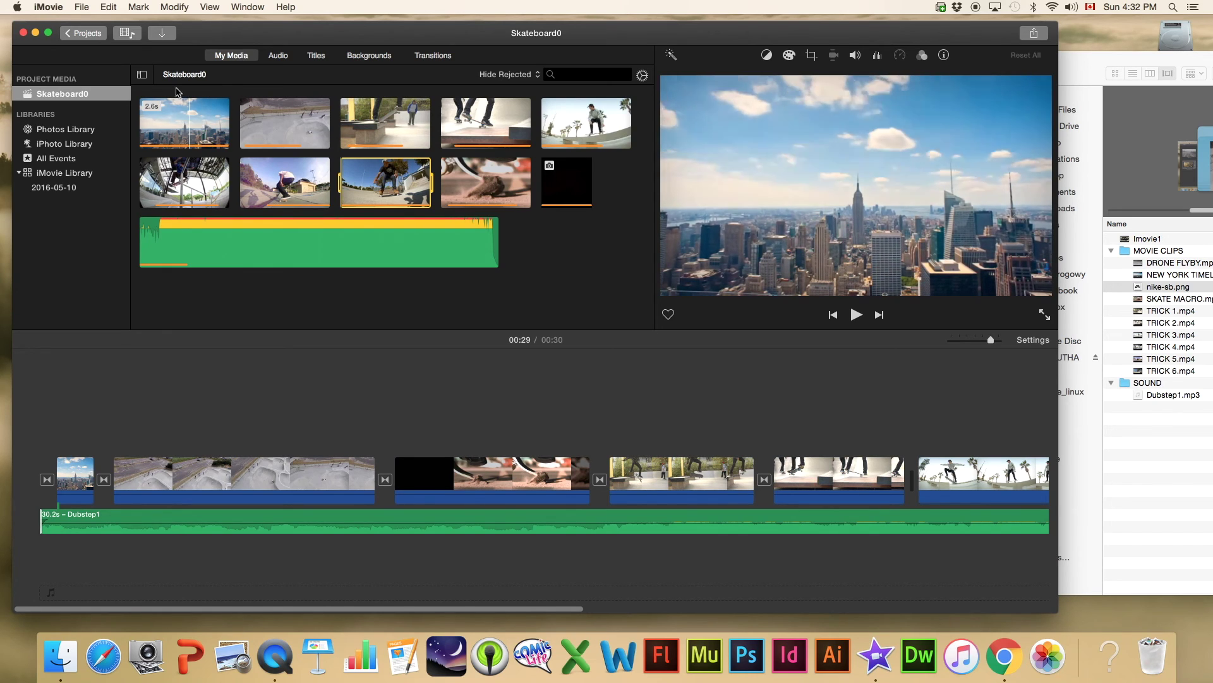
left_click(85, 8)
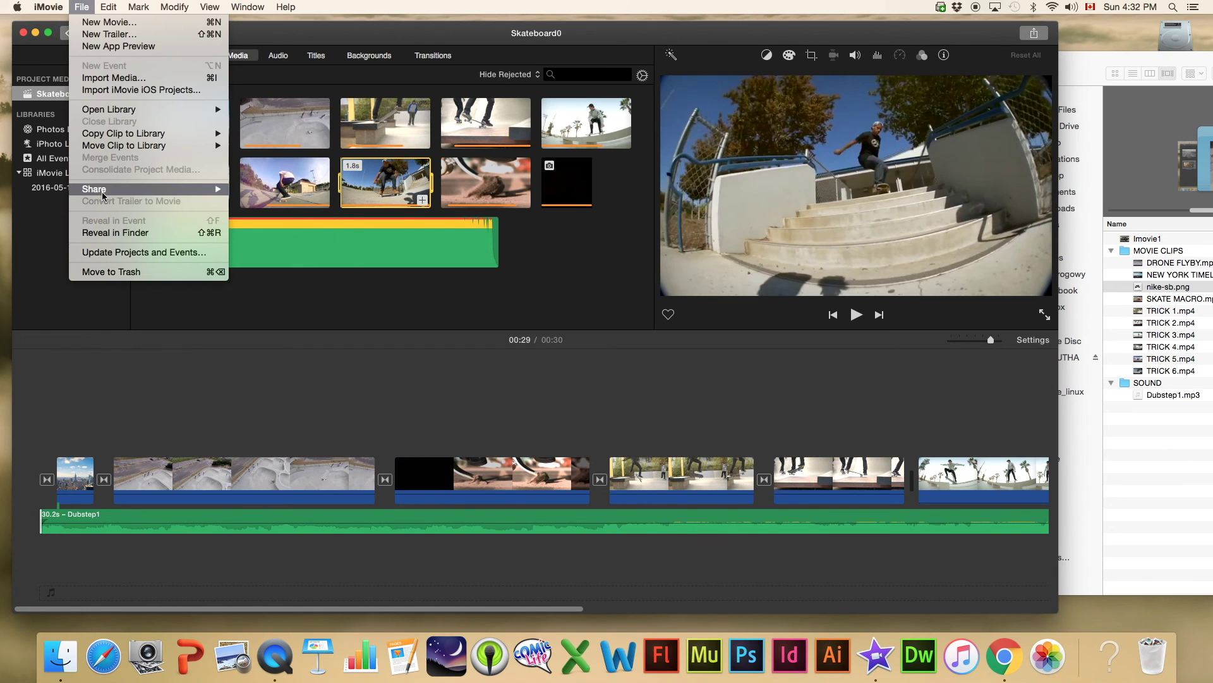
mouse_move(103, 193)
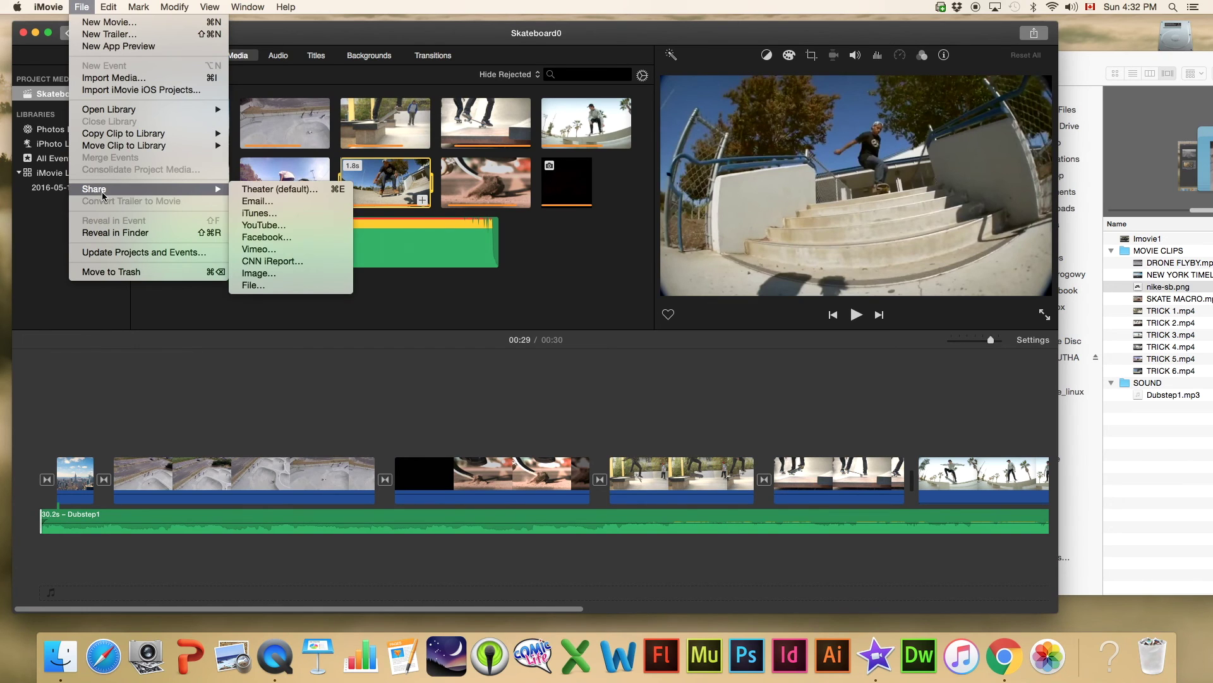
left_click(278, 288)
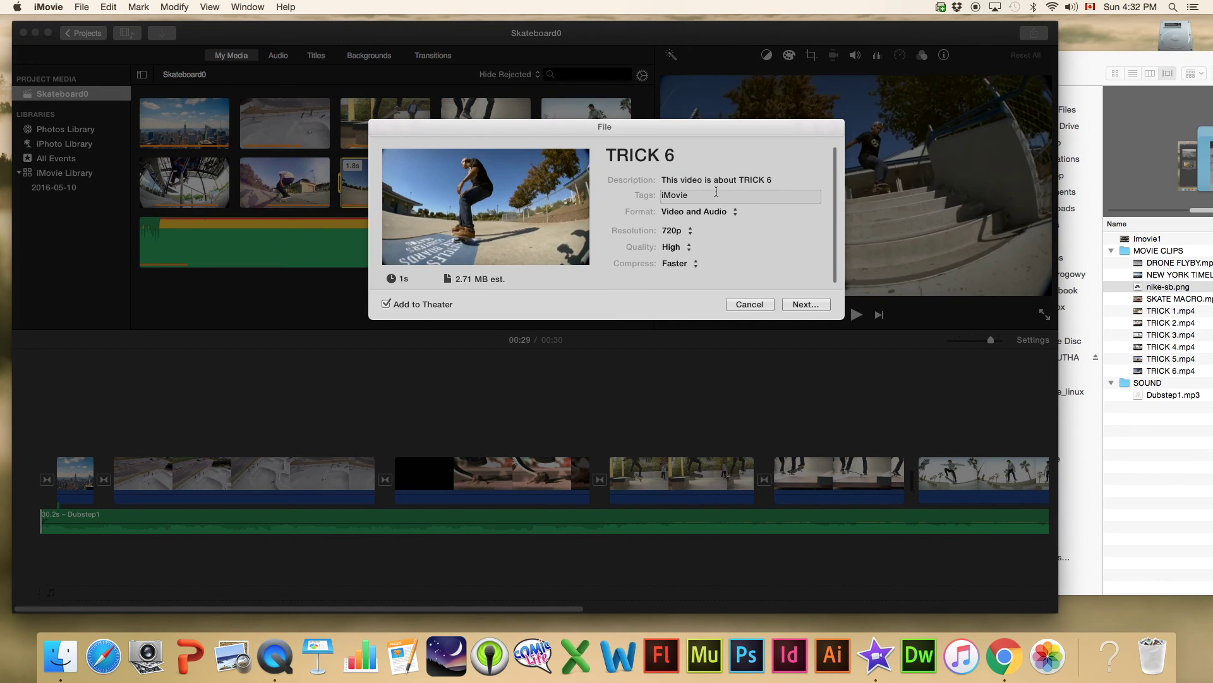
left_click(716, 180)
type("SKATEBOARD")
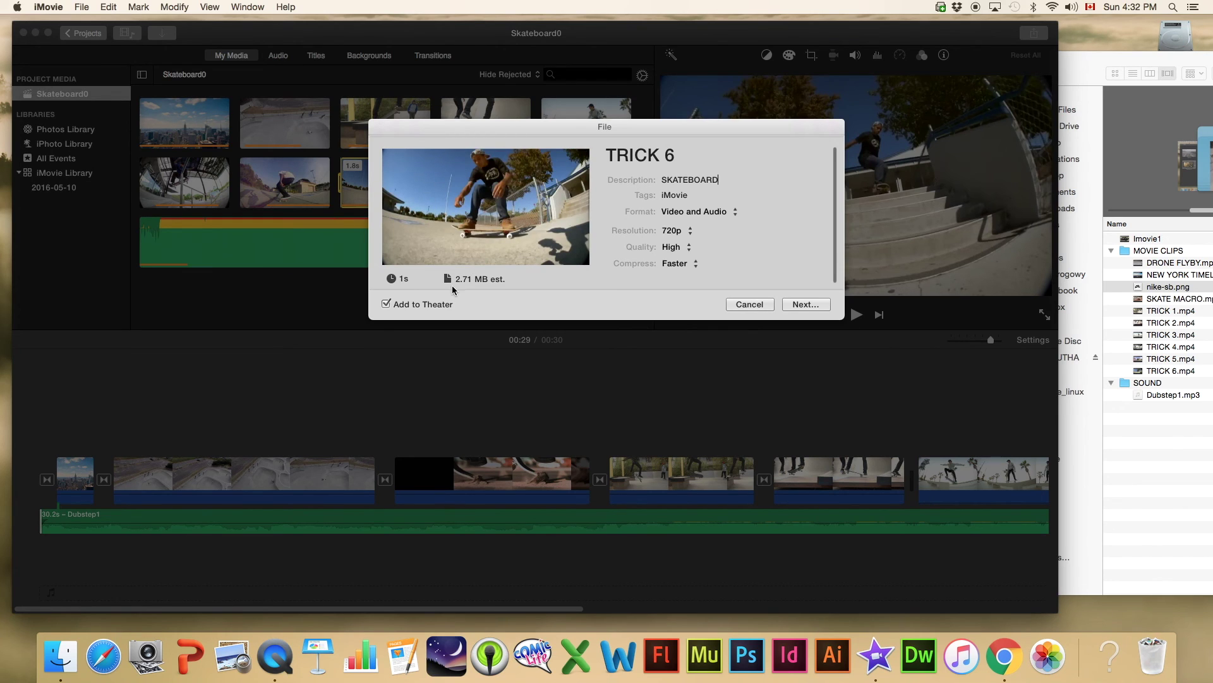
left_click(679, 231)
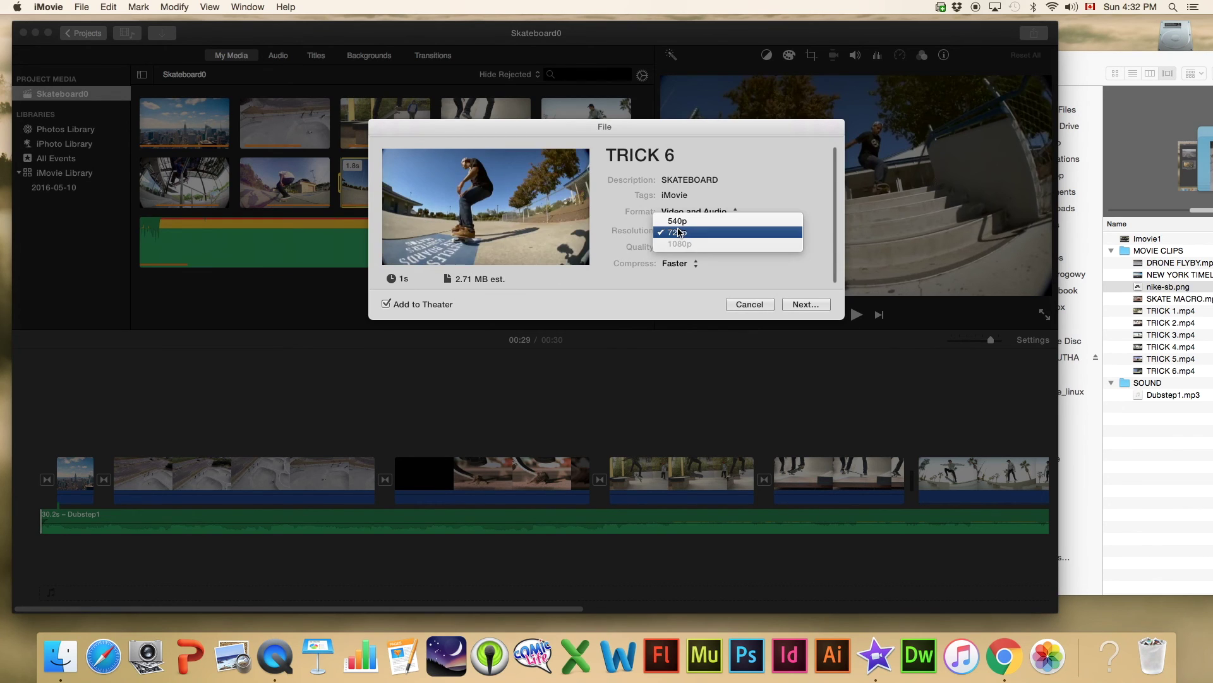
left_click(677, 234)
left_click(674, 248)
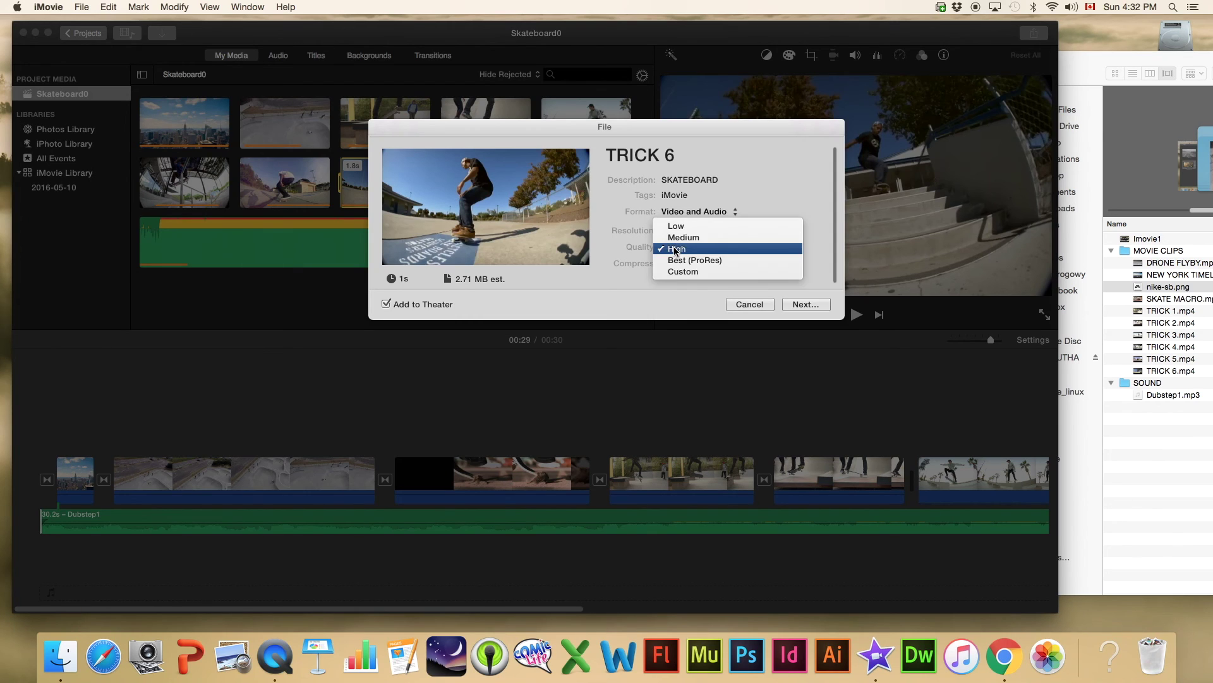
left_click(675, 256)
left_click(671, 264)
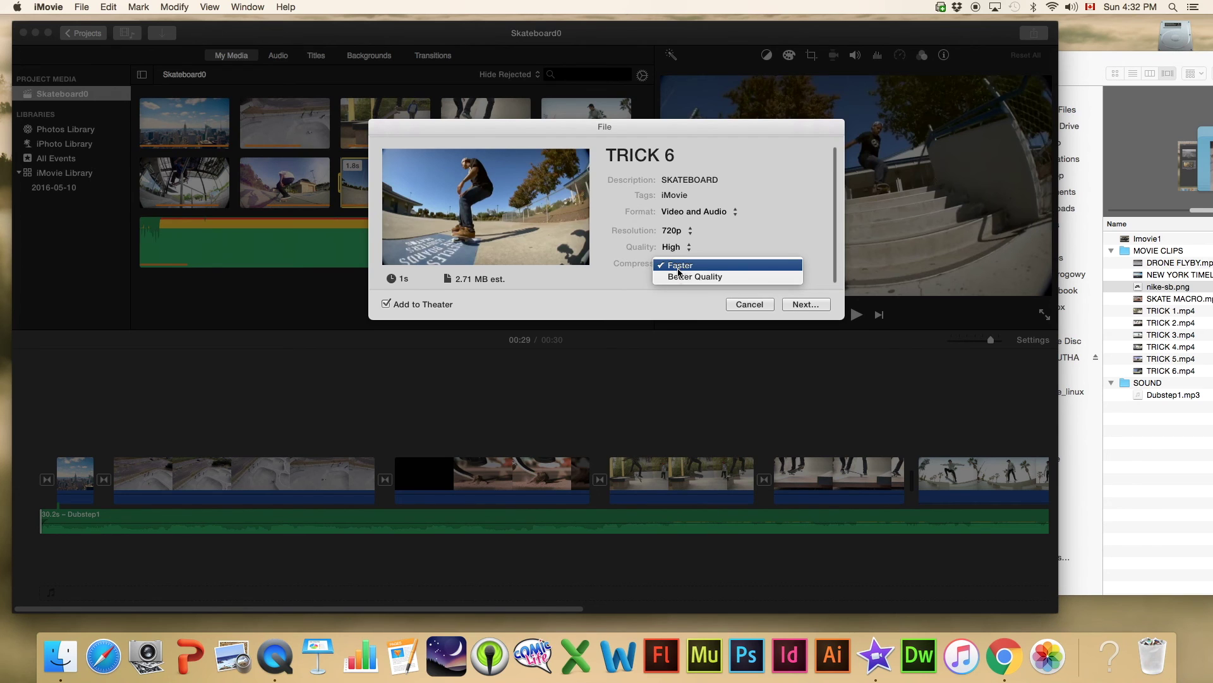
left_click(681, 266)
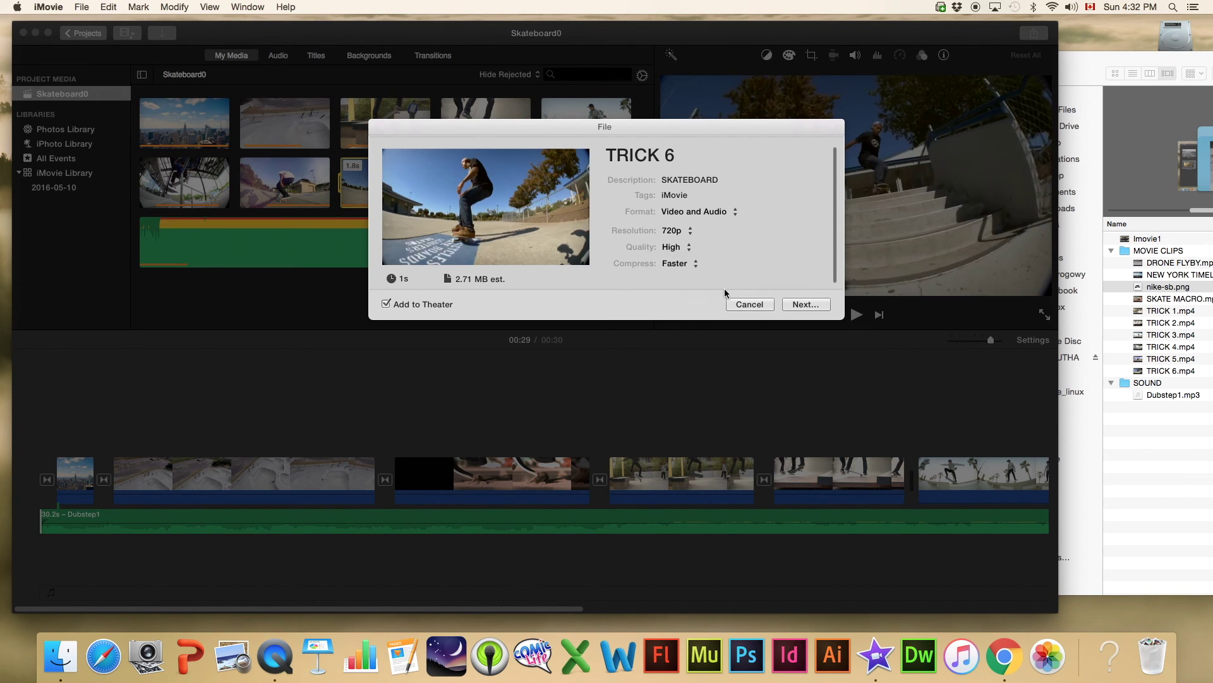
left_click(750, 304)
- Set up a file export of the whole timeline project, titled "Skateboard" with the description "SKATEBOARD"
left_click(80, 477)
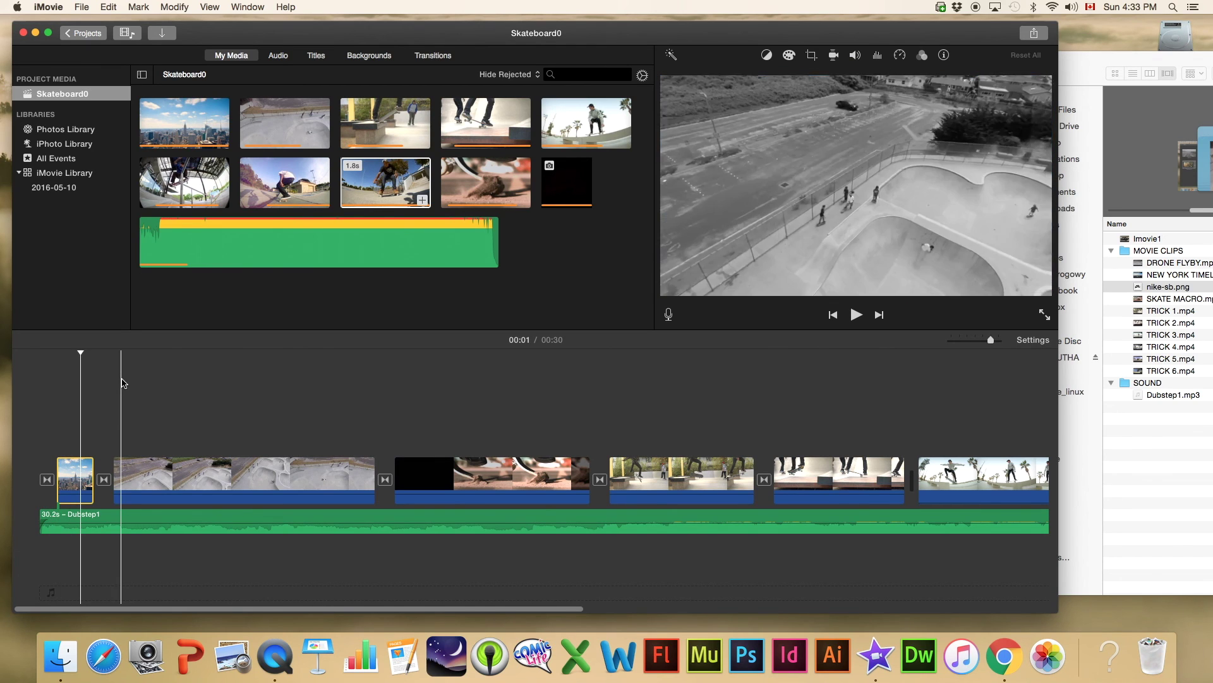
left_click(82, 6)
mouse_move(110, 189)
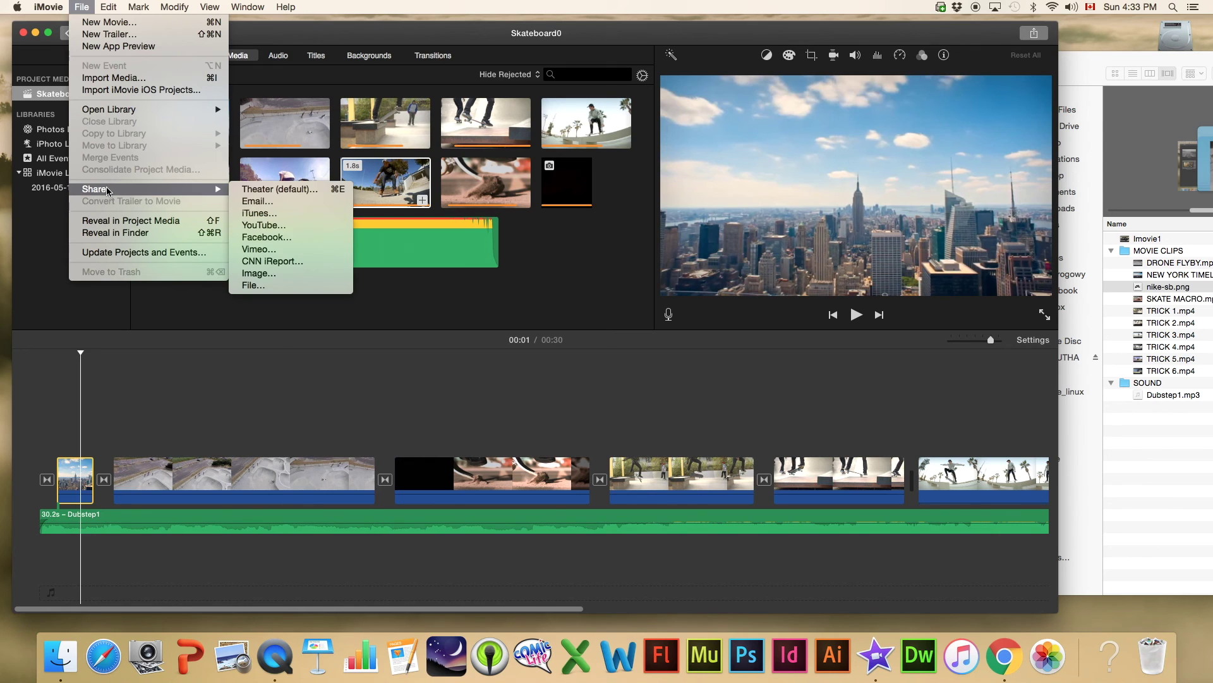
left_click(253, 286)
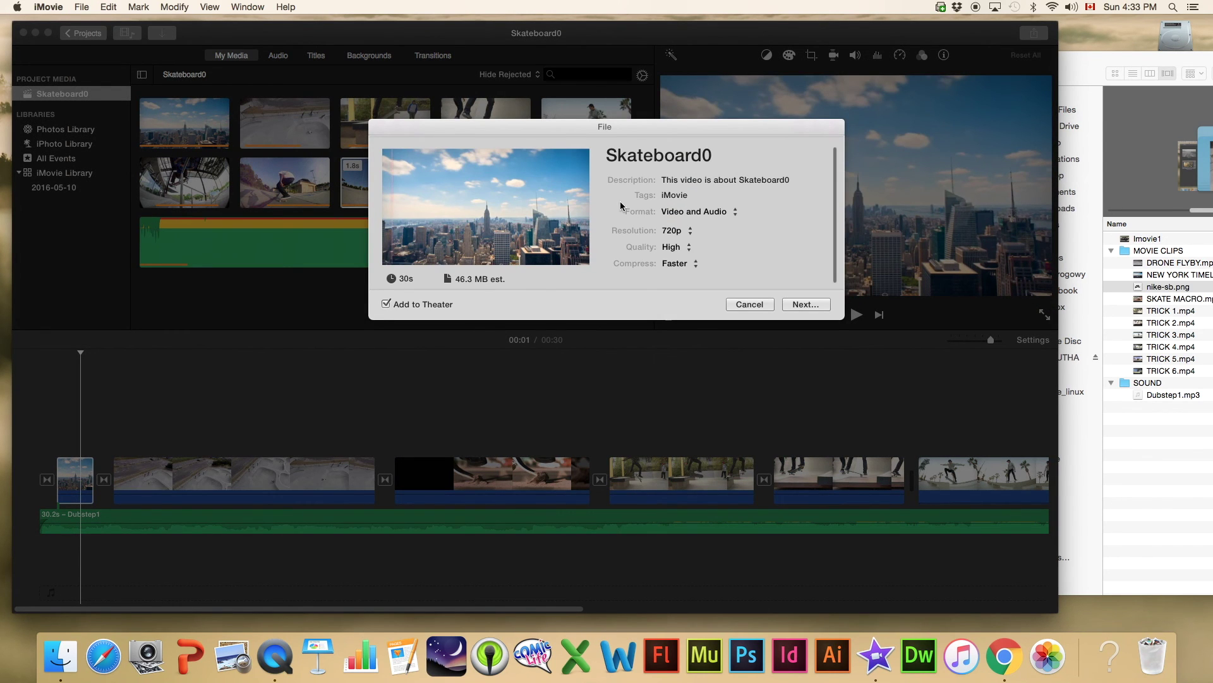
left_click(717, 157)
left_click(723, 181)
type("SKATEBOARD")
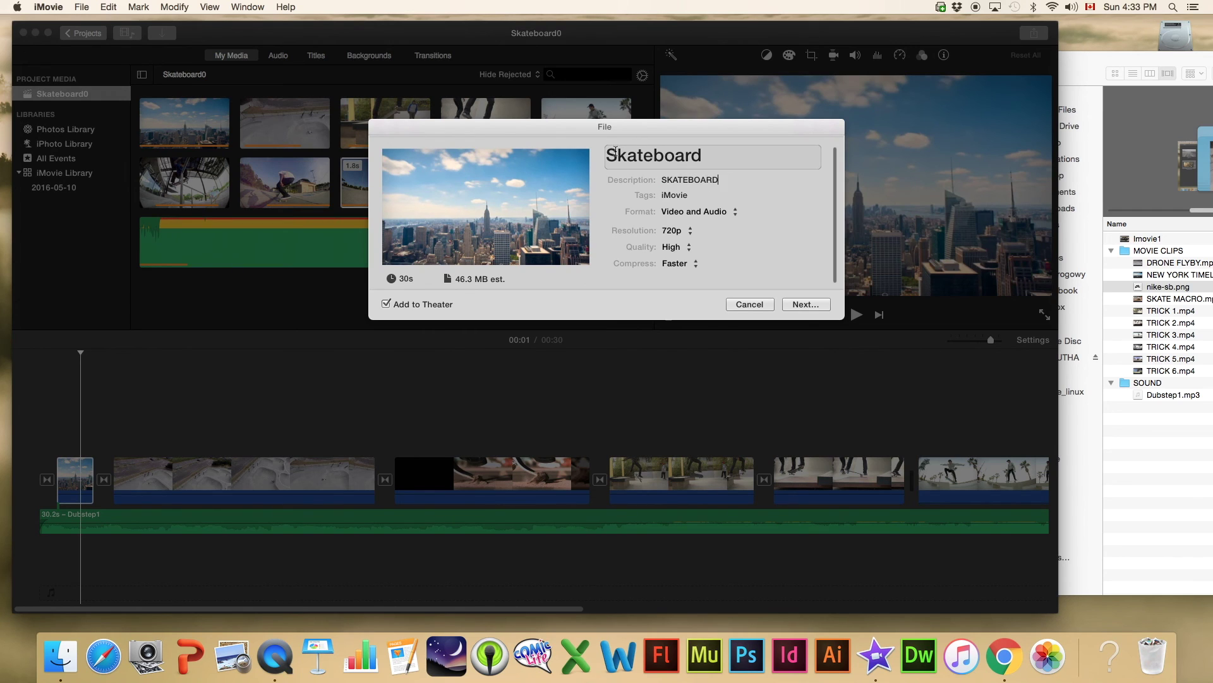
key("Return")
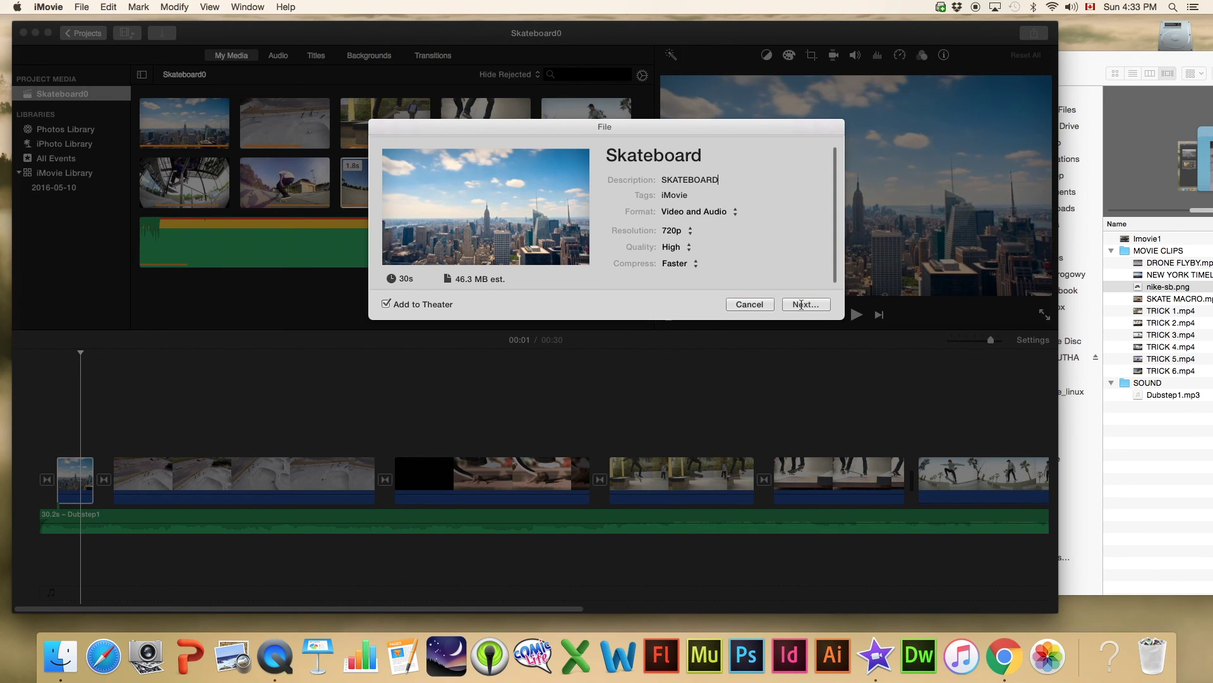
- Export the video to the Desktop under the file name Skateboard and check the export's progress
left_click(801, 304)
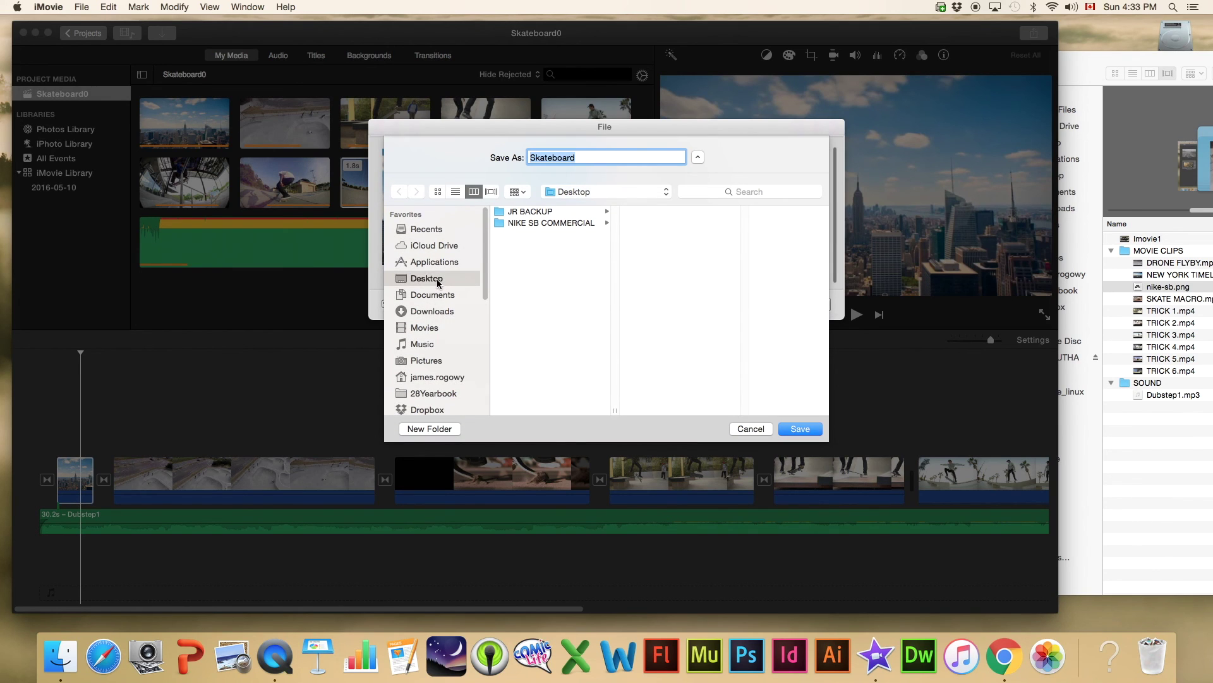
left_click(798, 428)
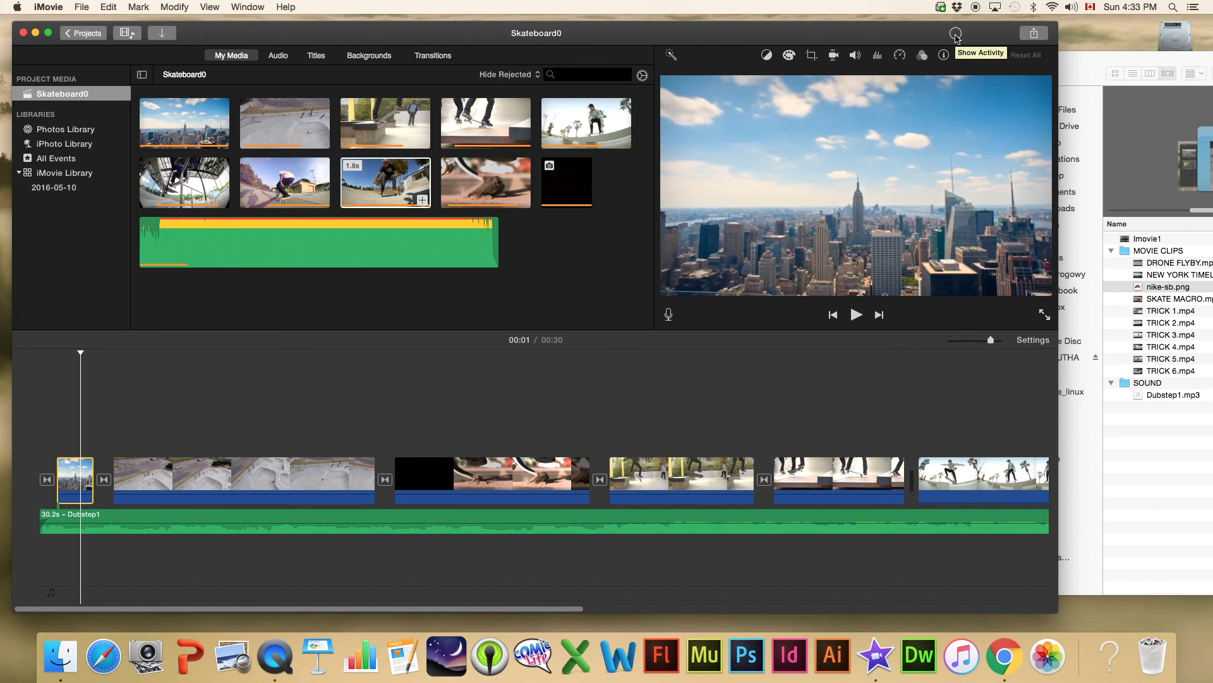
left_click(955, 34)
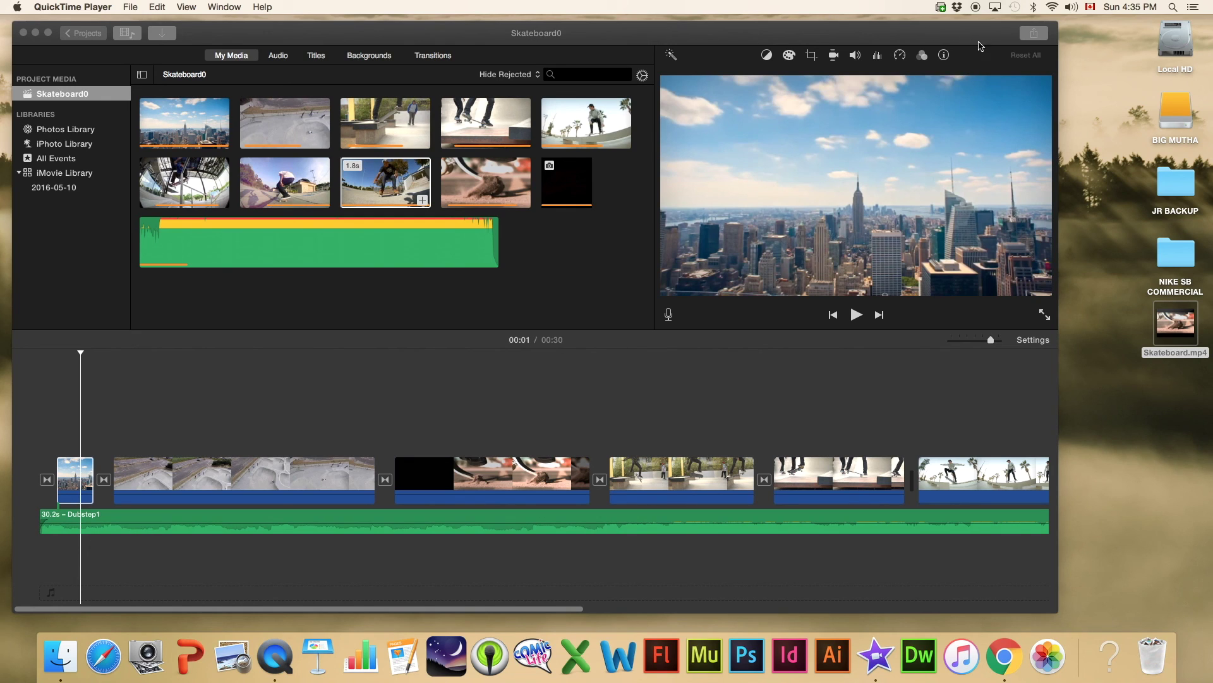
- Preview the exported Skateboard.mp4 from the desktop in full screen through to the end, and close the preview
left_click(1159, 331)
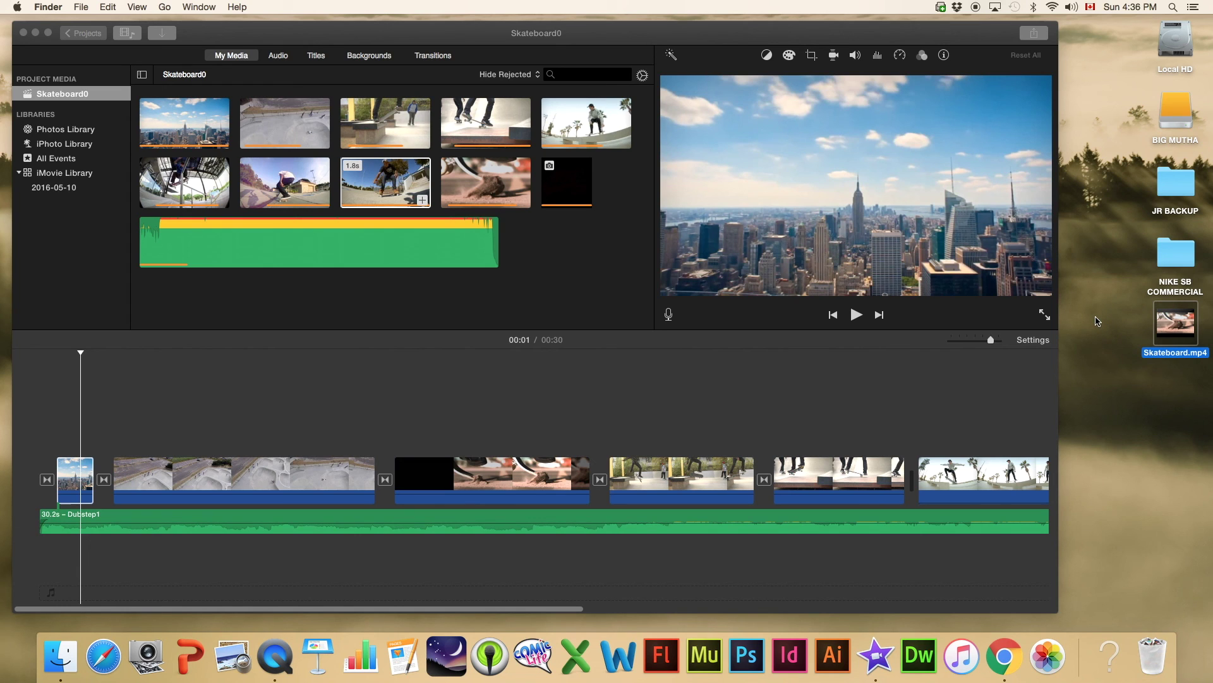
key("space")
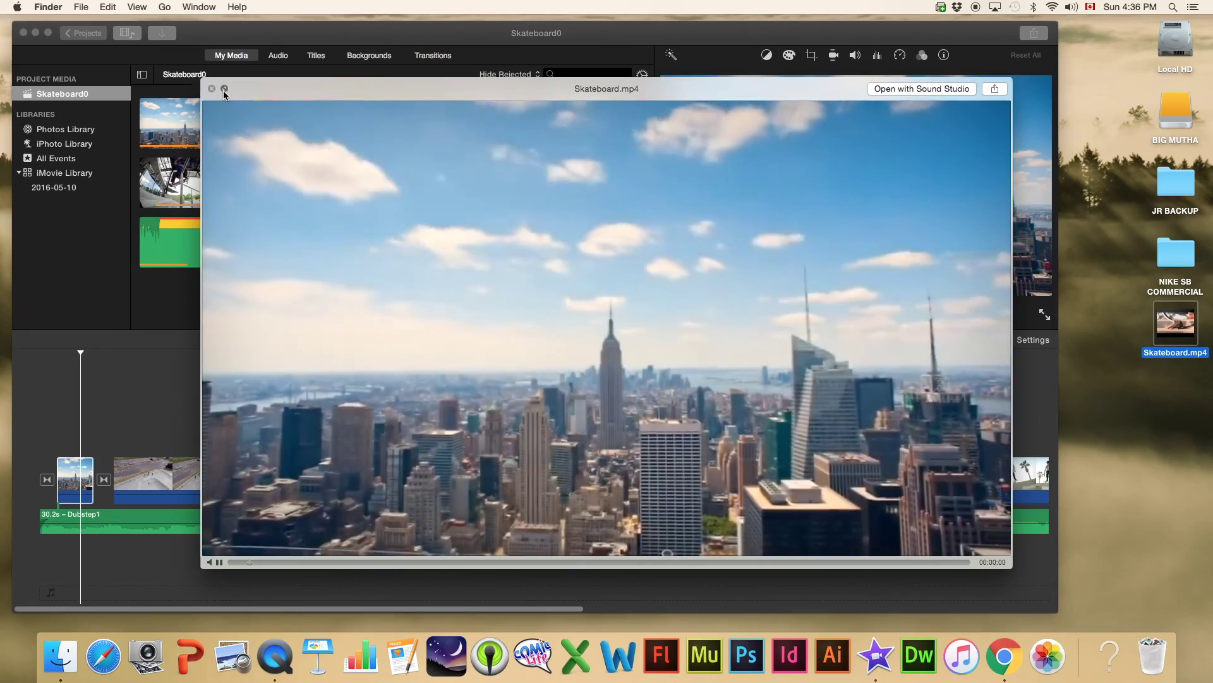
left_click(224, 88)
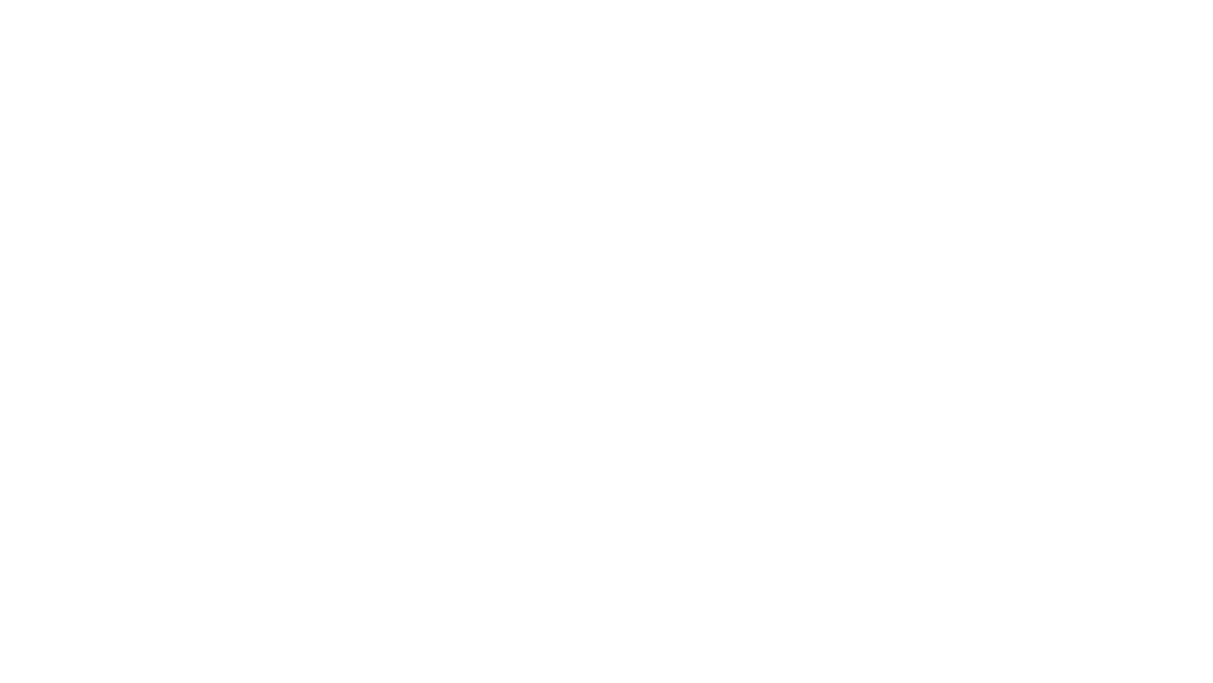
key("Escape")
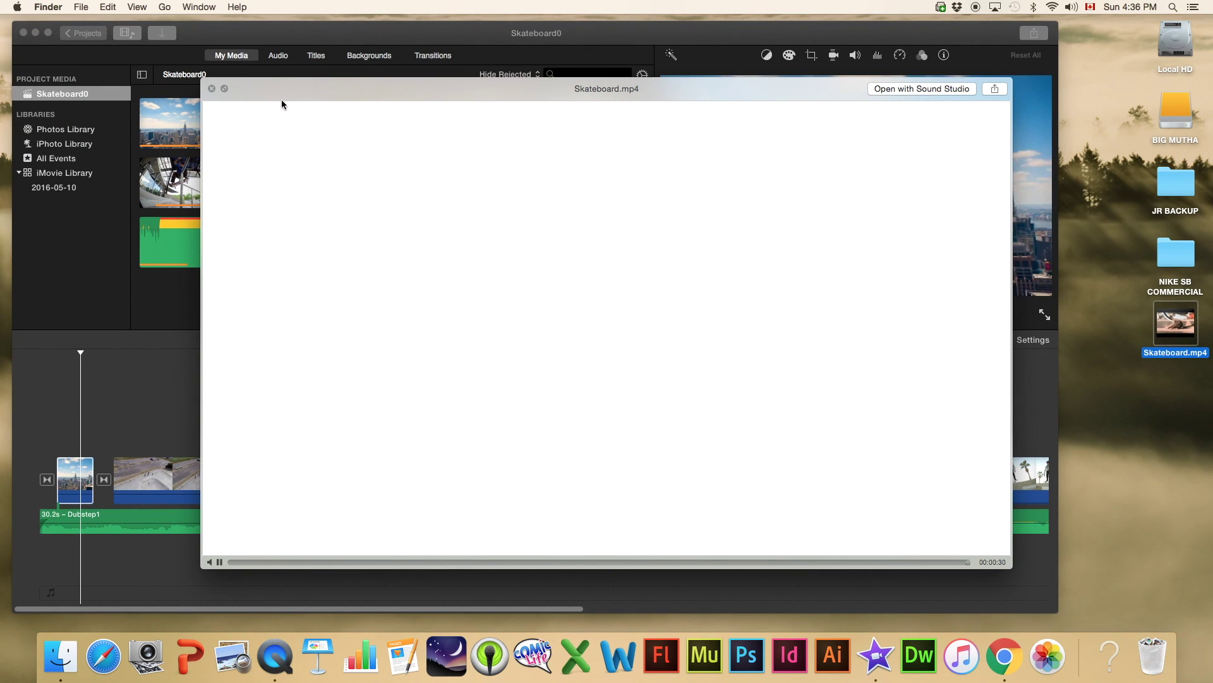
left_click(213, 89)
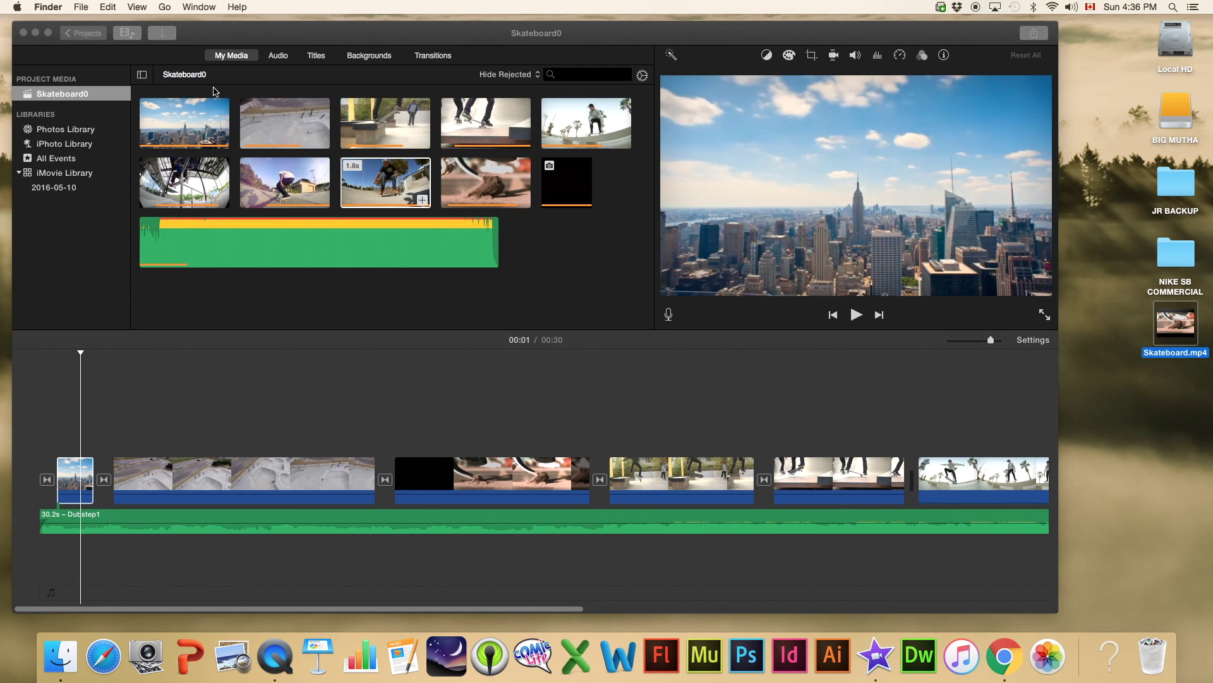